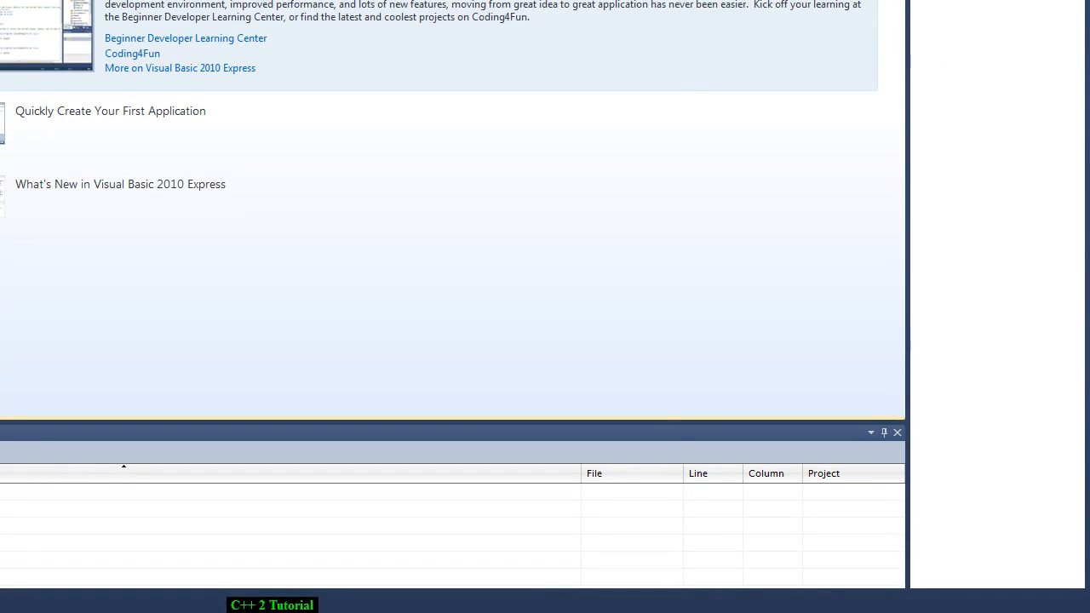
Create a new Visual Basic project named ending in 'tutorial0001', replacing the default name
{"action": "key", "text": "ctrl+n"}
{"action": "left_click_drag", "start_coordinate": [101, 409], "coordinate": [52, 401]}
{"action": "key", "text": "BackSpace"}
{"action": "type", "text": "Tutorial"}
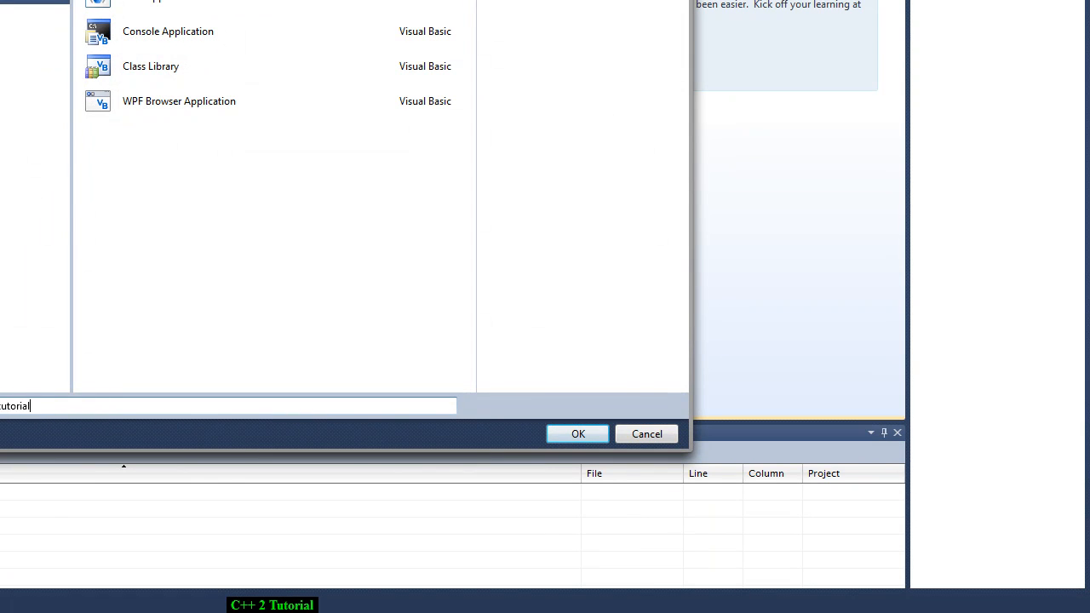
{"action": "type", "text": "0001"}
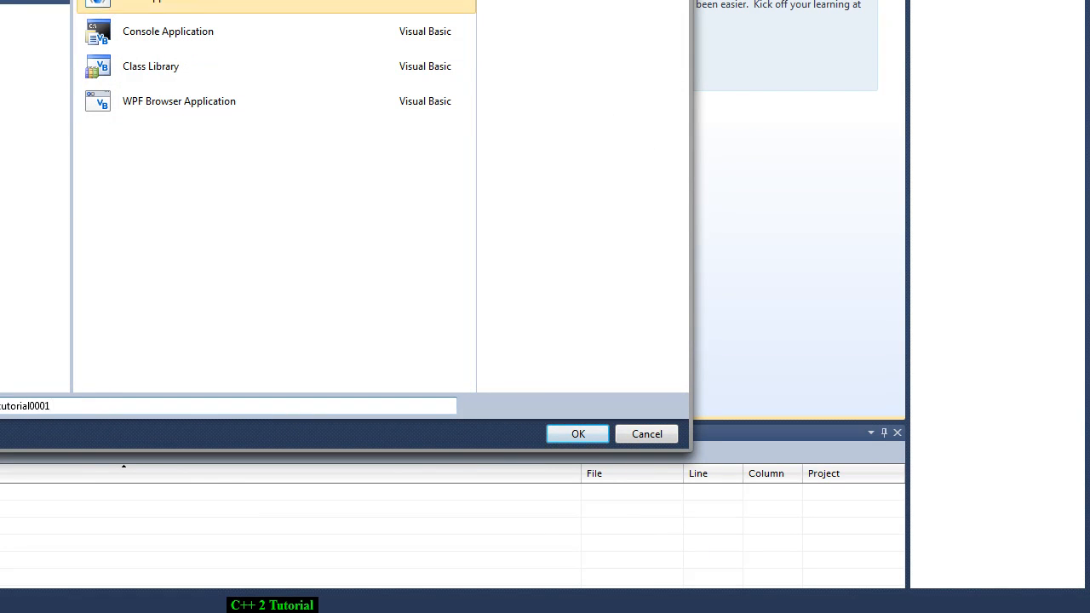
{"action": "key", "text": "Return"}
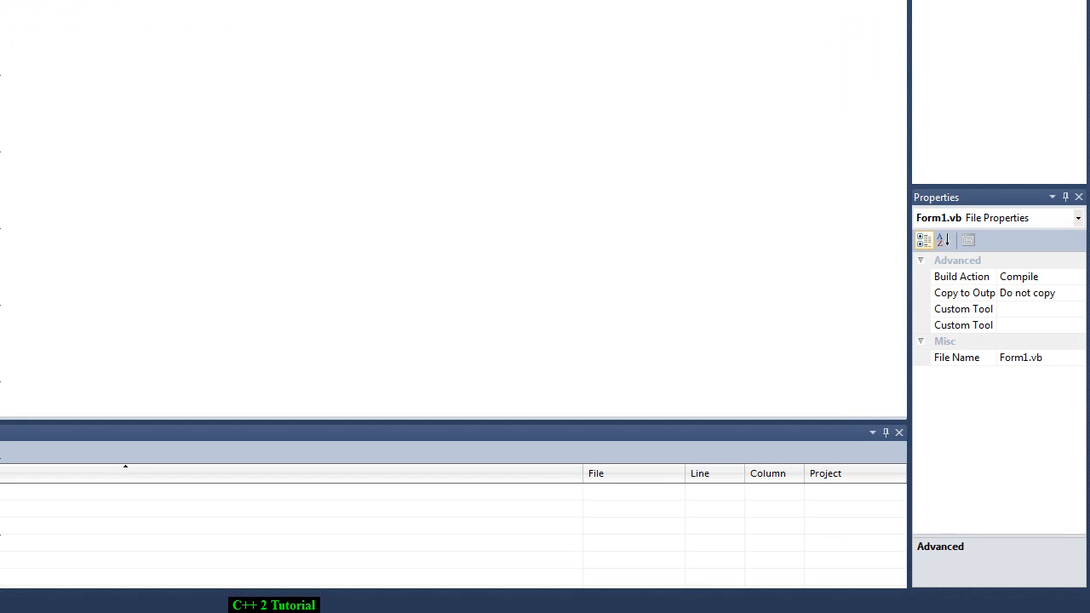
Place two buttons at the form's bottom captioned Get Name and Get IP
{"action": "mouse_move", "coordinate": [64, 77]}
{"action": "left_mouse_down"}
{"action": "mouse_move", "coordinate": [226, 243]}
{"action": "mouse_move", "coordinate": [215, 231]}
{"action": "left_mouse_up"}
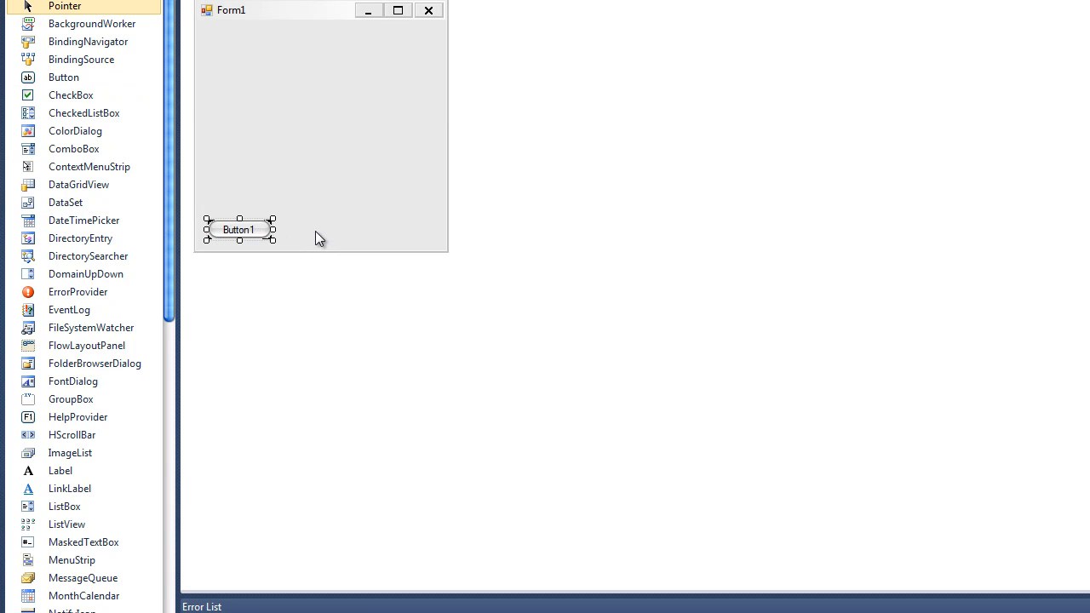
{"action": "key", "text": "Return"}
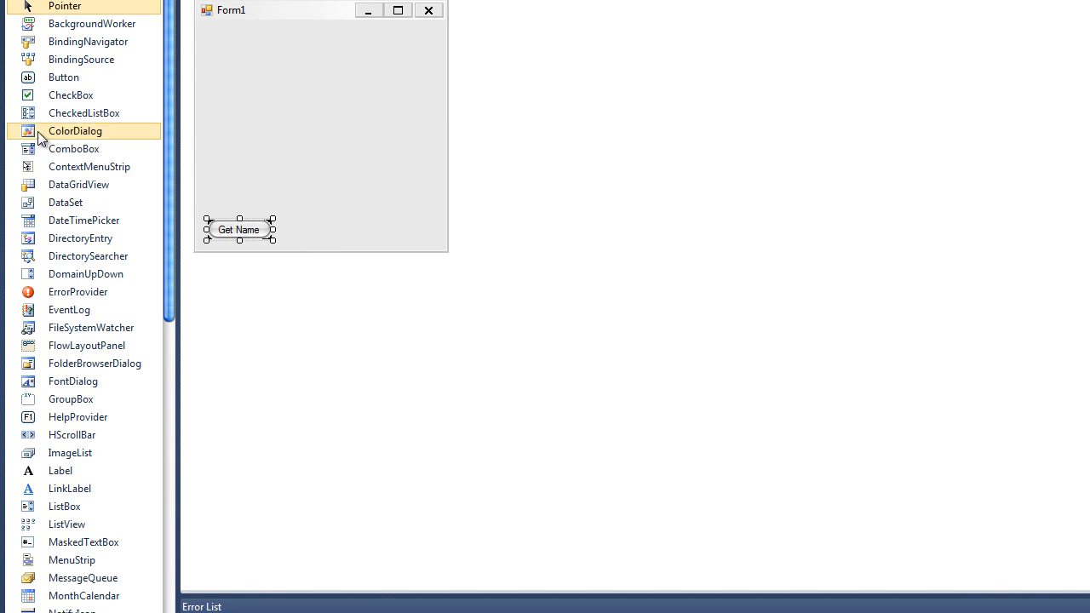
{"action": "left_click_drag", "start_coordinate": [40, 76], "coordinate": [433, 237]}
{"action": "key", "text": "Return"}
{"action": "left_click", "coordinate": [394, 153]}
Add a Close button between them and widen it slightly
{"action": "mouse_move", "coordinate": [64, 77]}
{"action": "left_mouse_down"}
{"action": "mouse_move", "coordinate": [236, 199]}
{"action": "mouse_move", "coordinate": [299, 239]}
{"action": "mouse_move", "coordinate": [303, 230]}
{"action": "left_mouse_up"}
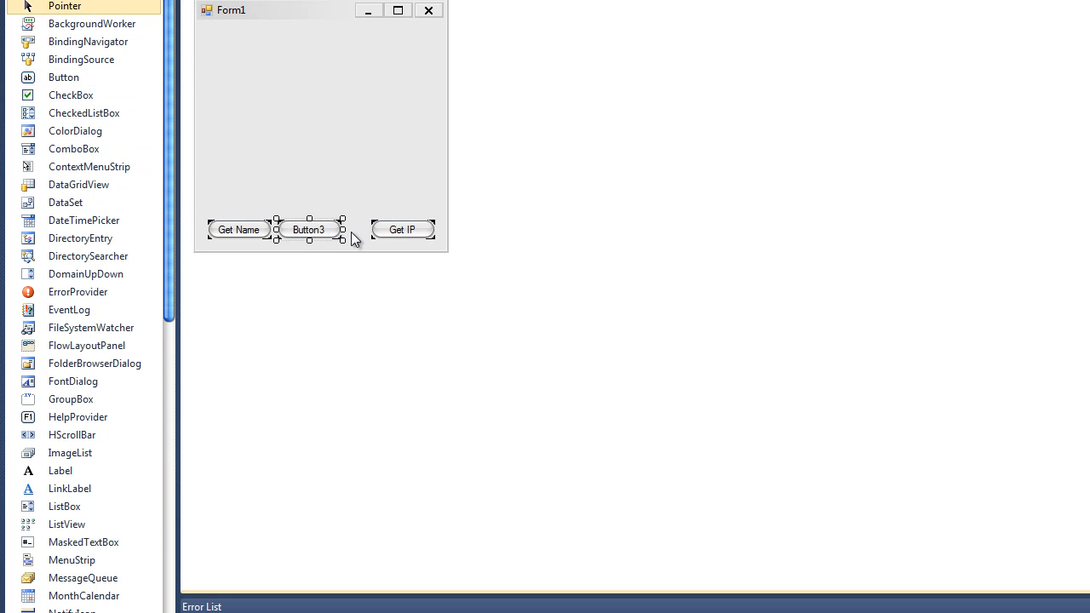
{"action": "type", "text": "Close"}
{"action": "key", "text": "Return"}
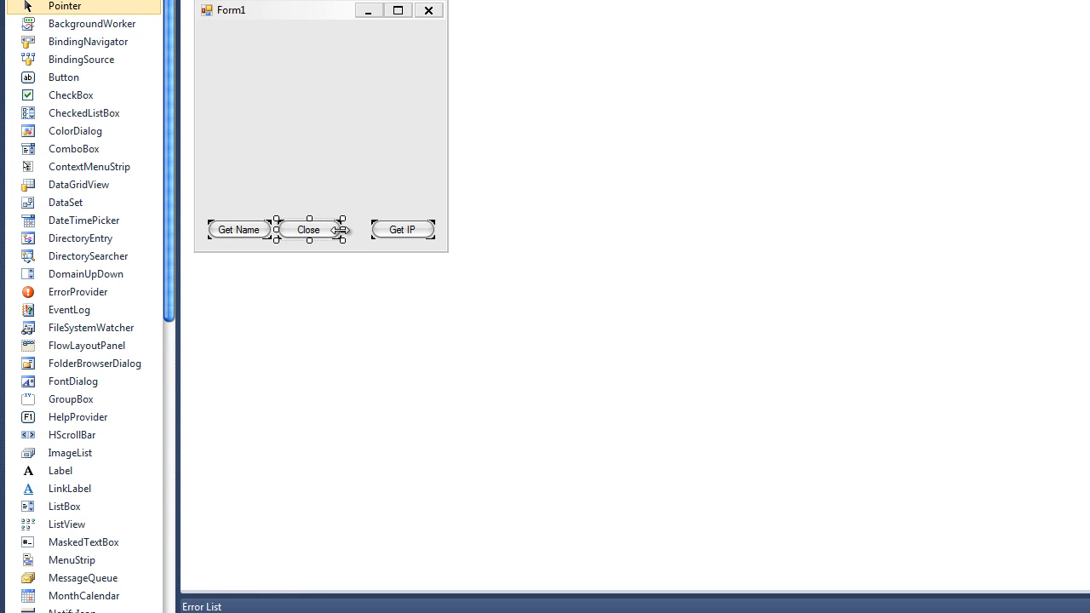
{"action": "left_click_drag", "start_coordinate": [343, 230], "coordinate": [361, 230]}
{"action": "left_click", "coordinate": [332, 159]}
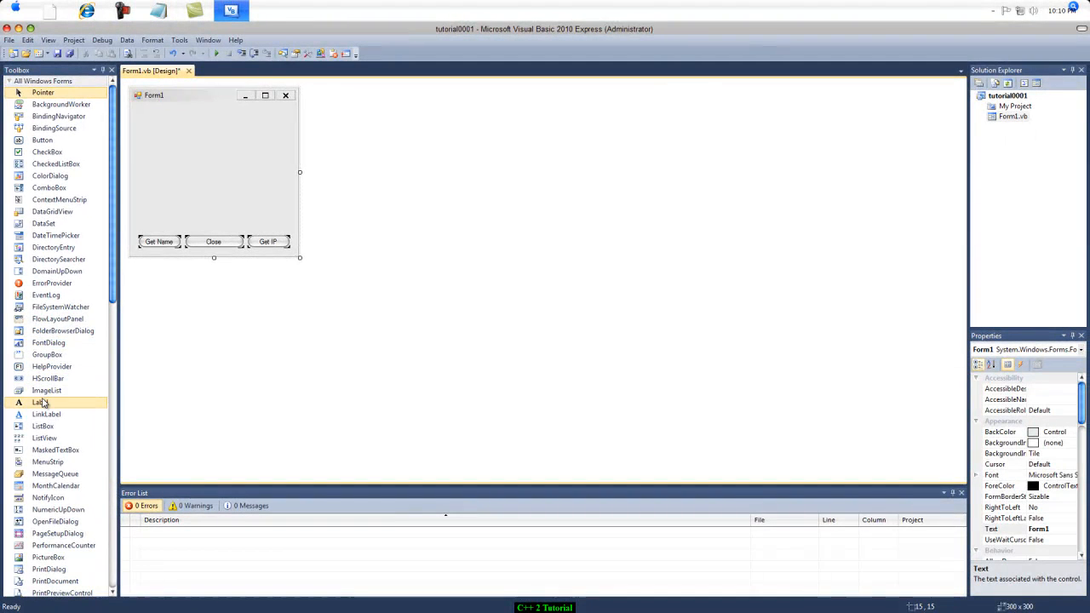
Place a label at the form's top-left reading 'Connection Status:'
{"action": "left_click_drag", "start_coordinate": [41, 403], "coordinate": [140, 111]}
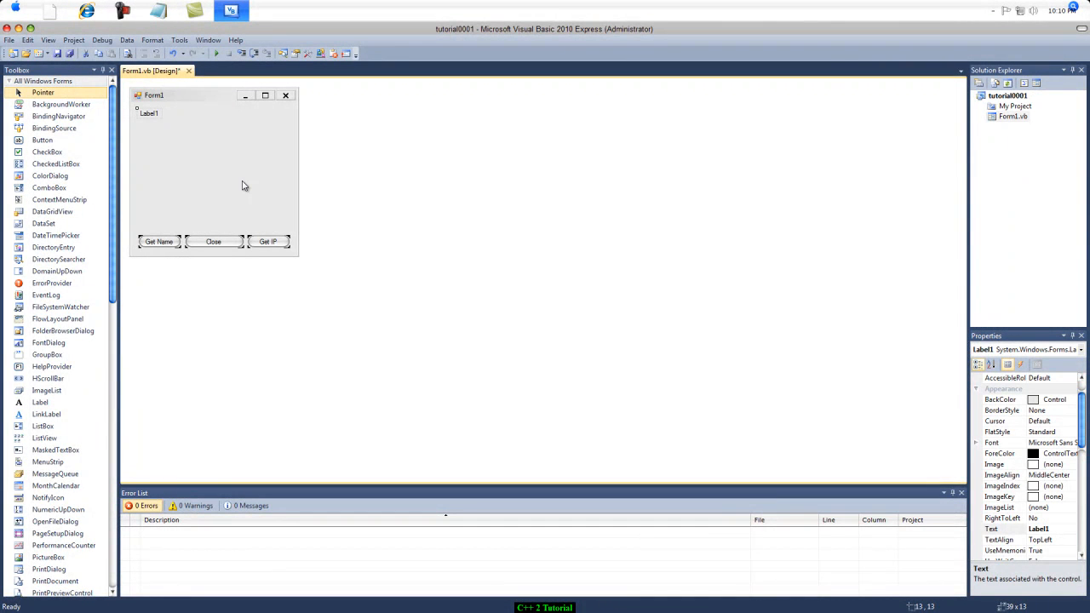
{"action": "type", "text": "Conn"}
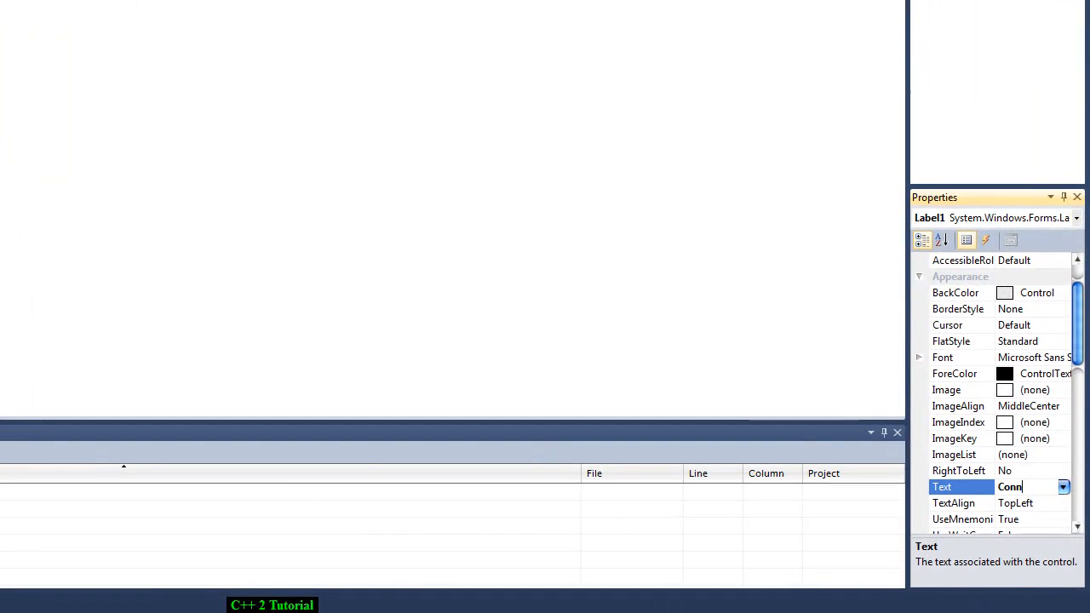
{"action": "type", "text": "ection Status"}
{"action": "key", "text": "Return"}
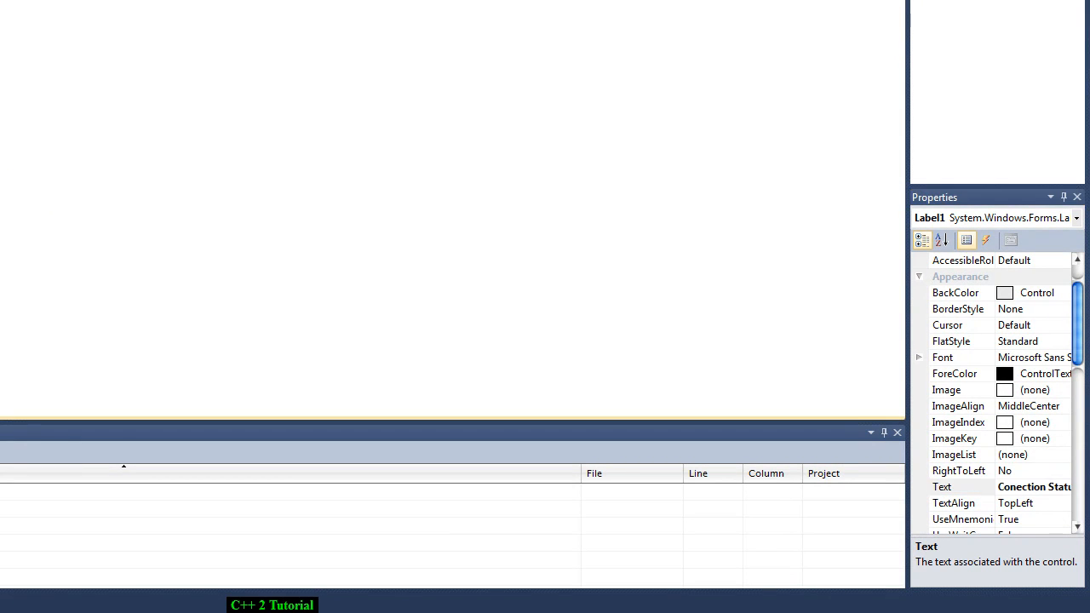
{"action": "key", "text": "BackSpace"}
{"action": "type", "text": "Conn"}
{"action": "type", "text": "tion Status"}
{"action": "type", "text": ":"}
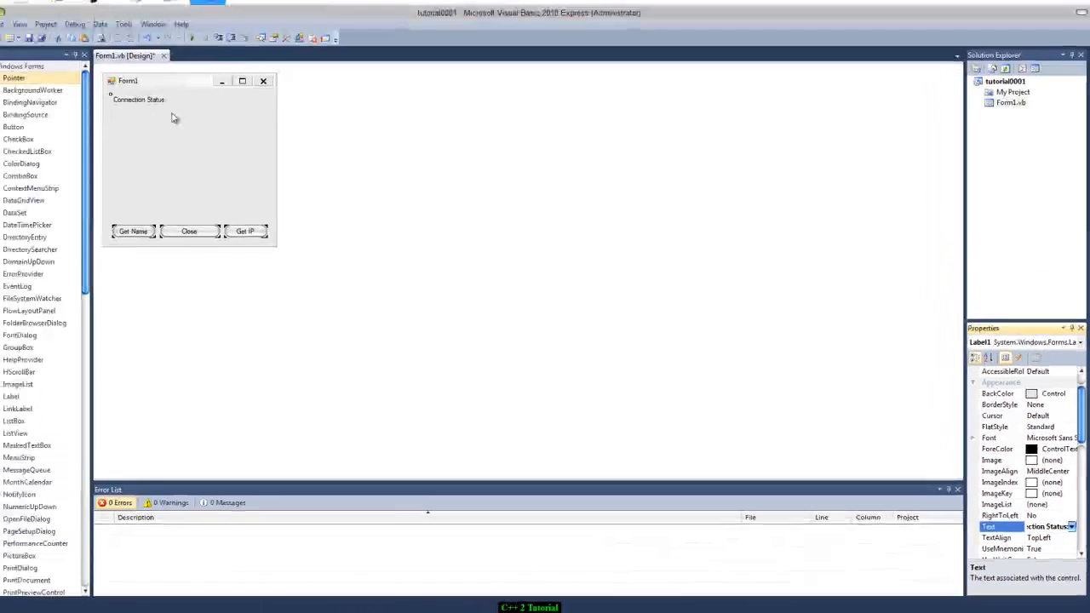
{"action": "left_click", "coordinate": [193, 134]}
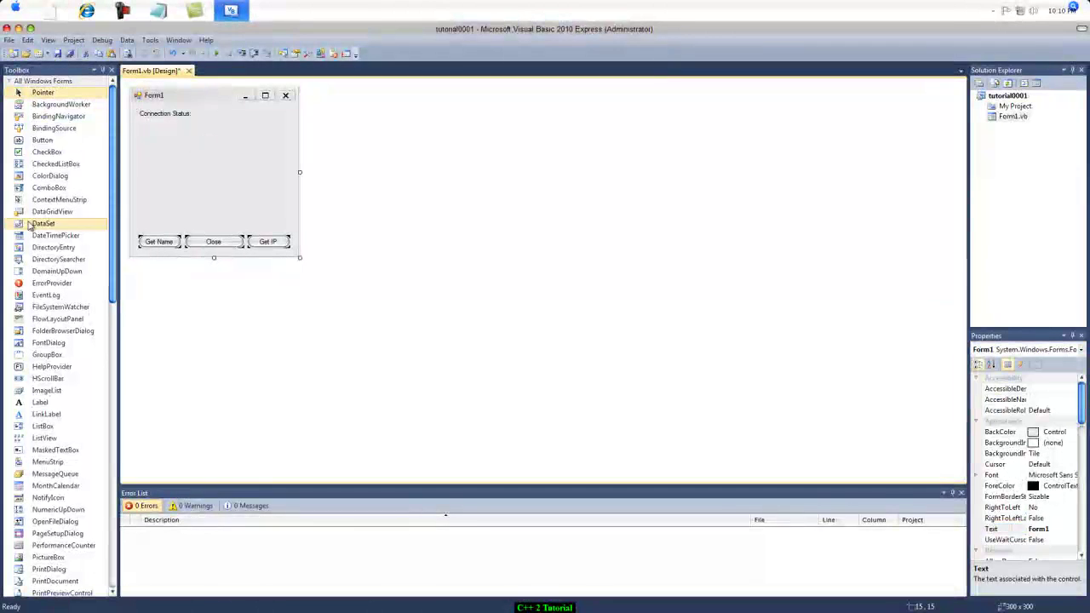
Add a '-' placeholder label beside Connection Status:
{"action": "left_click", "coordinate": [40, 402]}
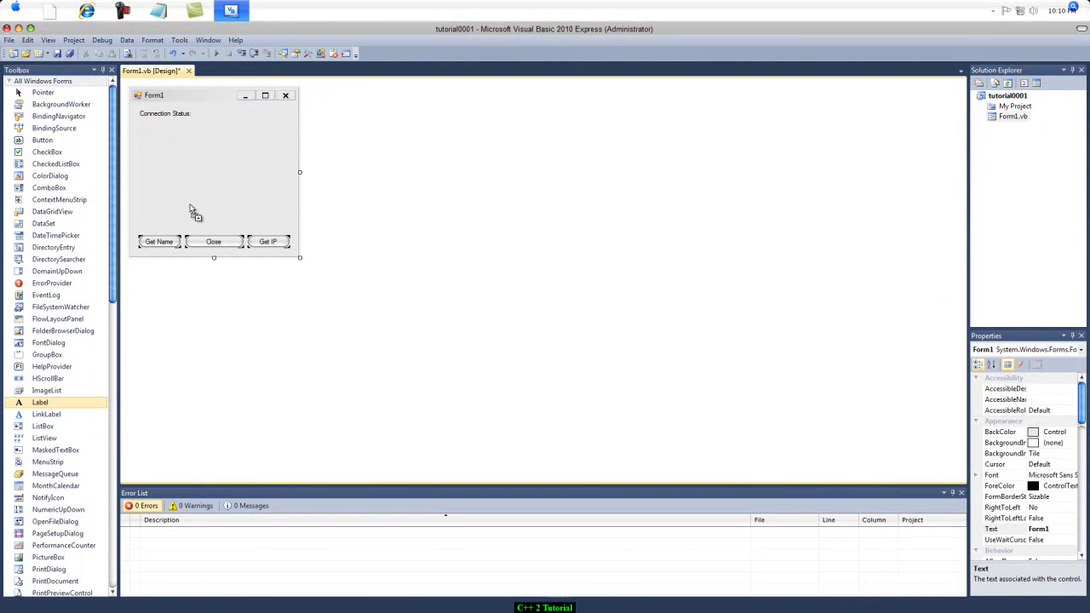
{"action": "left_click", "coordinate": [202, 116]}
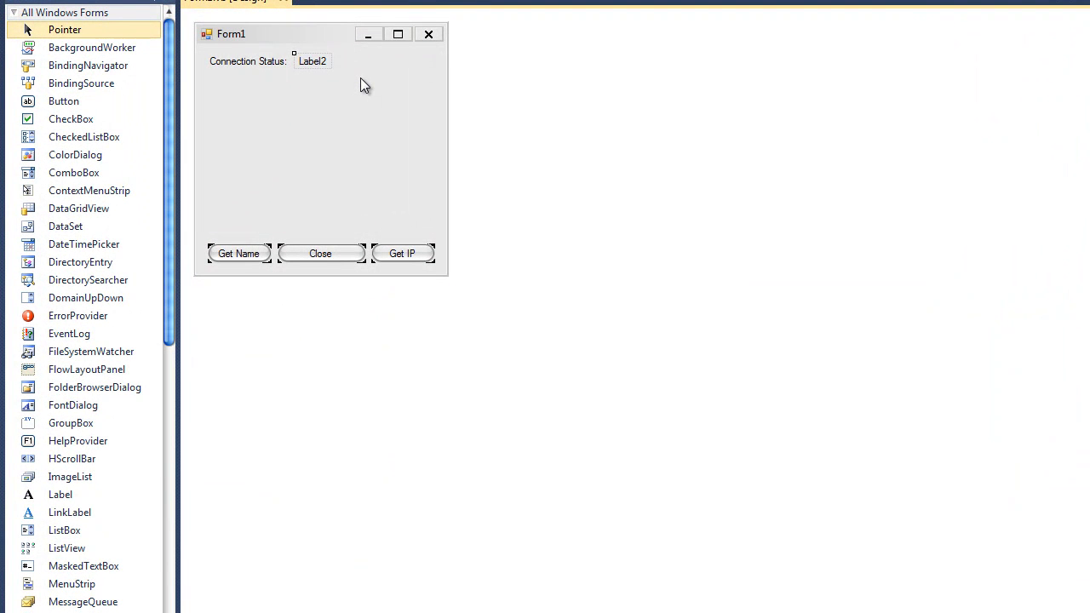
{"action": "type", "text": "-"}
{"action": "key", "text": "Return"}
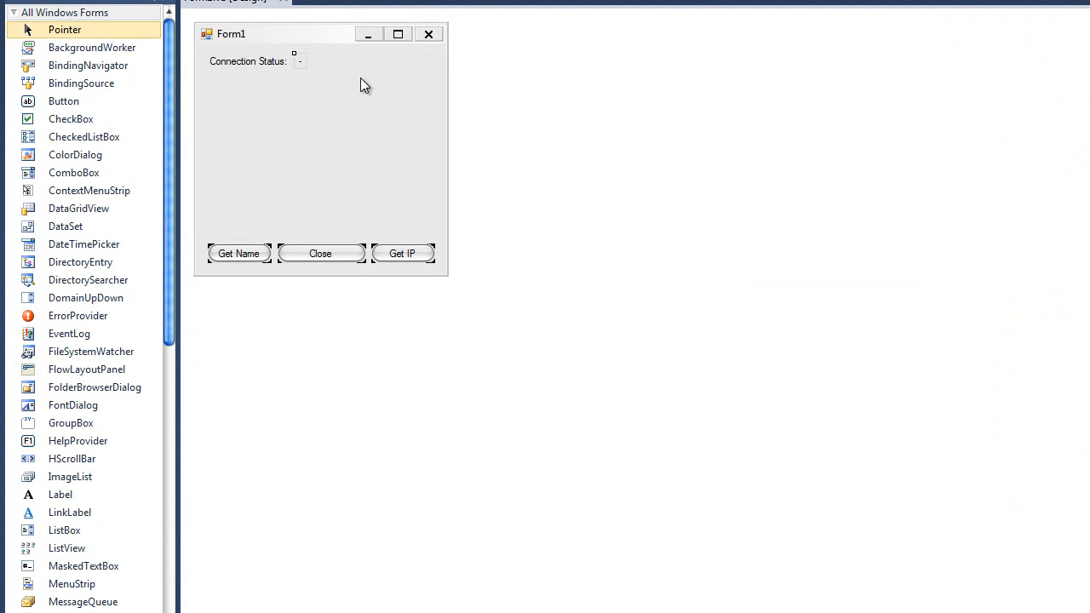
Add a 'Local IP' label below Connection Status:
{"action": "left_click", "coordinate": [60, 495]}
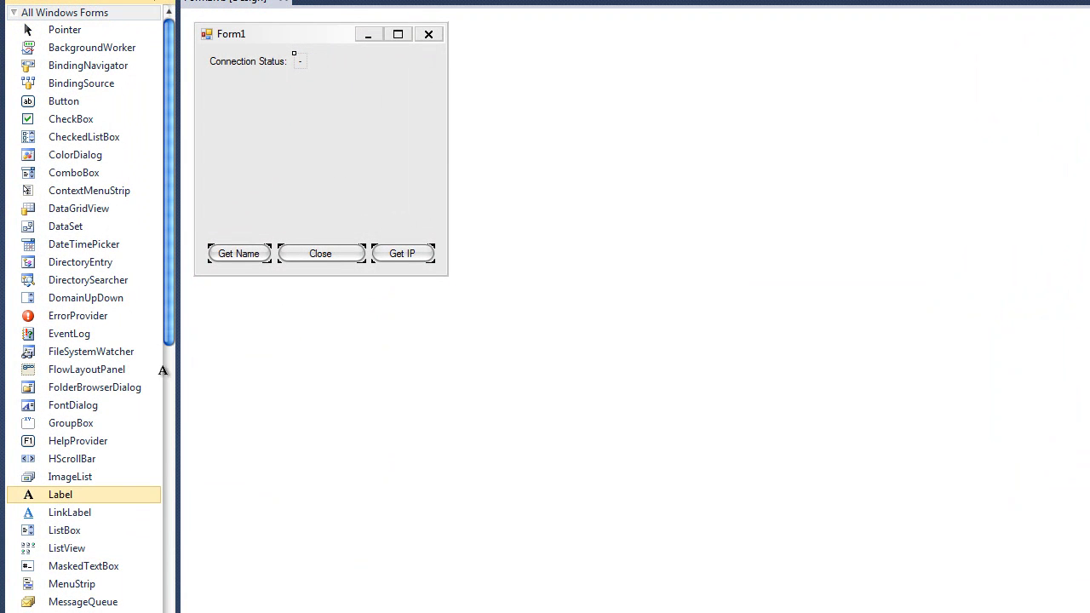
{"action": "left_click", "coordinate": [211, 72]}
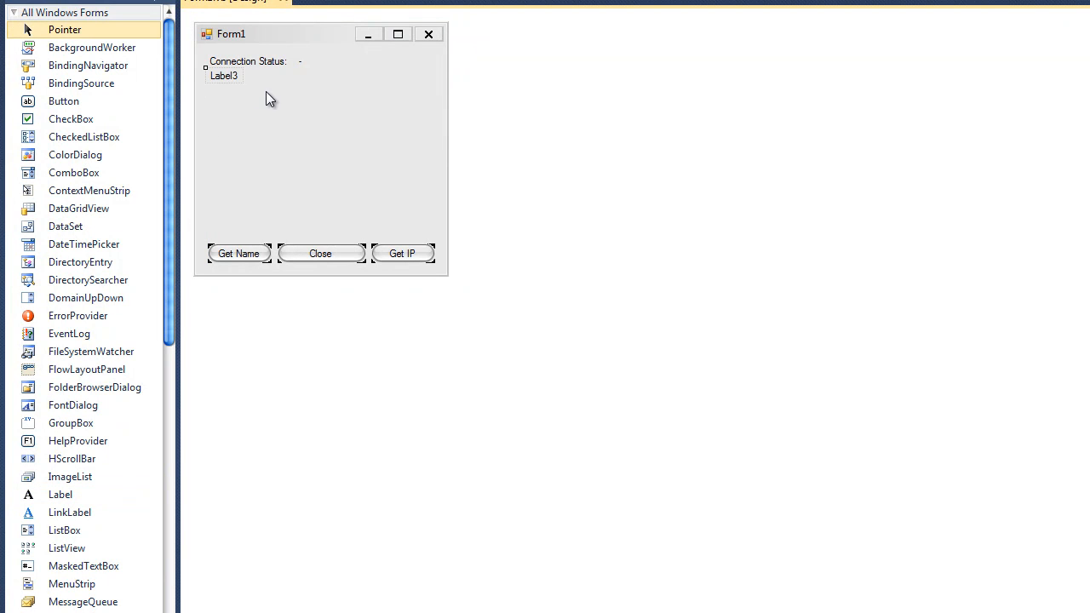
{"action": "left_click", "coordinate": [229, 86]}
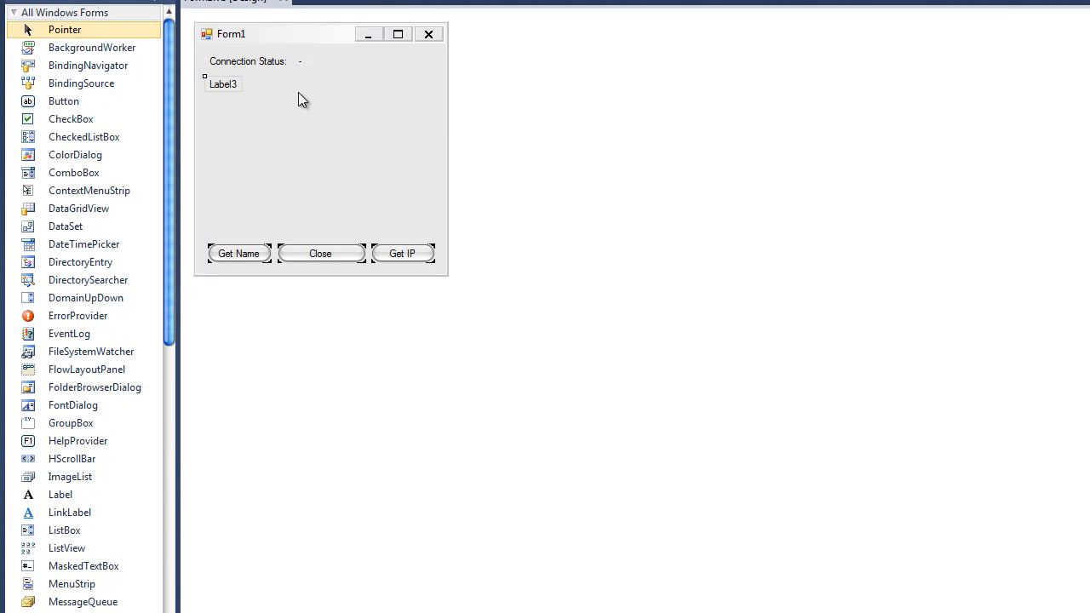
{"action": "key", "text": "Return"}
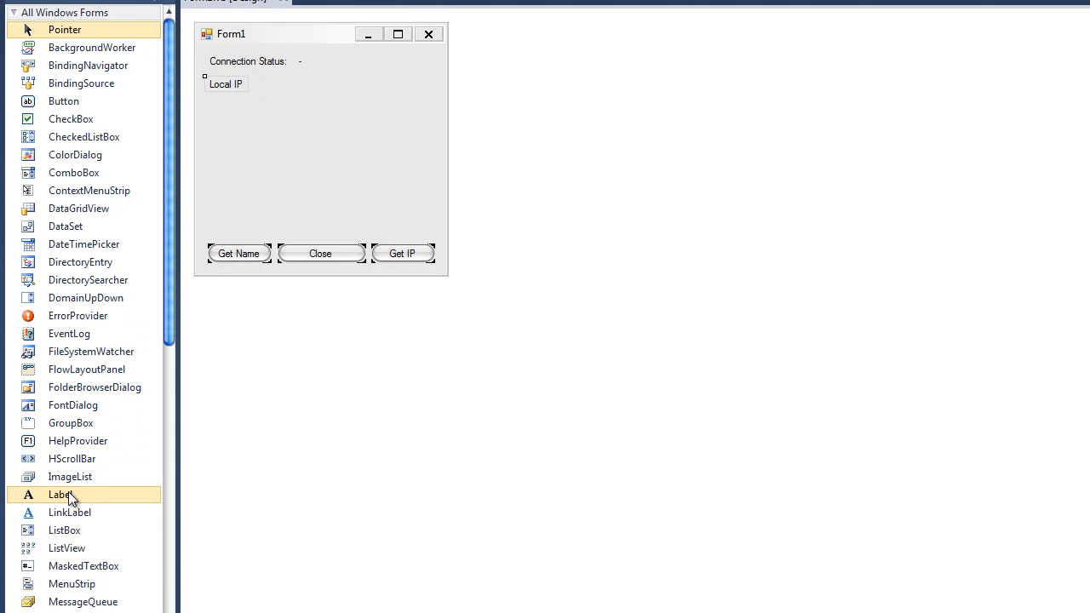
Add a '-' placeholder label and position it beside Local IP
{"action": "left_click_drag", "start_coordinate": [68, 494], "coordinate": [300, 91]}
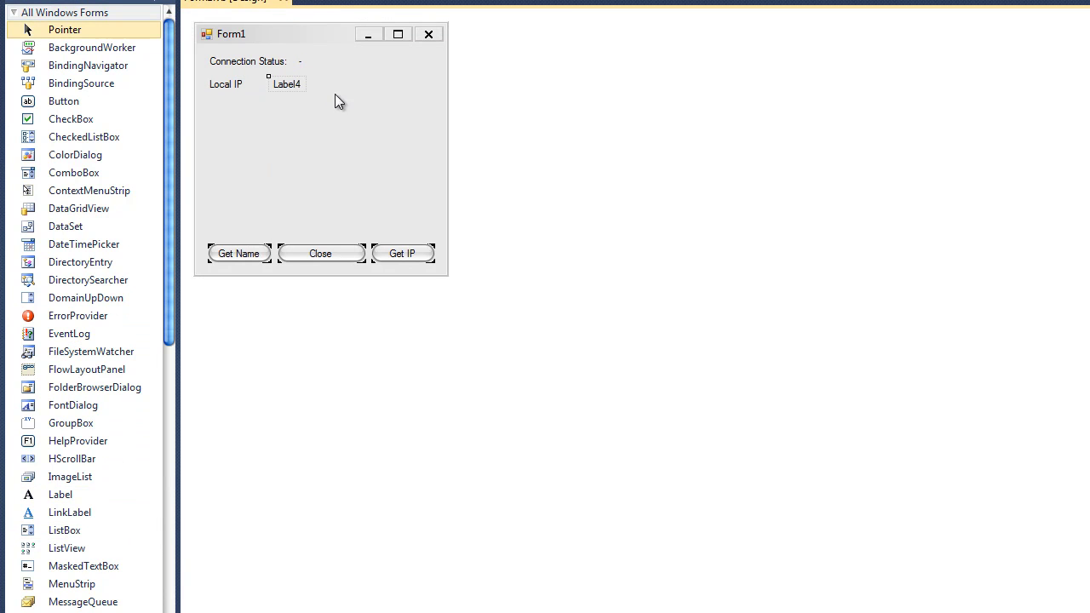
{"action": "key", "text": "BackSpace"}
{"action": "key", "text": "Return"}
{"action": "left_click", "coordinate": [278, 90]}
{"action": "left_click_drag", "start_coordinate": [275, 86], "coordinate": [298, 85]}
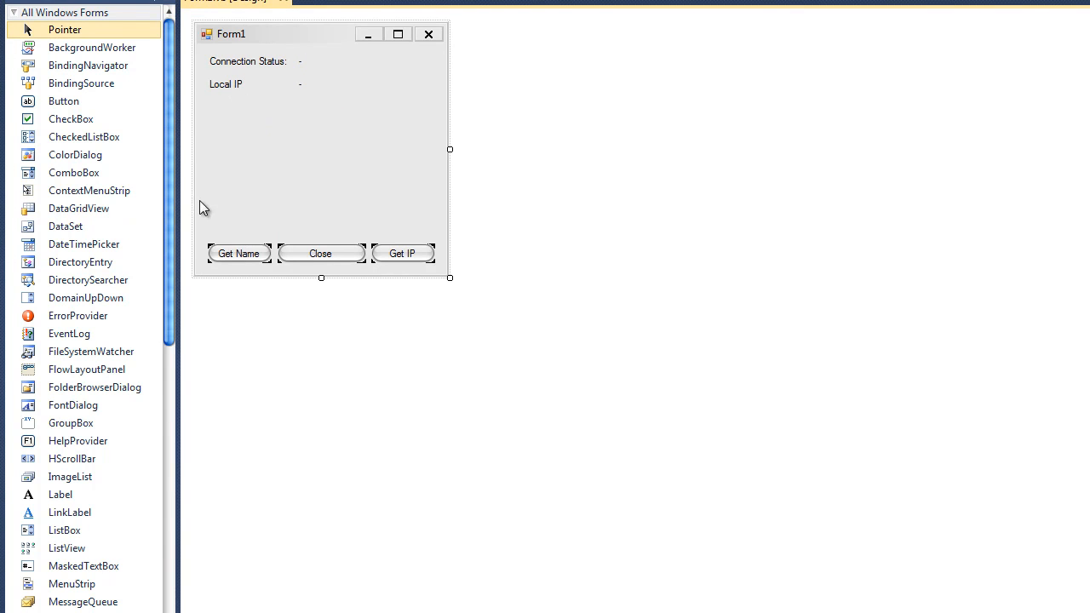
Add a 'PC Name' label below Local IP with a '-' placeholder beside it
{"action": "mouse_move", "coordinate": [72, 496]}
{"action": "left_mouse_down"}
{"action": "mouse_move", "coordinate": [288, 146]}
{"action": "mouse_move", "coordinate": [215, 111]}
{"action": "left_mouse_up"}
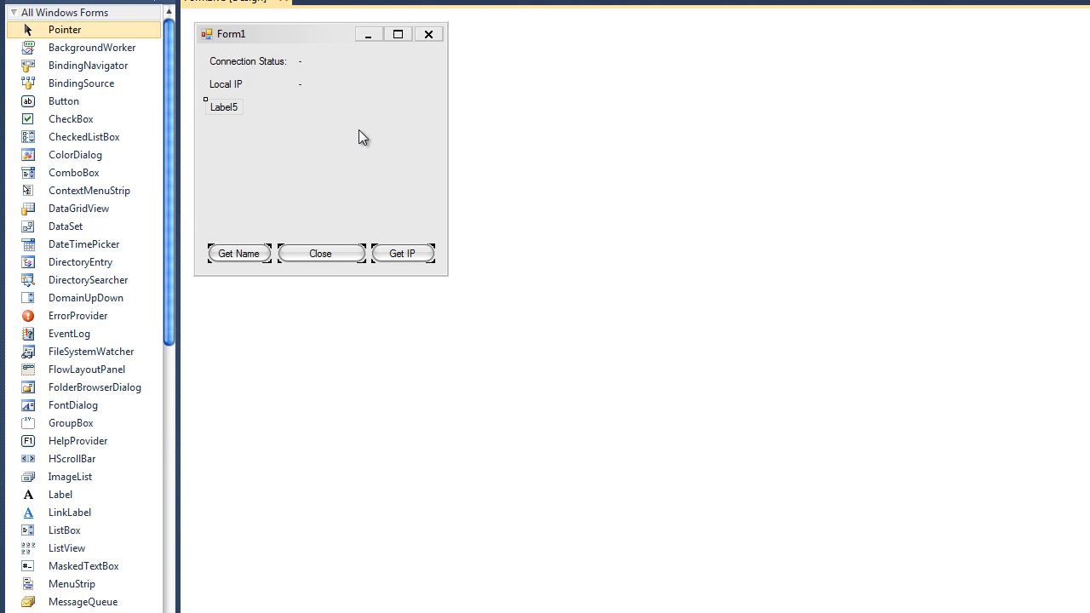
{"action": "key", "text": "Return"}
{"action": "left_click_drag", "start_coordinate": [71, 492], "coordinate": [295, 113]}
{"action": "left_click", "coordinate": [335, 149]}
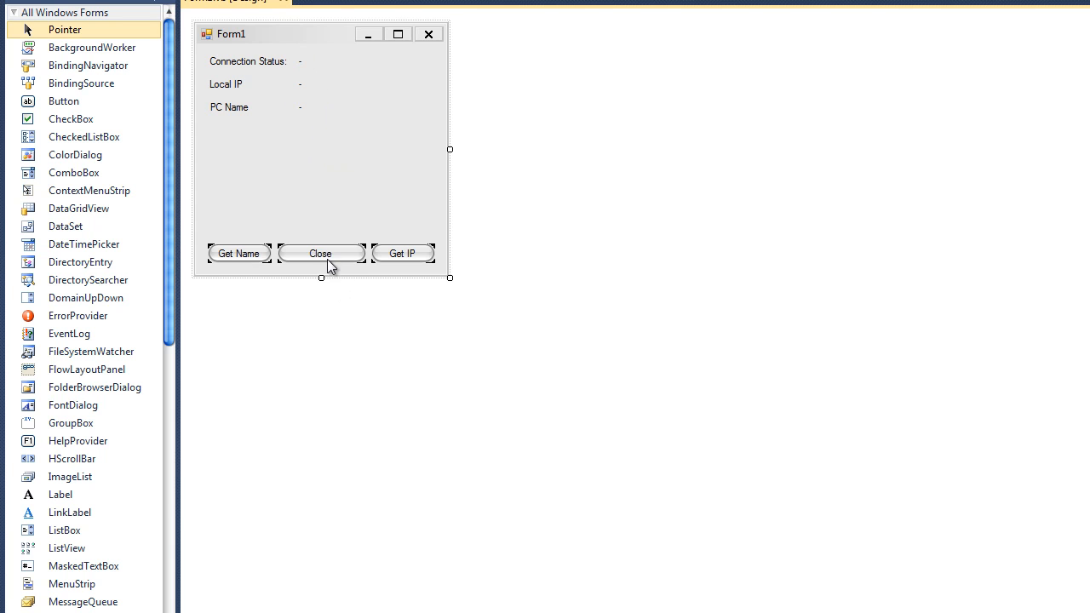
Move the three buttons up to mid-form and shorten the form below them
{"action": "left_click_drag", "start_coordinate": [327, 254], "coordinate": [328, 195]}
{"action": "left_click_drag", "start_coordinate": [262, 255], "coordinate": [261, 195]}
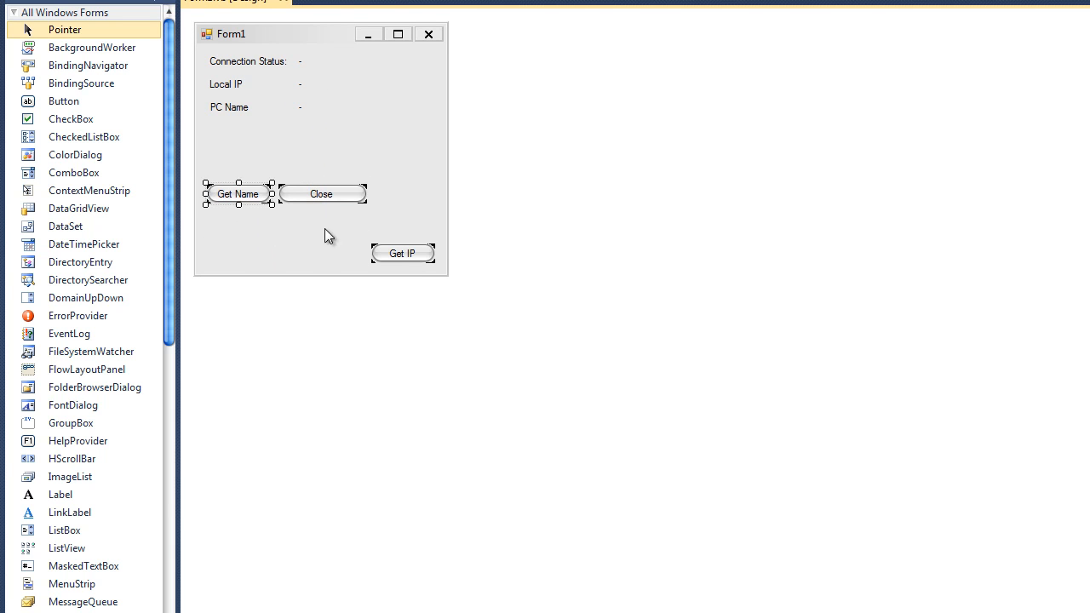
{"action": "mouse_move", "coordinate": [420, 256]}
{"action": "left_mouse_down"}
{"action": "mouse_move", "coordinate": [408, 196]}
{"action": "mouse_move", "coordinate": [417, 196]}
{"action": "left_mouse_up"}
{"action": "left_click", "coordinate": [328, 275]}
{"action": "mouse_move", "coordinate": [321, 277]}
{"action": "left_mouse_down"}
{"action": "mouse_move", "coordinate": [322, 217]}
{"action": "mouse_move", "coordinate": [276, 214]}
{"action": "mouse_move", "coordinate": [316, 135]}
{"action": "left_mouse_up"}
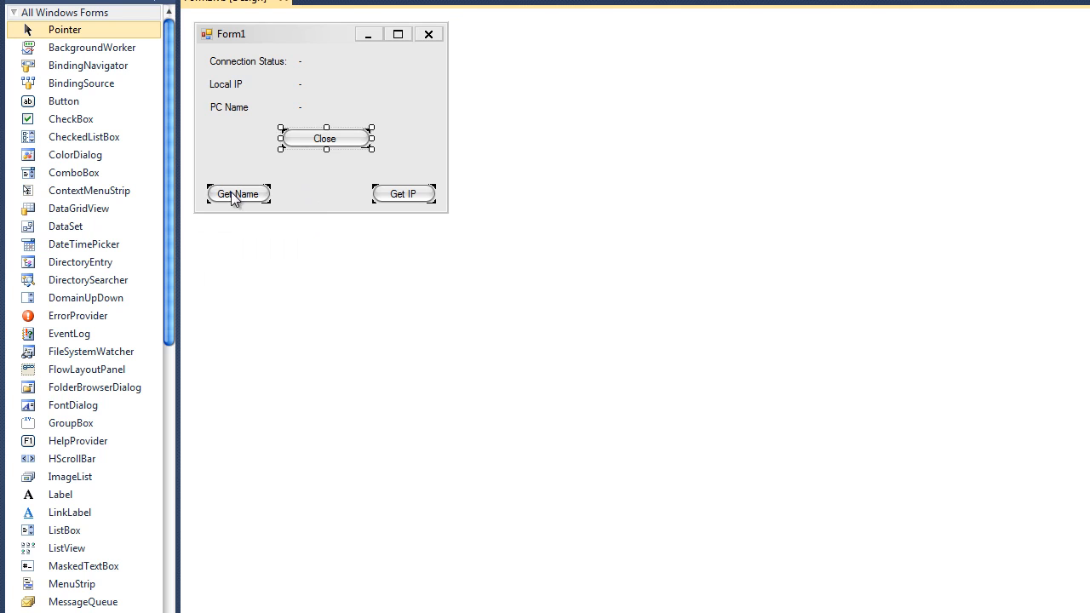
Align Get Name, Close and Get IP in one row and fit the form's height to them
{"action": "left_click_drag", "start_coordinate": [232, 192], "coordinate": [237, 143]}
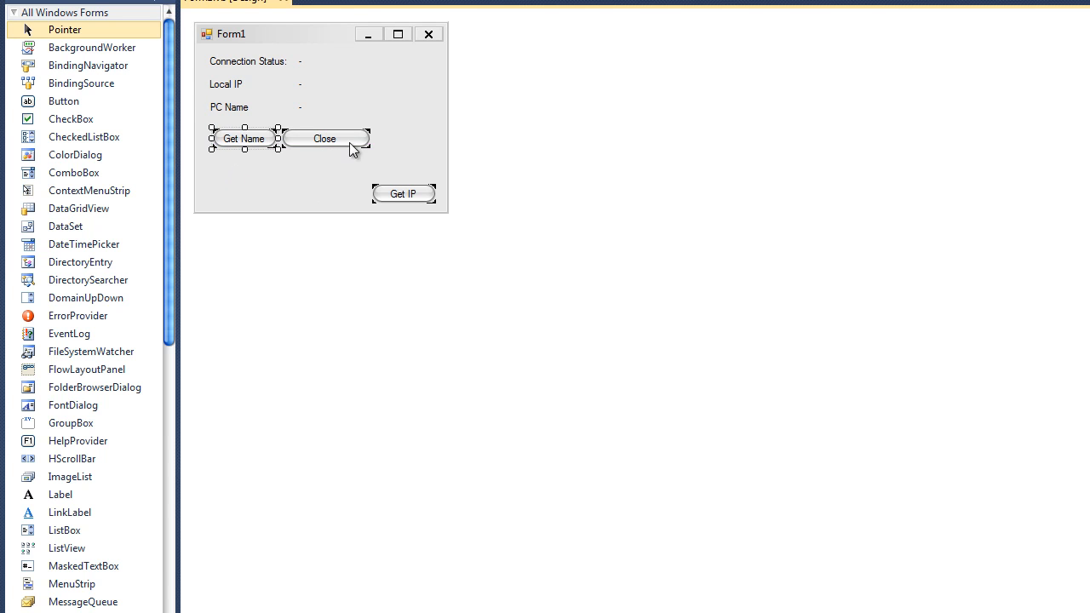
{"action": "left_click_drag", "start_coordinate": [335, 139], "coordinate": [344, 146]}
{"action": "left_click_drag", "start_coordinate": [256, 147], "coordinate": [257, 154]}
{"action": "left_click_drag", "start_coordinate": [406, 194], "coordinate": [407, 150]}
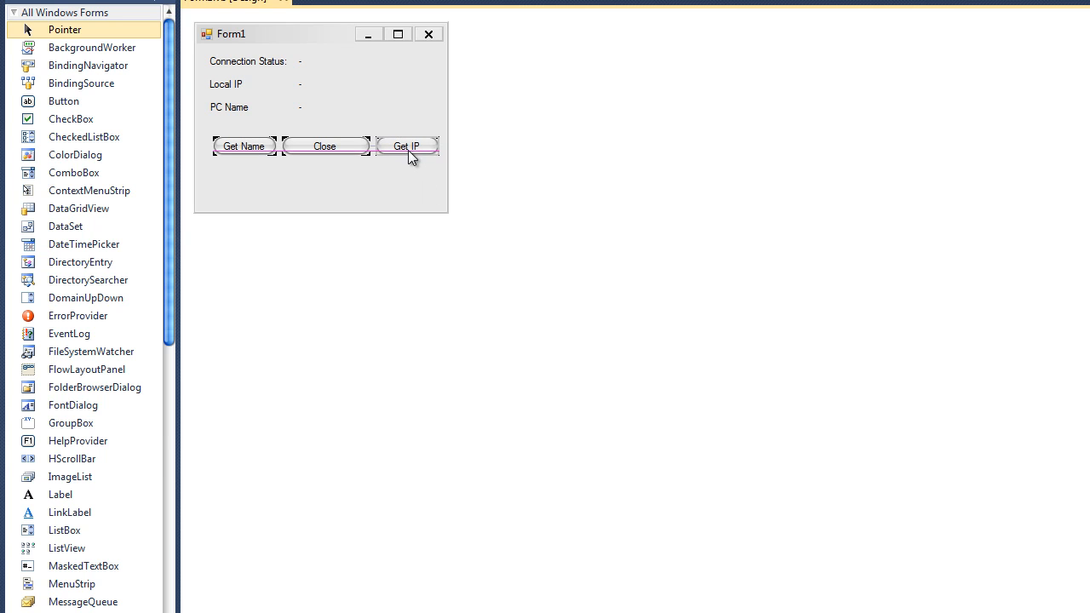
{"action": "left_click", "coordinate": [322, 213]}
{"action": "left_click_drag", "start_coordinate": [322, 214], "coordinate": [328, 175]}
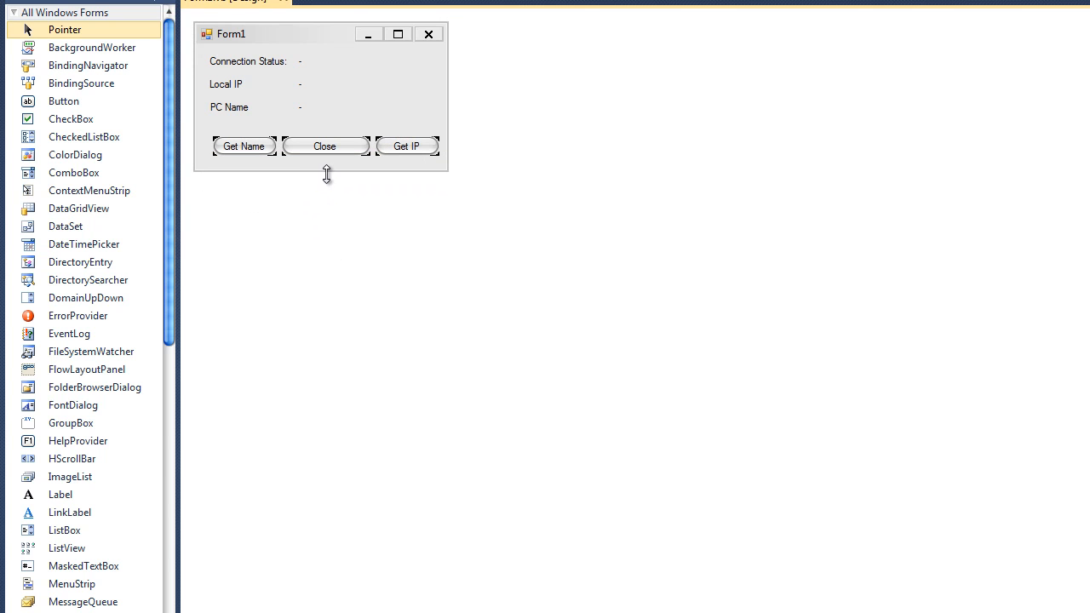
{"action": "left_click_drag", "start_coordinate": [328, 174], "coordinate": [328, 173]}
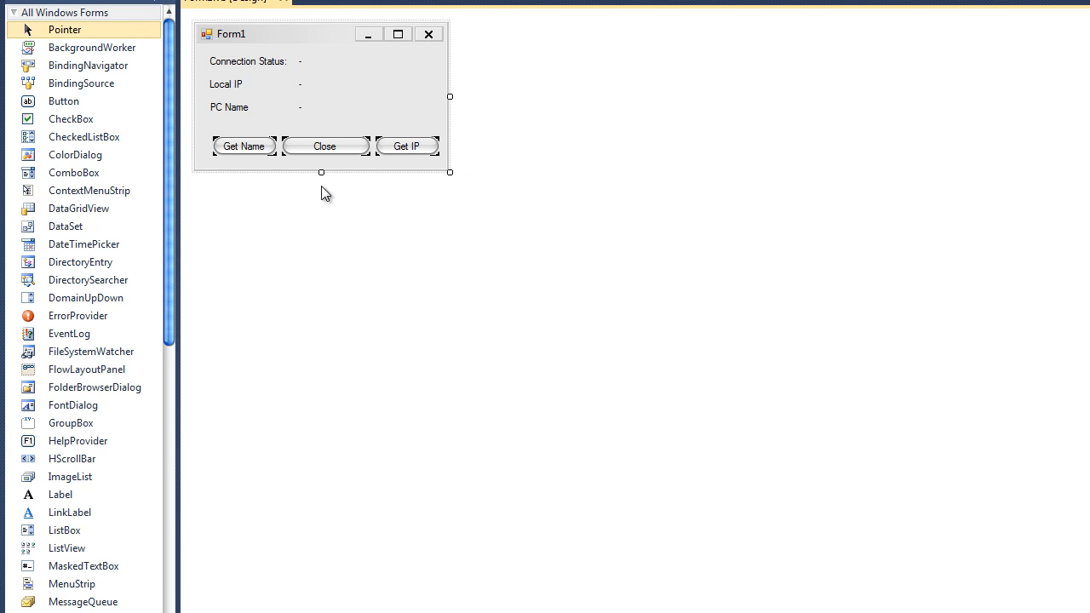
Nudge the buttons sideways, widen Close, make the form taller and lower the button row
{"action": "left_click_drag", "start_coordinate": [240, 150], "coordinate": [231, 148]}
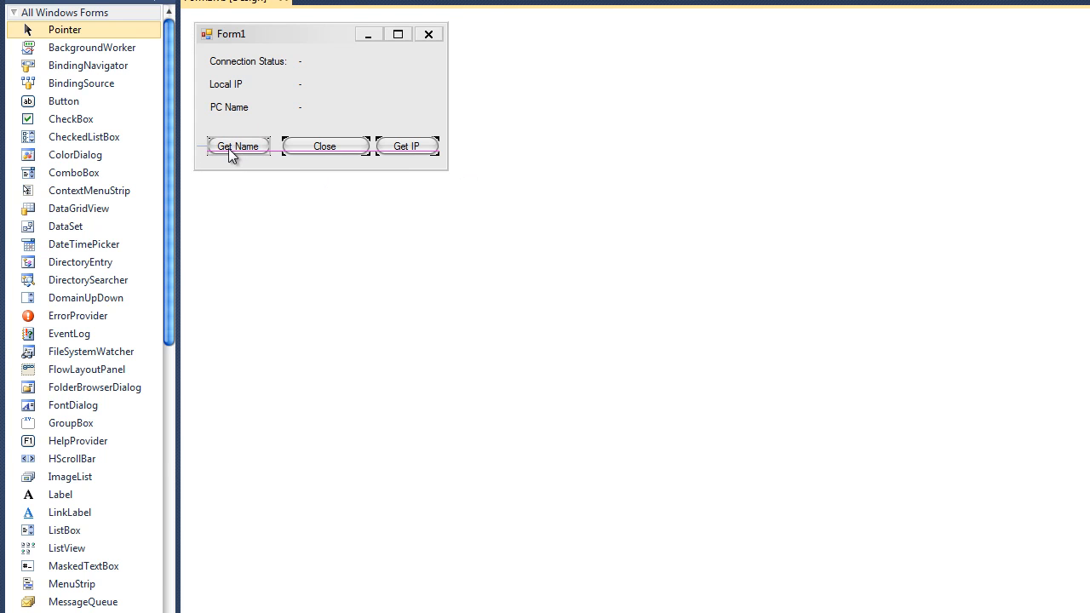
{"action": "left_click", "coordinate": [409, 148]}
{"action": "left_click_drag", "start_coordinate": [352, 150], "coordinate": [370, 146]}
{"action": "left_click", "coordinate": [347, 167]}
{"action": "left_click_drag", "start_coordinate": [321, 173], "coordinate": [321, 161]}
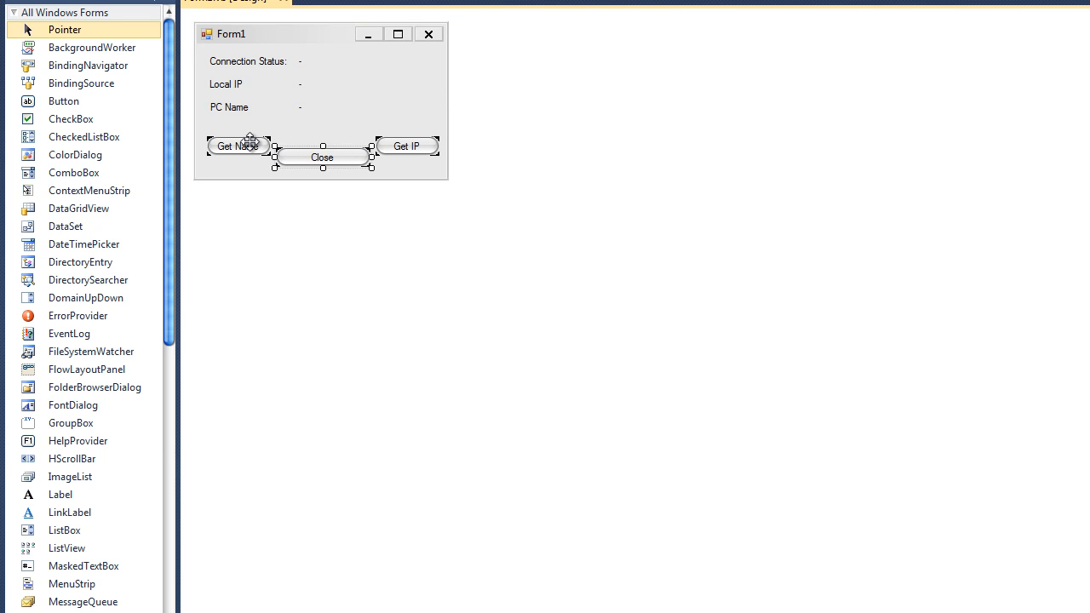
{"action": "left_click_drag", "start_coordinate": [249, 154], "coordinate": [249, 166]}
{"action": "left_click_drag", "start_coordinate": [407, 146], "coordinate": [406, 159]}
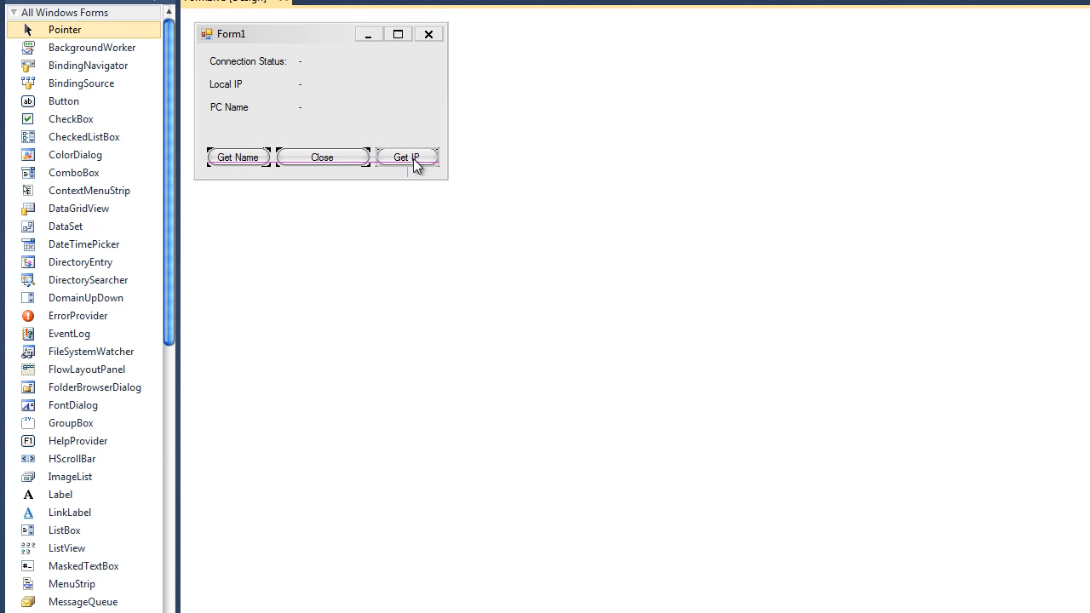
{"action": "left_click", "coordinate": [336, 123]}
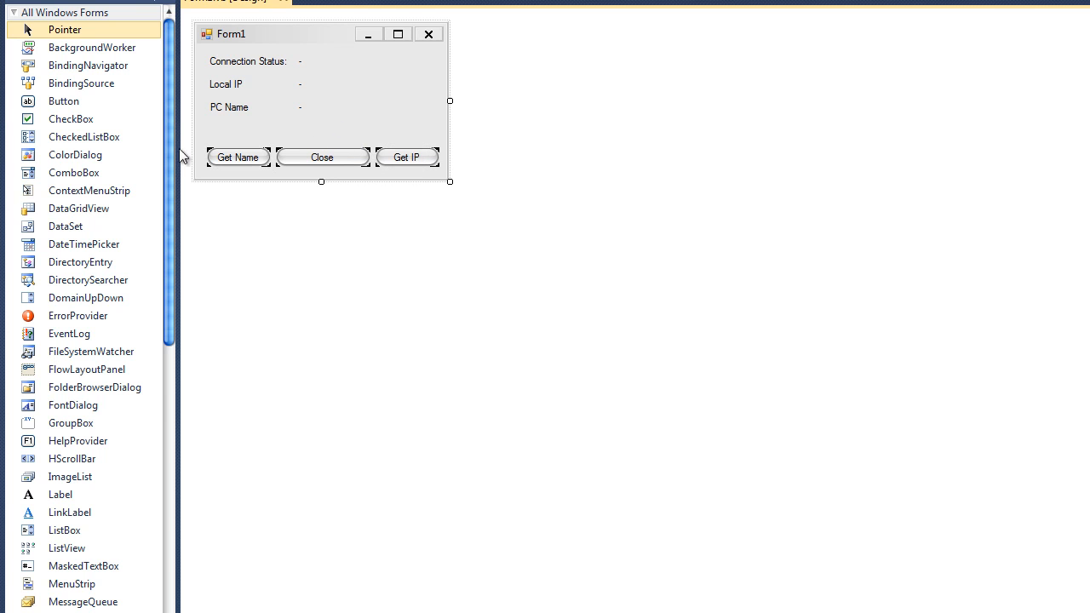
Add a checkbox above the buttons captioned 'Show Name'
{"action": "left_click_drag", "start_coordinate": [110, 120], "coordinate": [213, 136]}
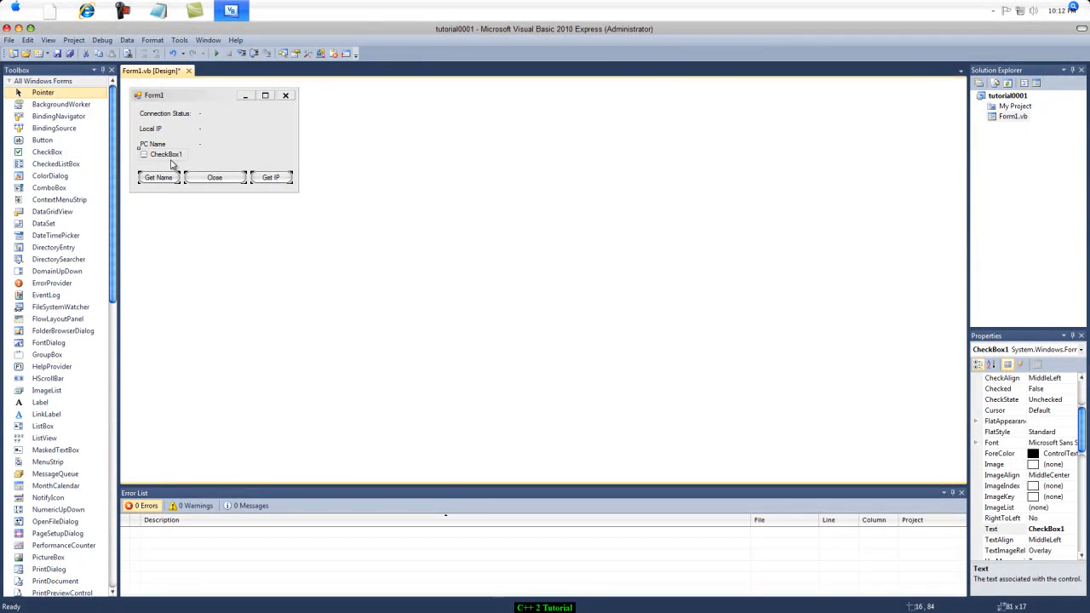
{"action": "key", "text": "F4"}
{"action": "type", "text": "Show Name"}
{"action": "key", "text": "Return"}
Add a second checkbox captioned 'Show IP' aligned under Show Name
{"action": "mouse_move", "coordinate": [47, 152]}
{"action": "left_mouse_down"}
{"action": "mouse_move", "coordinate": [146, 170]}
{"action": "mouse_move", "coordinate": [142, 161]}
{"action": "left_mouse_up"}
{"action": "type", "text": "Show IOP"}
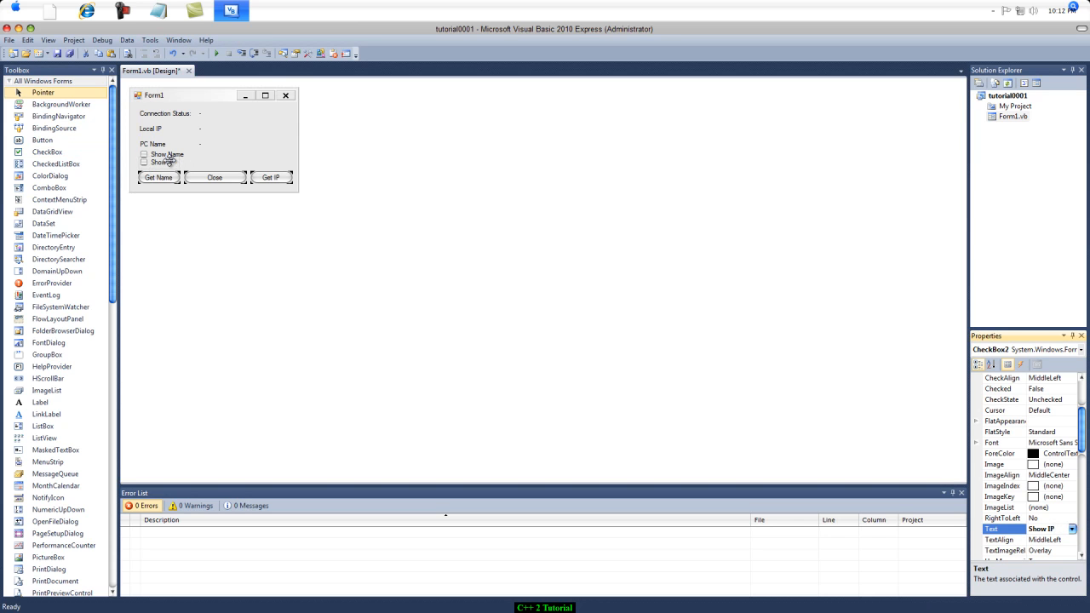
{"action": "left_click", "coordinate": [213, 168]}
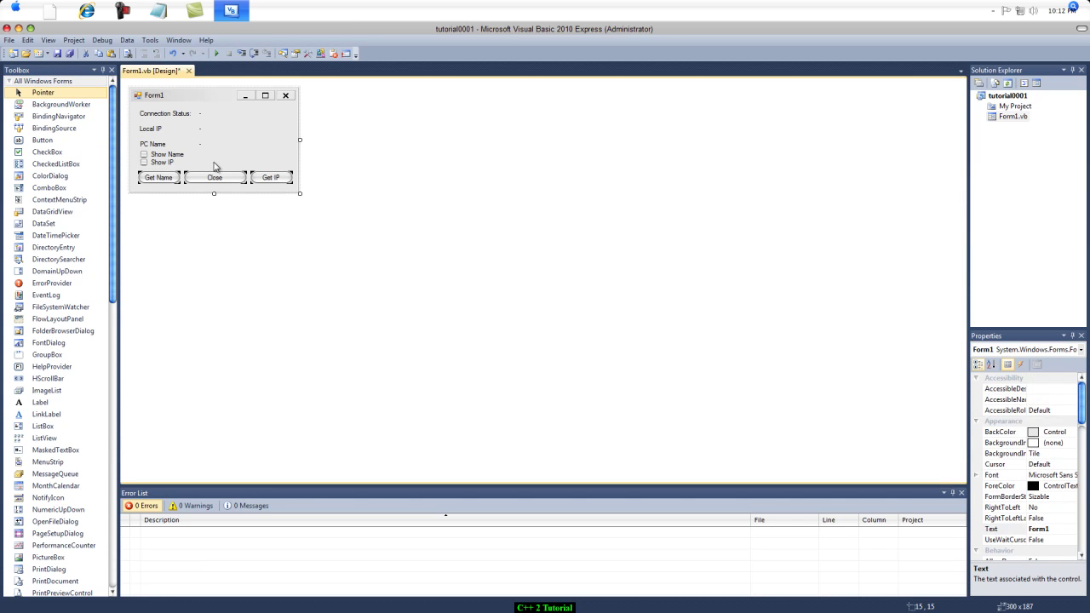
{"action": "left_click", "coordinate": [167, 163]}
{"action": "left_click_drag", "start_coordinate": [167, 166], "coordinate": [168, 168]}
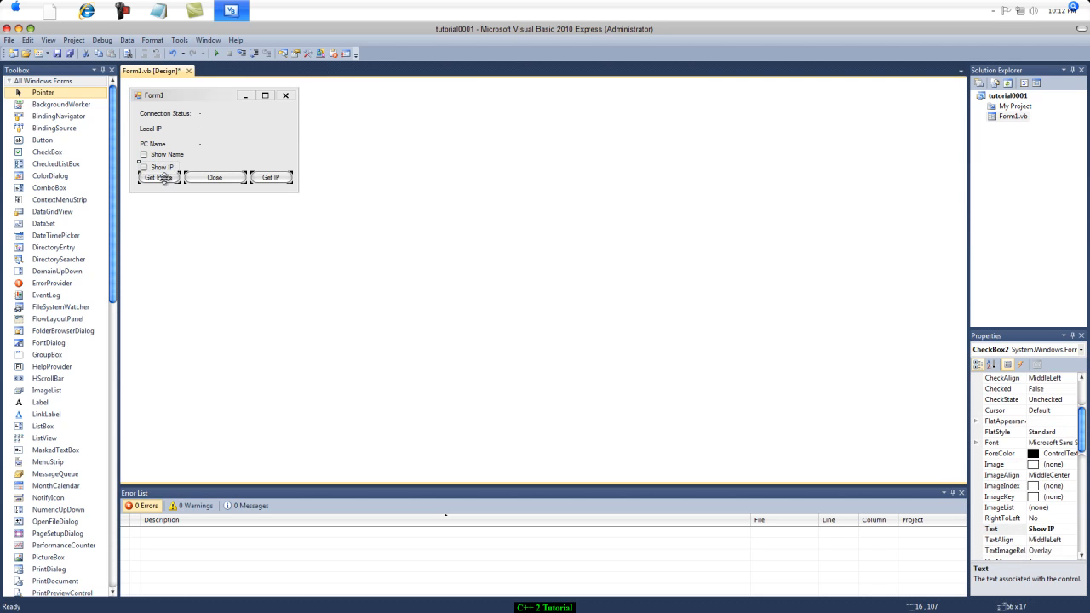
Move the three buttons a few pixels lower, clear of the Show IP checkbox
{"action": "left_click_drag", "start_coordinate": [164, 179], "coordinate": [269, 182]}
{"action": "left_click", "coordinate": [239, 166]}
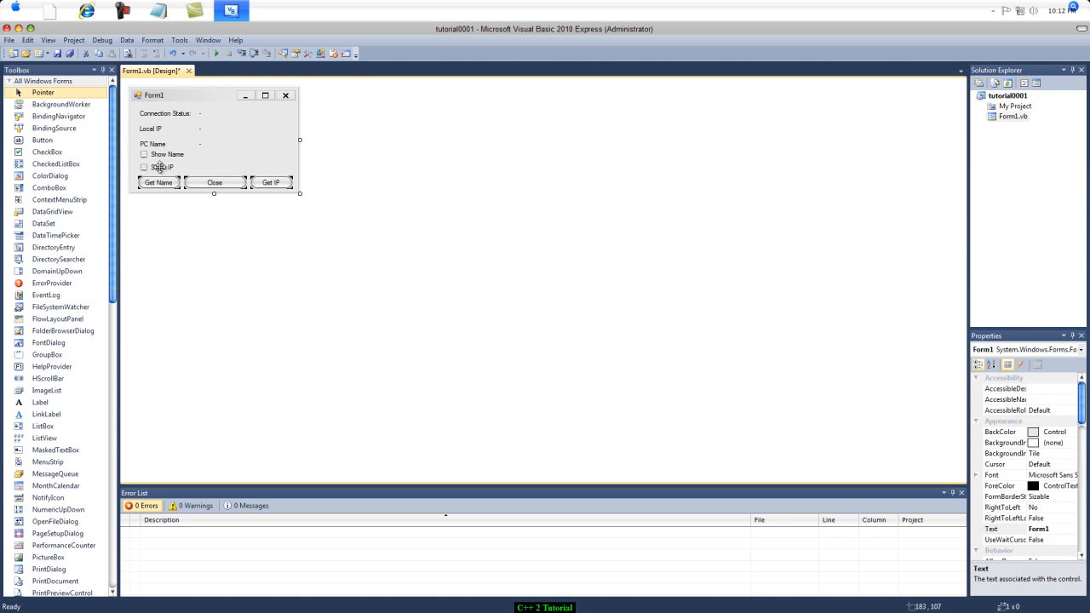
{"action": "left_click", "coordinate": [160, 167]}
{"action": "left_click", "coordinate": [239, 169]}
Open the Form1_Load handler and add an Imports System.Net line above the class
{"action": "double_click", "coordinate": [247, 140]}
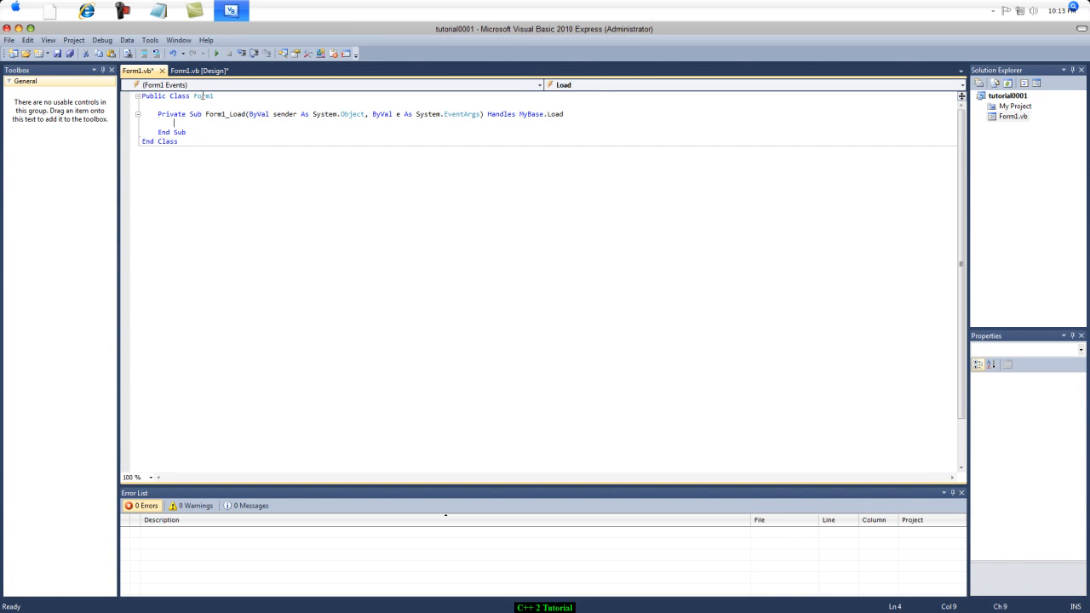
{"action": "left_click", "coordinate": [142, 97]}
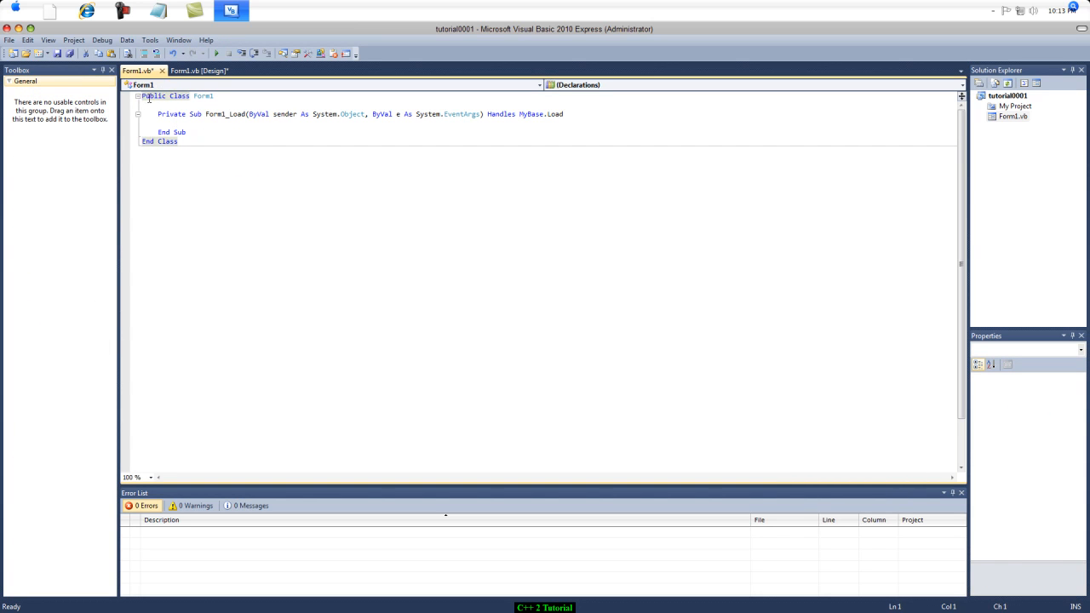
{"action": "key", "text": "Return"}
{"action": "key", "text": "Up"}
{"action": "type", "text": "imports system.Net"}
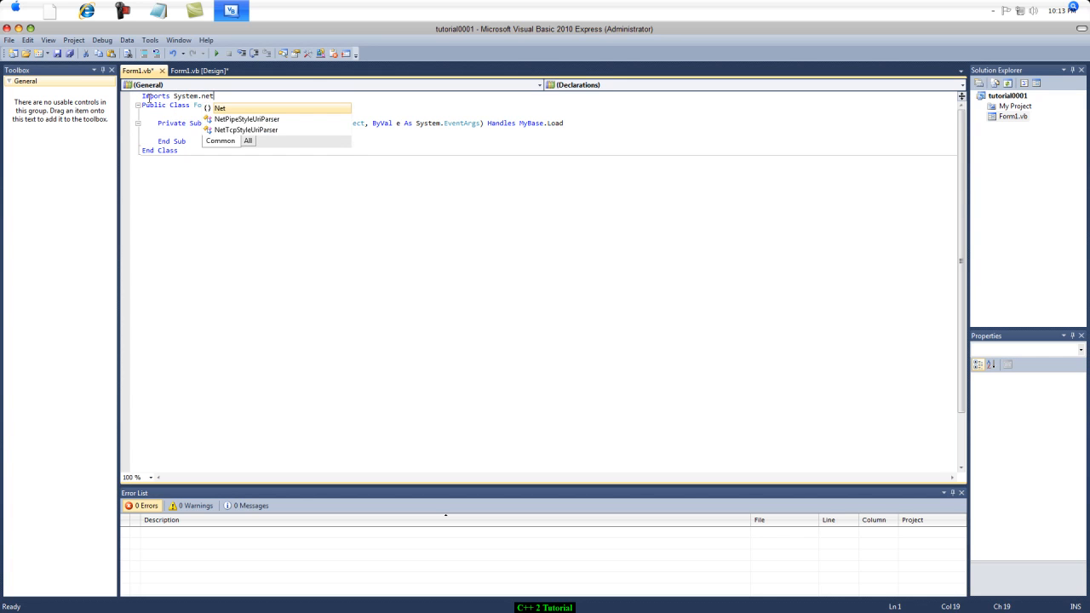
{"action": "left_click", "coordinate": [154, 113]}
{"action": "left_click", "coordinate": [591, 122]}
{"action": "key", "text": "Return"}
Paste an If NetworkInterface.GetIsNetworkAvailable block with End If into Form1_Load
{"action": "left_click", "coordinate": [158, 15]}
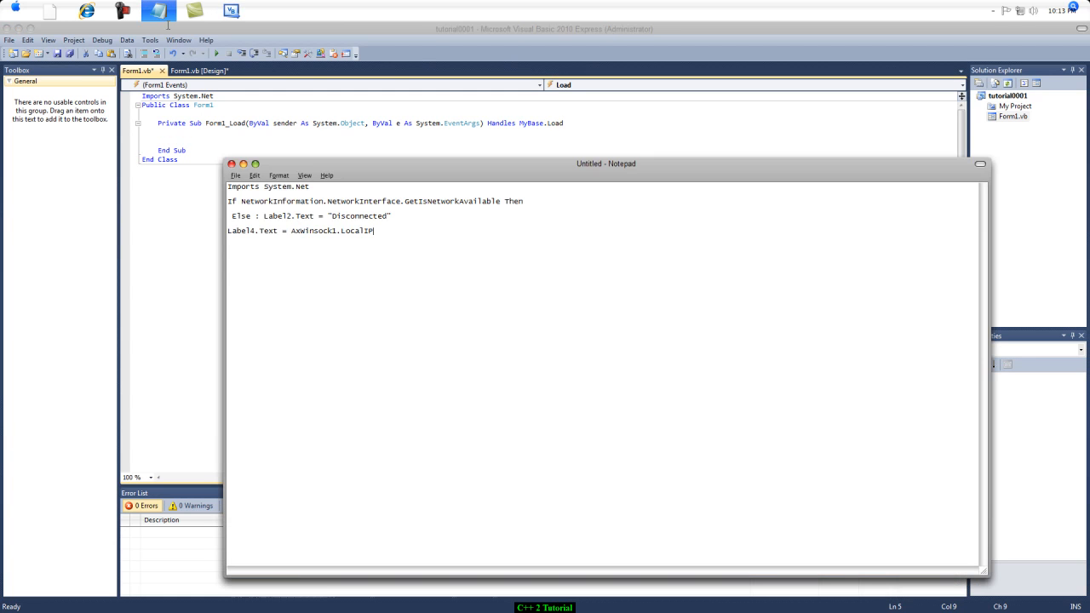
{"action": "left_click_drag", "start_coordinate": [229, 203], "coordinate": [557, 200]}
{"action": "key", "text": "ctrl+c"}
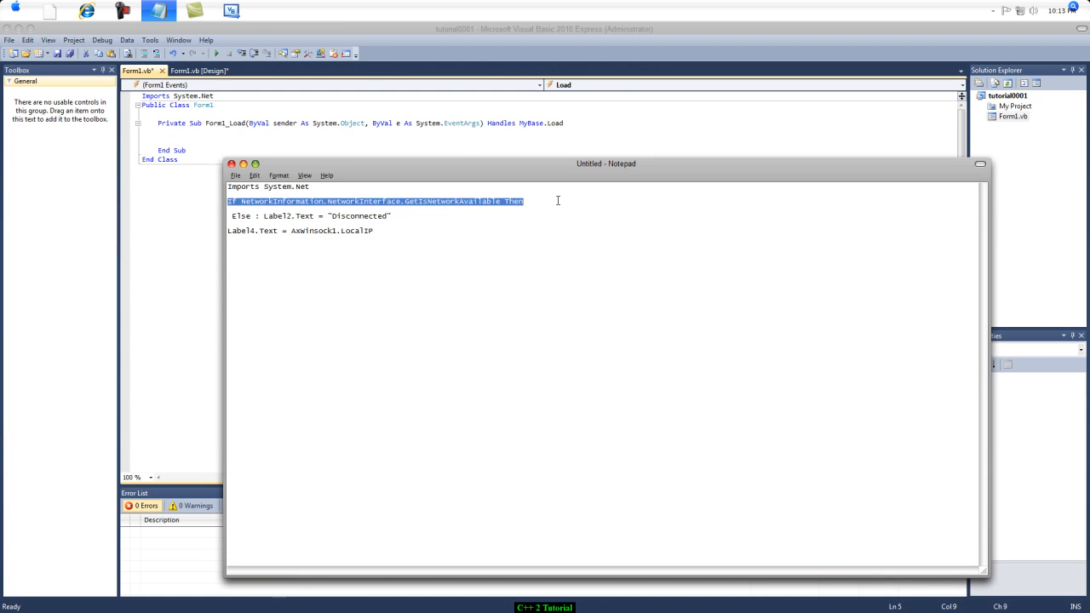
{"action": "left_click", "coordinate": [178, 134]}
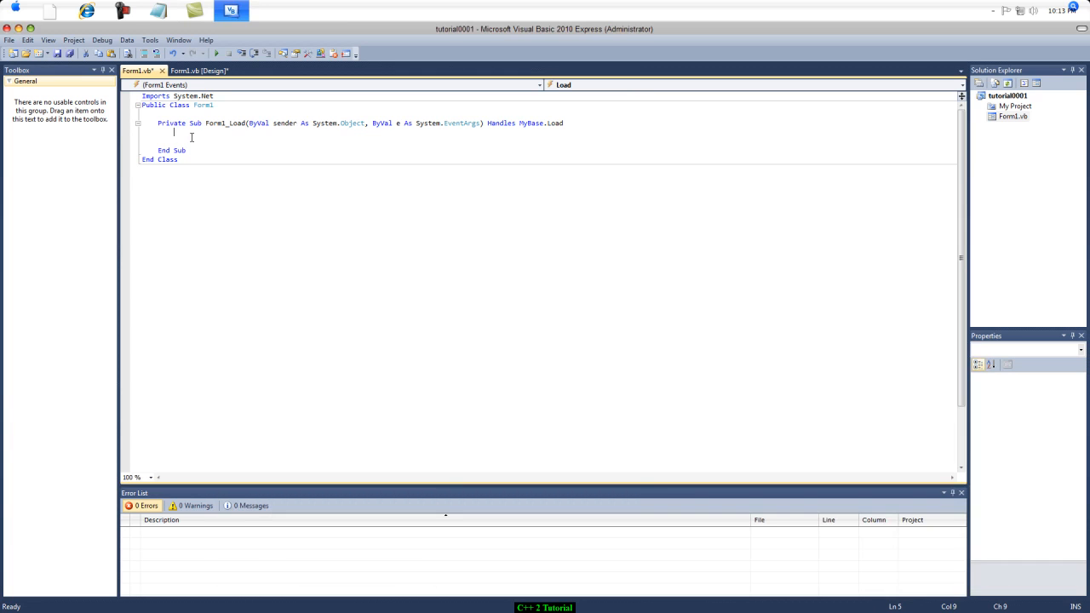
{"action": "key", "text": "ctrl+v"}
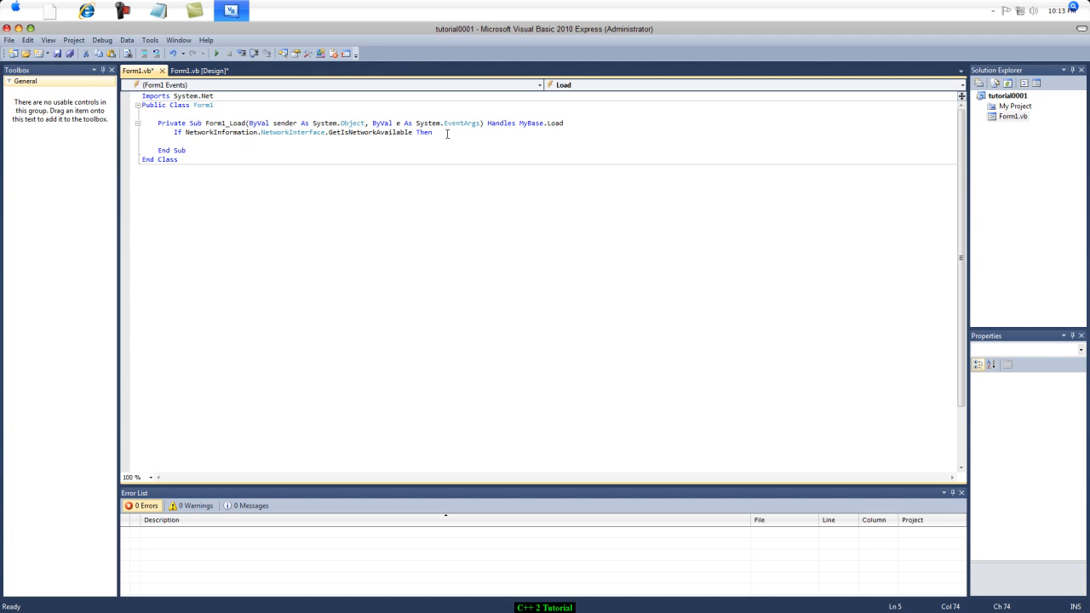
{"action": "key", "text": "Return"}
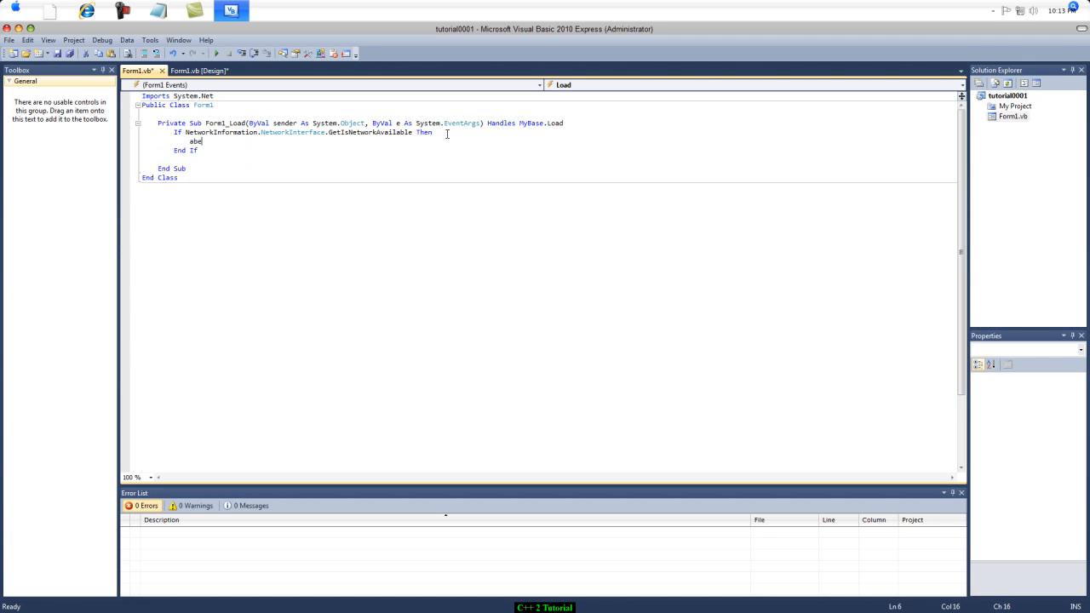
Set Label2 to 'Connected' in Color.Green, Else 'Disconnected' in Color.Red
{"action": "key", "text": "BackSpace"}
{"action": "key", "text": "BackSpace"}
{"action": "key", "text": "BackSpace"}
{"action": "type", "text": "label2."}
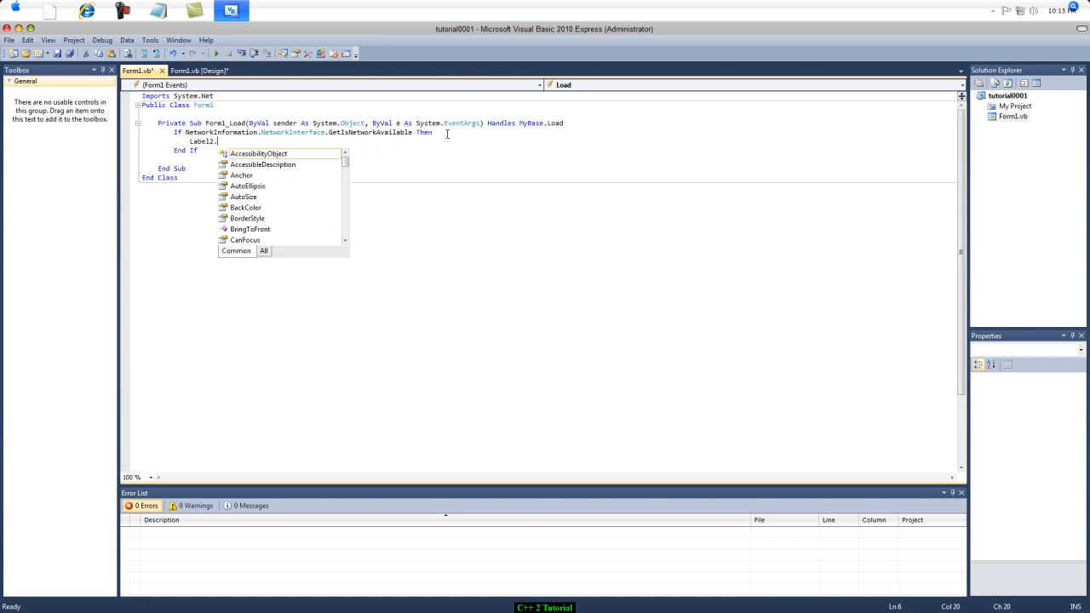
{"action": "type", "text": "Text = \"Connected\""}
{"action": "key", "text": "Return"}
{"action": "type", "text": "label2.fore"}
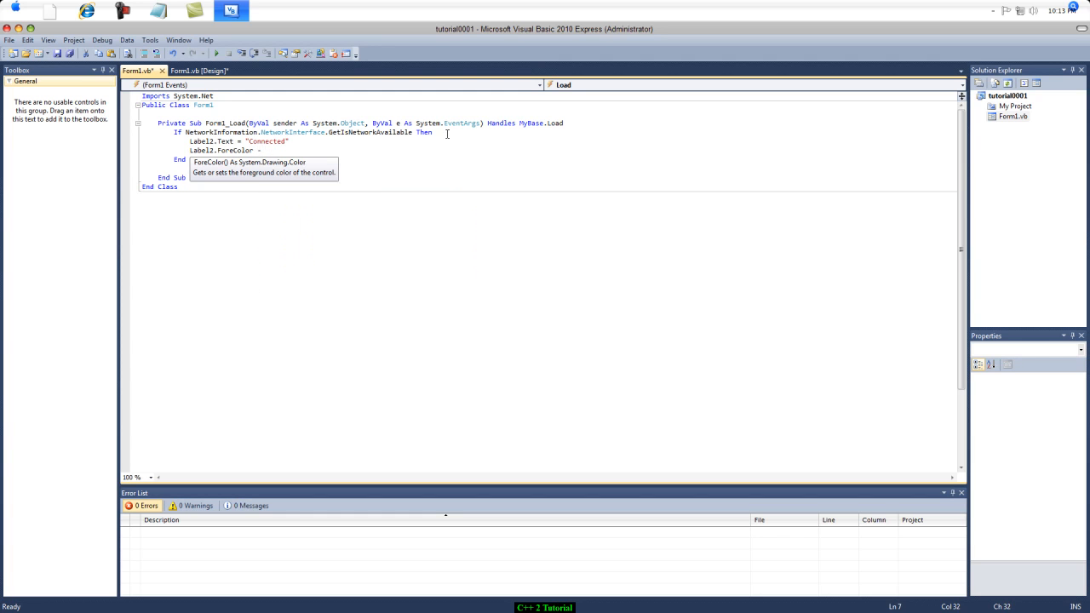
{"action": "type", "text": " = \""}
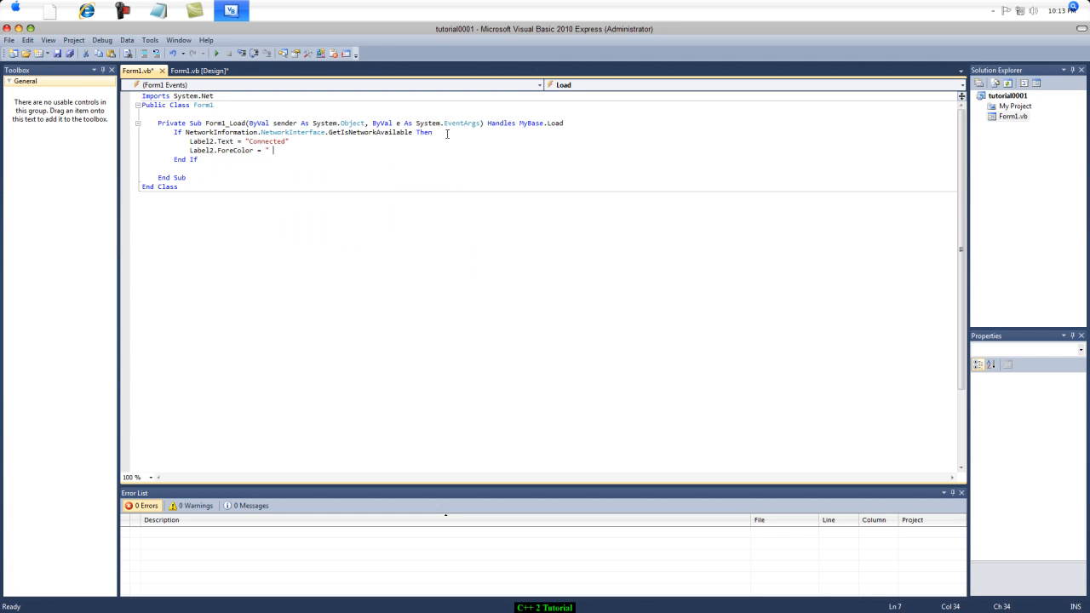
{"action": "key", "text": "BackSpace"}
{"action": "key", "text": "BackSpace"}
{"action": "type", "text": "color."}
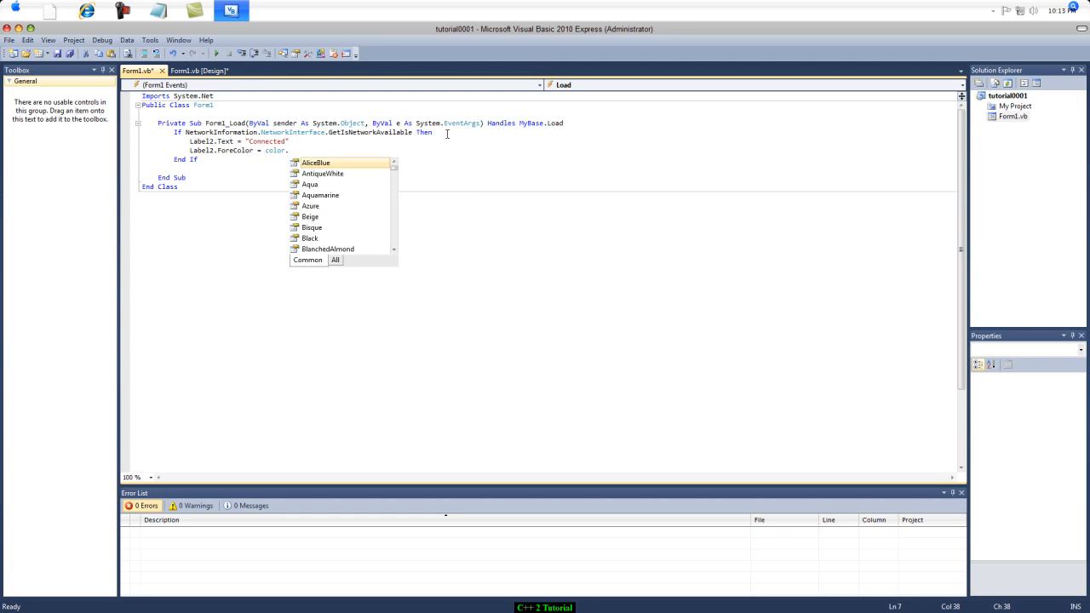
{"action": "type", "text": "green"}
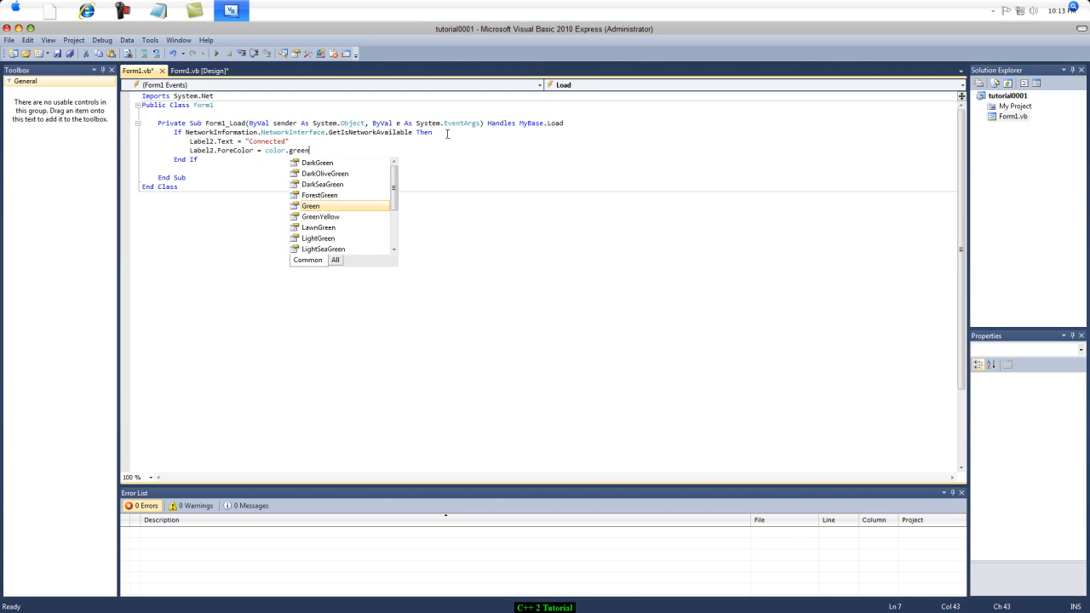
{"action": "key", "text": "Return"}
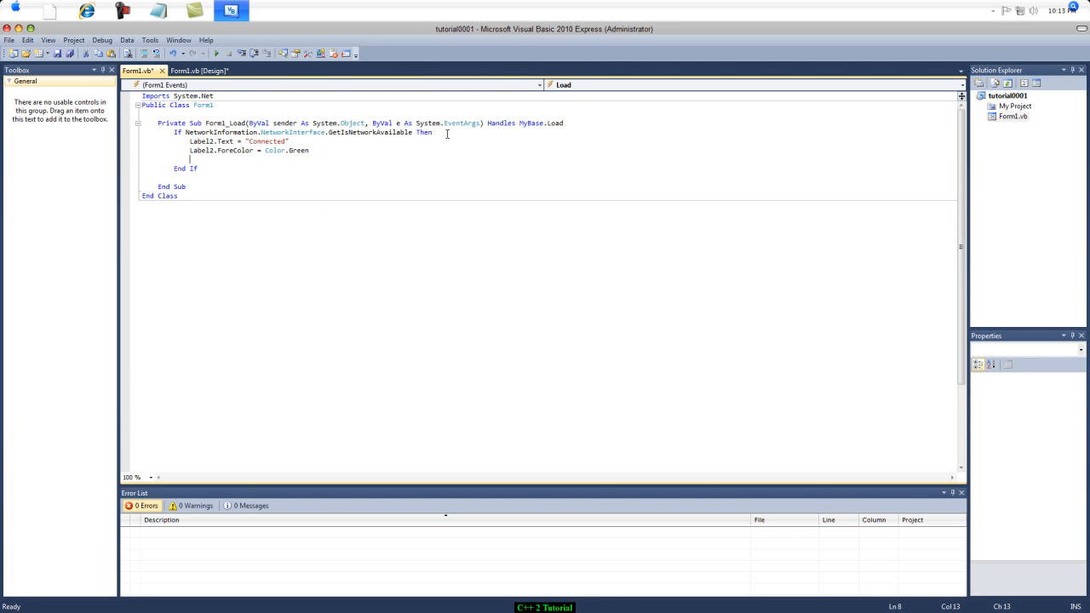
{"action": "type", "text": "Else : l"}
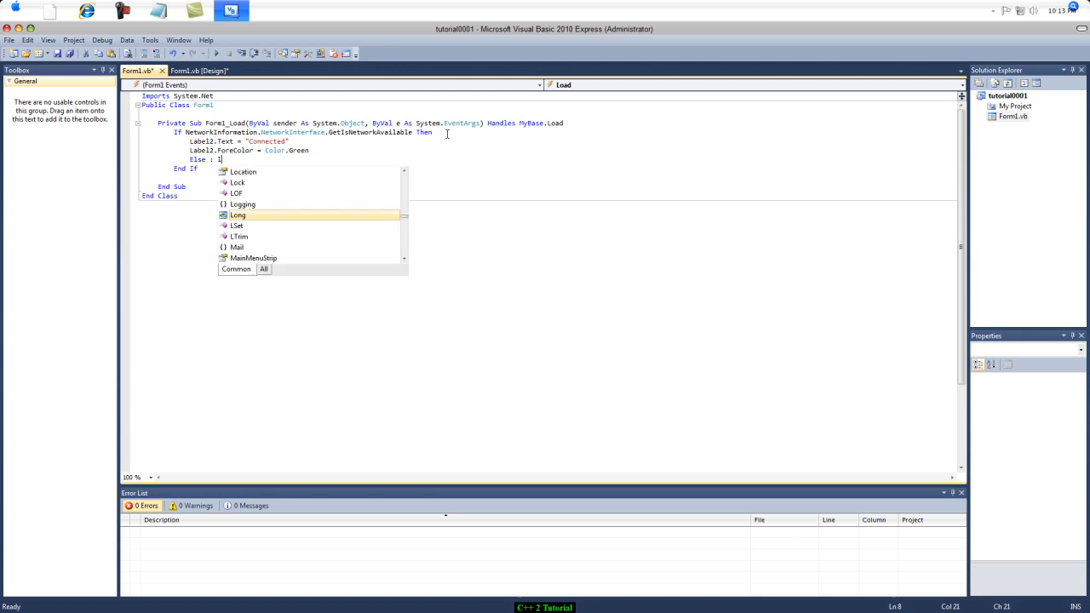
{"action": "type", "text": "abel"}
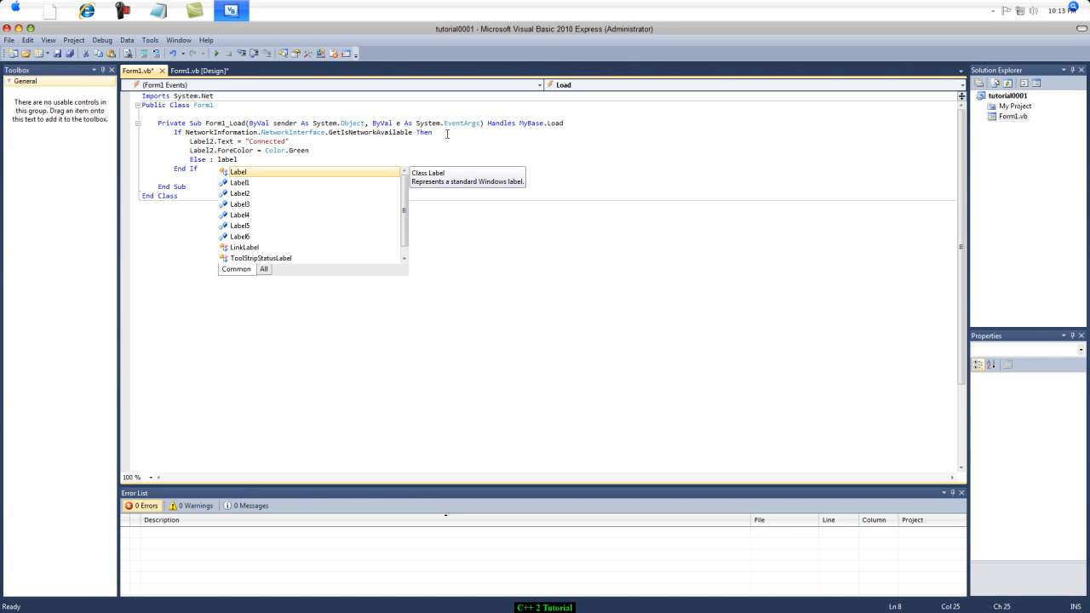
{"action": "type", "text": " 2.Text "}
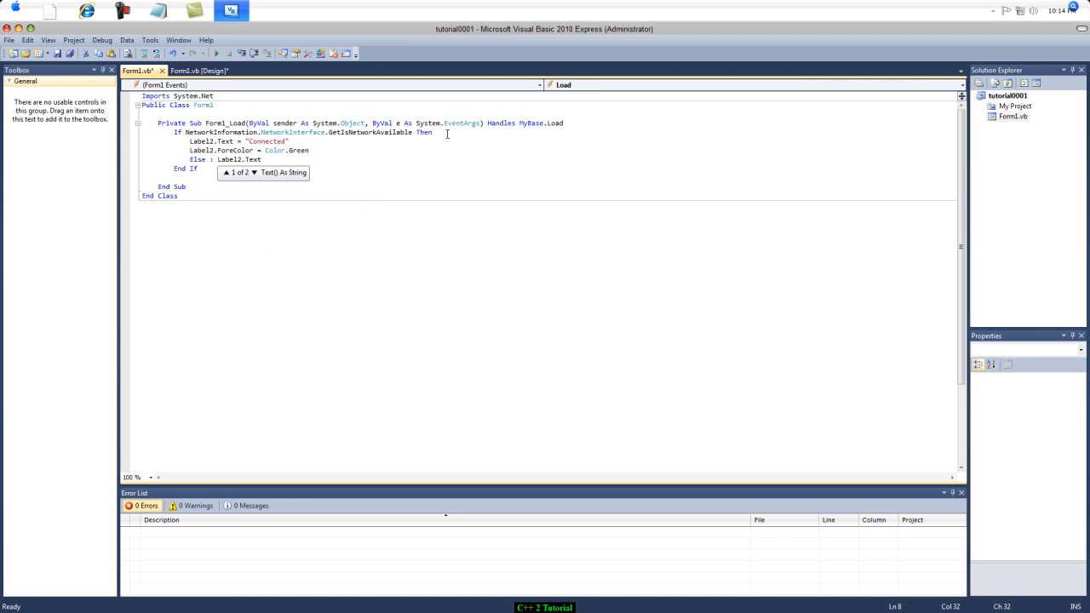
{"action": "type", "text": "= \"Dis"}
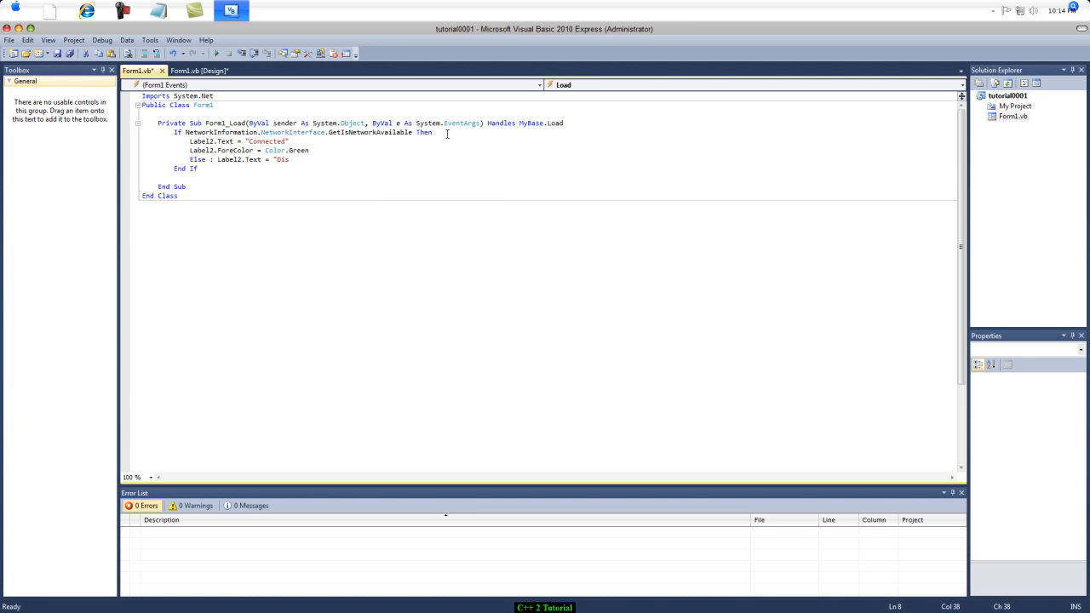
{"action": "type", "text": "connected\""}
{"action": "key", "text": "Return"}
{"action": "type", "text": "Label2.forecolor"}
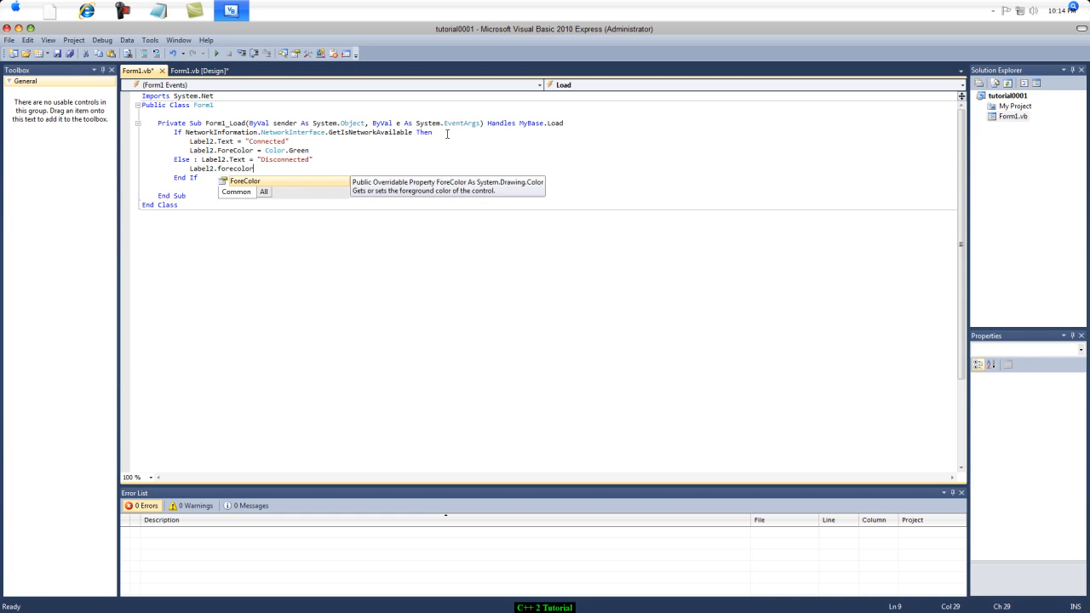
{"action": "type", "text": " = color.red"}
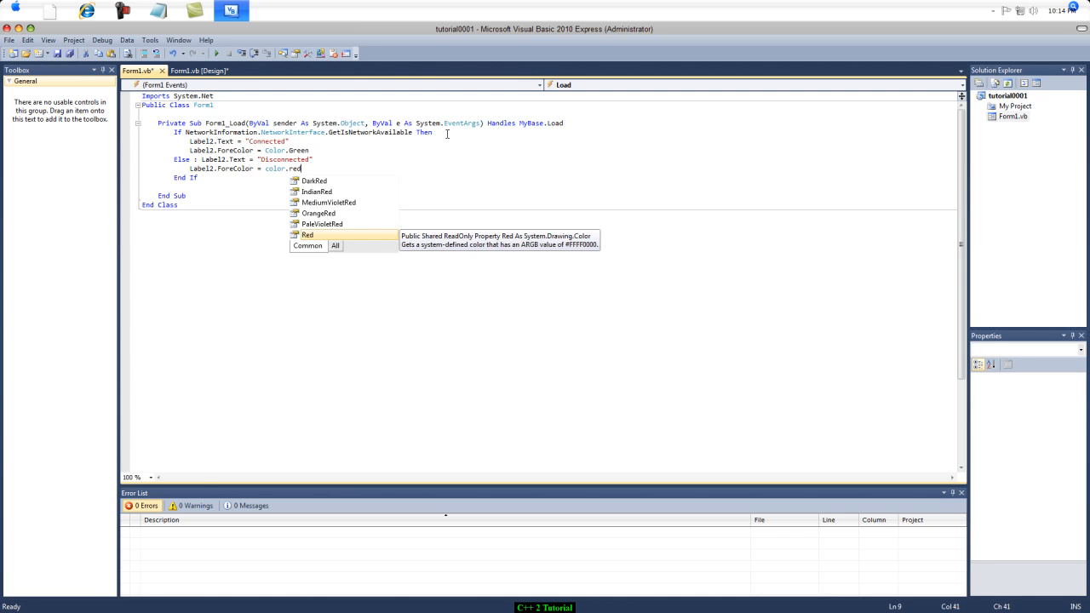
{"action": "key", "text": "Tab"}
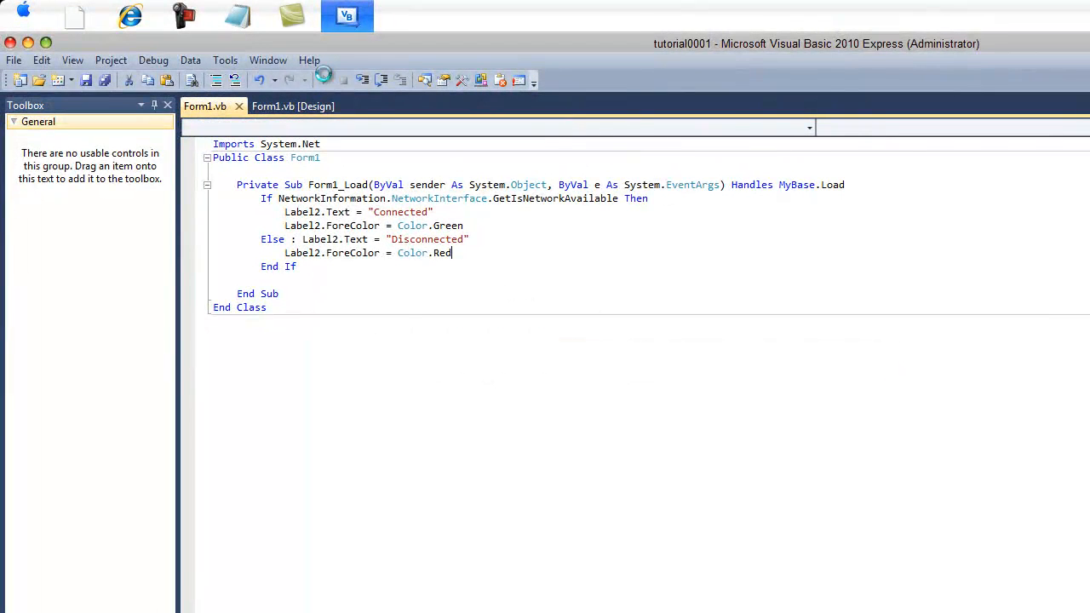
{"action": "left_click_drag", "start_coordinate": [196, 80], "coordinate": [353, 146]}
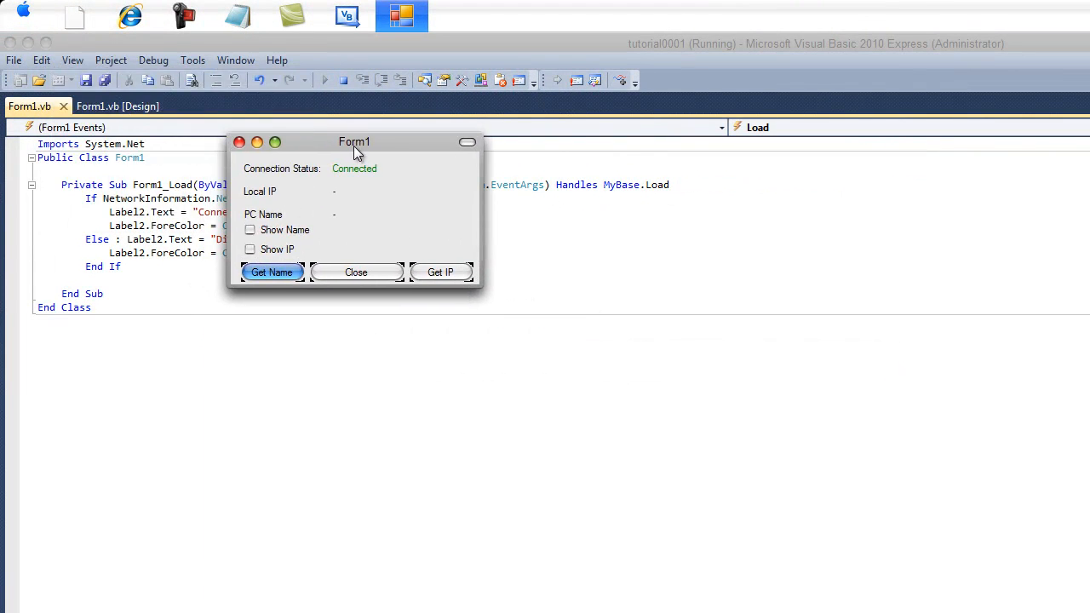
{"action": "left_click", "coordinate": [346, 274]}
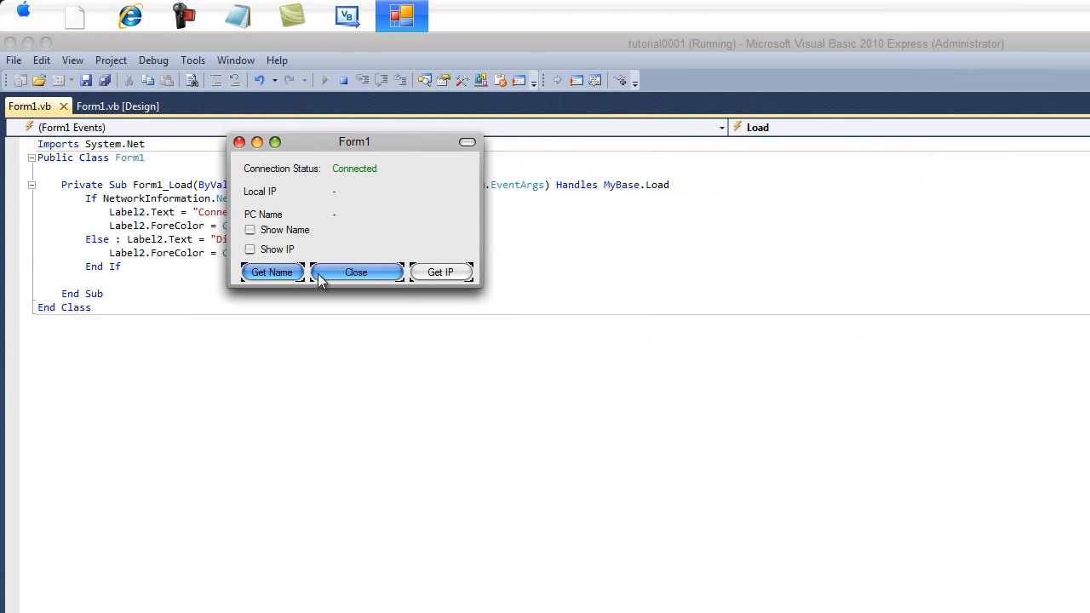
{"action": "left_click_drag", "start_coordinate": [346, 141], "coordinate": [389, 170]}
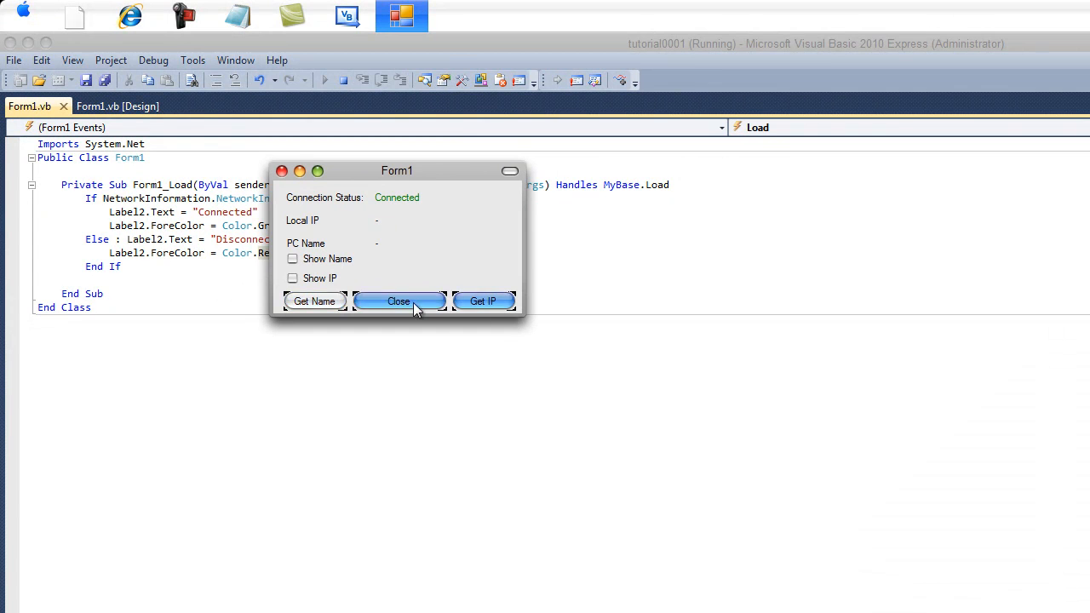
{"action": "left_click", "coordinate": [294, 261]}
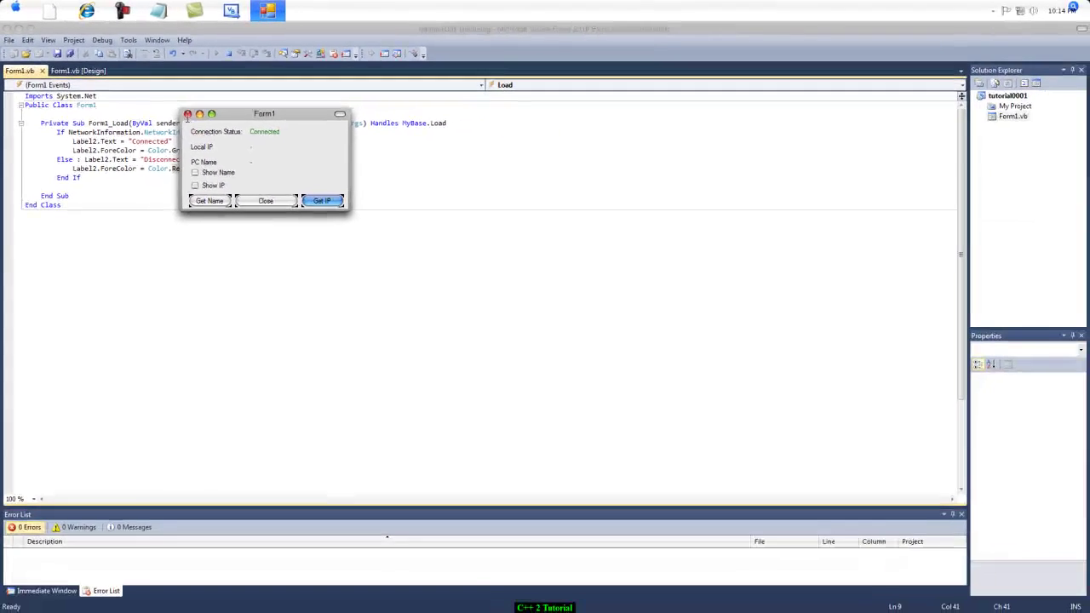
Return to the Form1 designer and bring up the Choose Toolbox Items dialog
{"action": "left_click", "coordinate": [227, 140]}
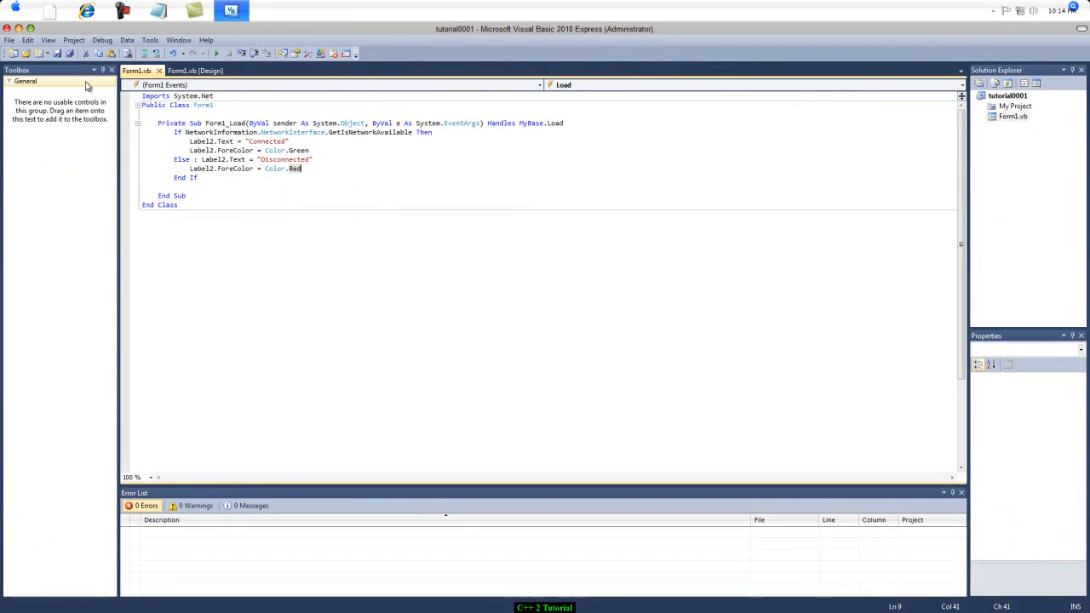
{"action": "left_click", "coordinate": [182, 75]}
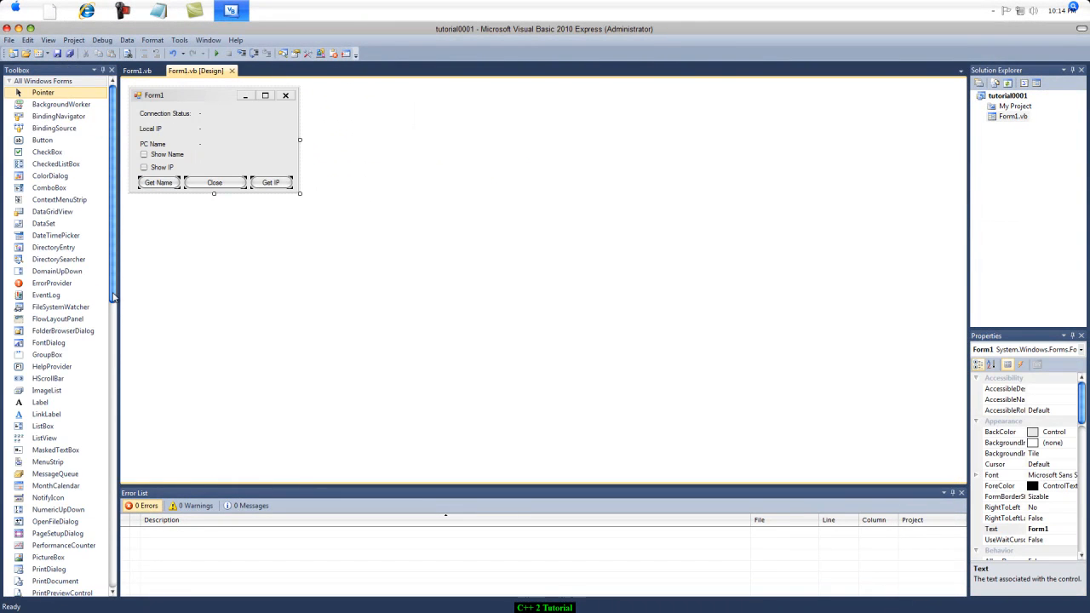
{"action": "left_click_drag", "start_coordinate": [111, 315], "coordinate": [103, 497]}
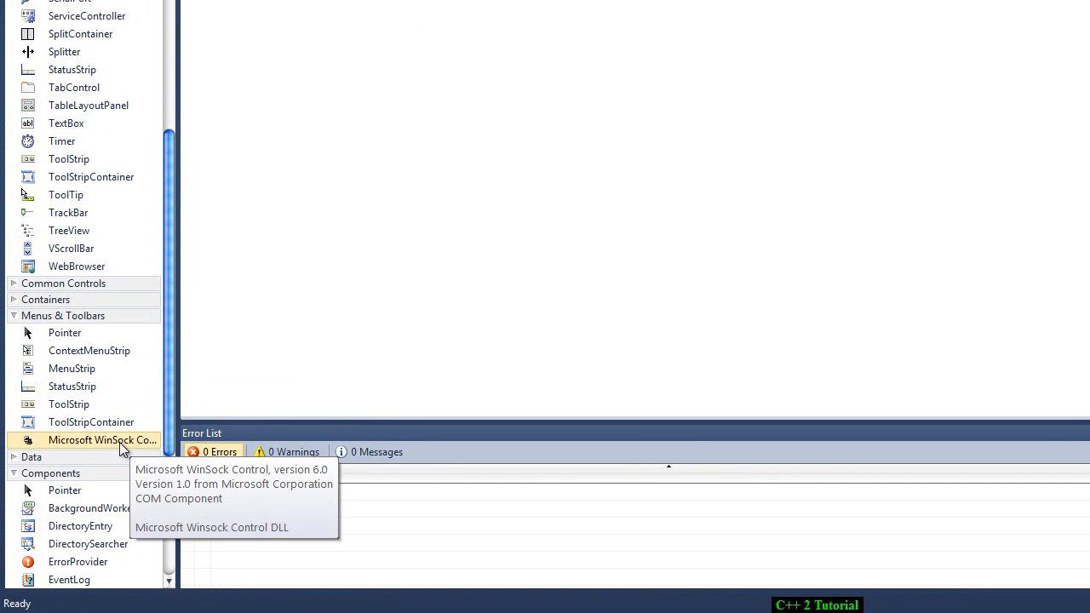
{"action": "left_click_drag", "start_coordinate": [168, 415], "coordinate": [165, 545]}
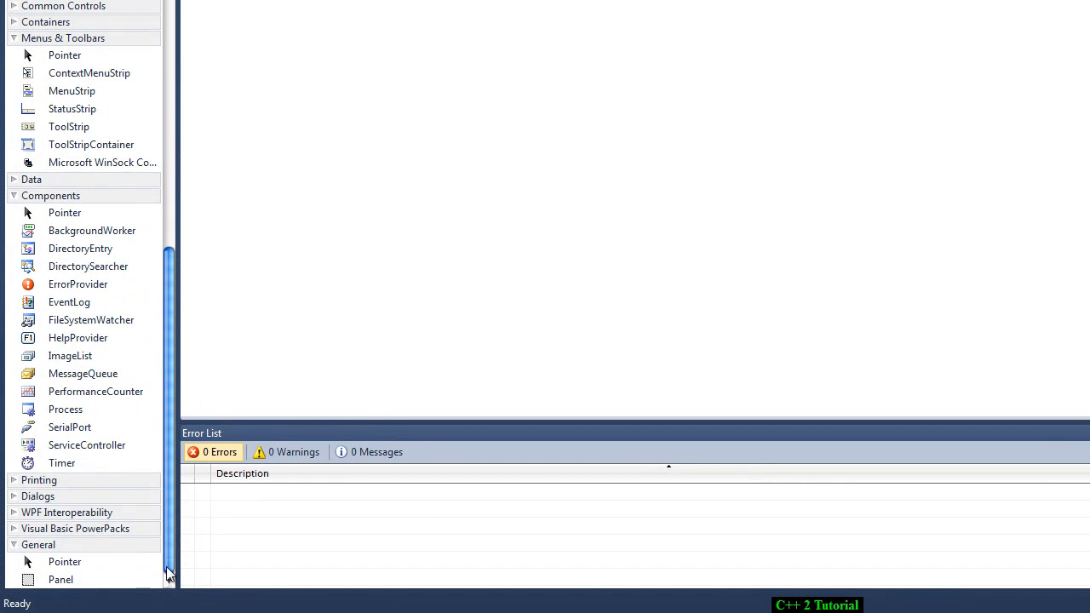
{"action": "right_click", "coordinate": [50, 492]}
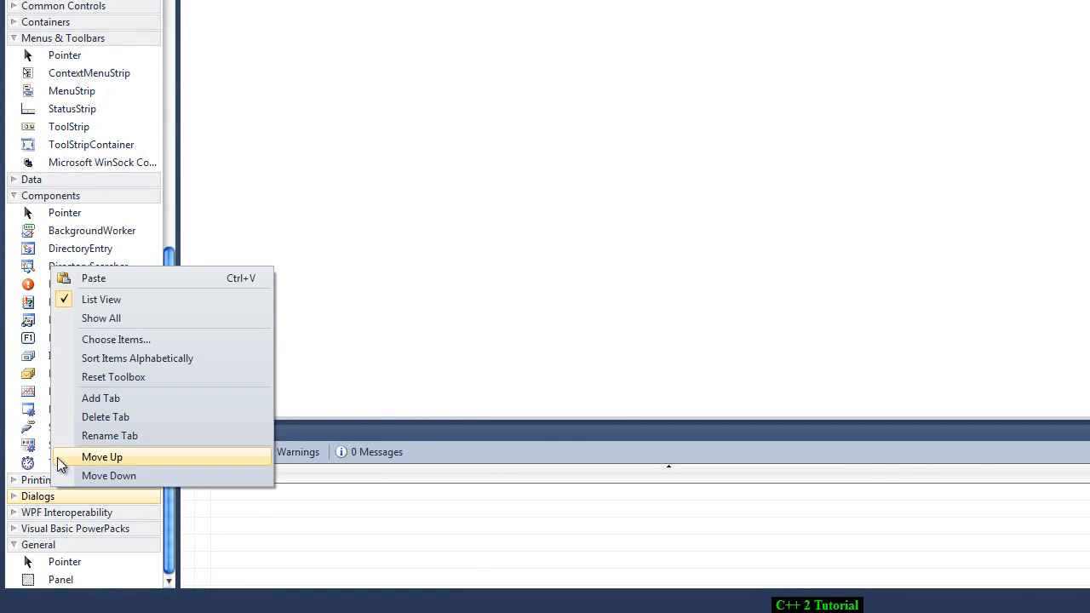
{"action": "left_click", "coordinate": [139, 341]}
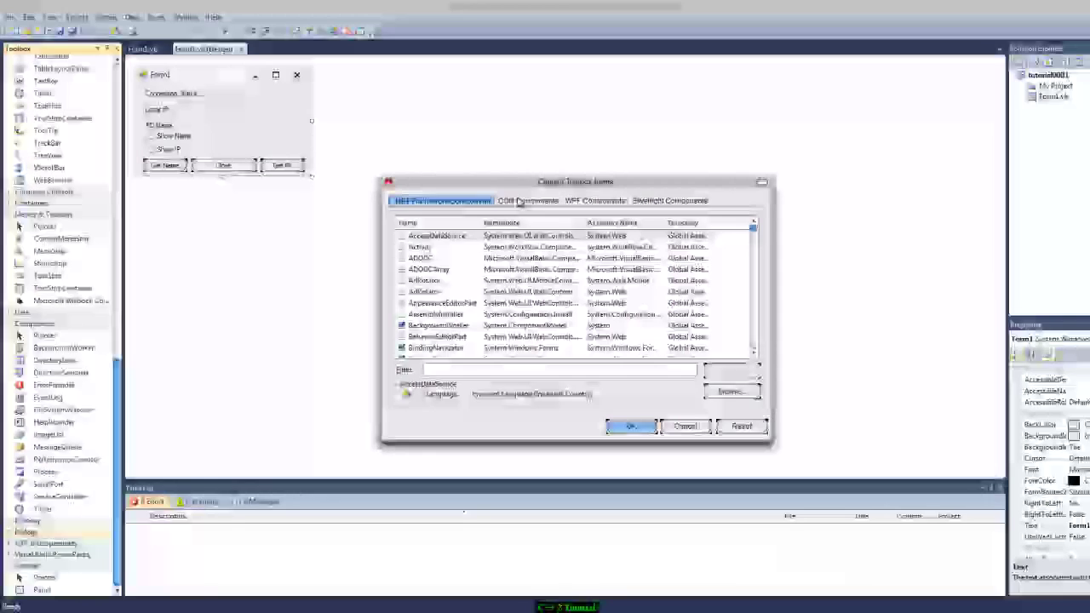
Tick Microsoft WinSock Control under COM Components and add it to the toolbox
{"action": "left_click", "coordinate": [519, 201]}
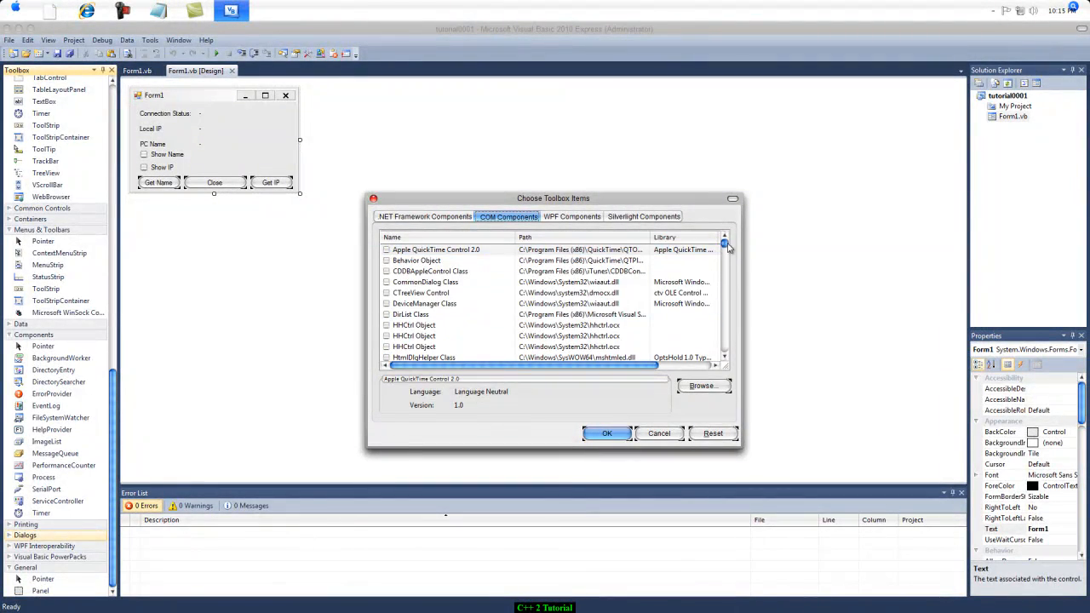
{"action": "mouse_move", "coordinate": [725, 244]}
{"action": "left_mouse_down"}
{"action": "mouse_move", "coordinate": [728, 270]}
{"action": "mouse_move", "coordinate": [730, 259]}
{"action": "left_mouse_up"}
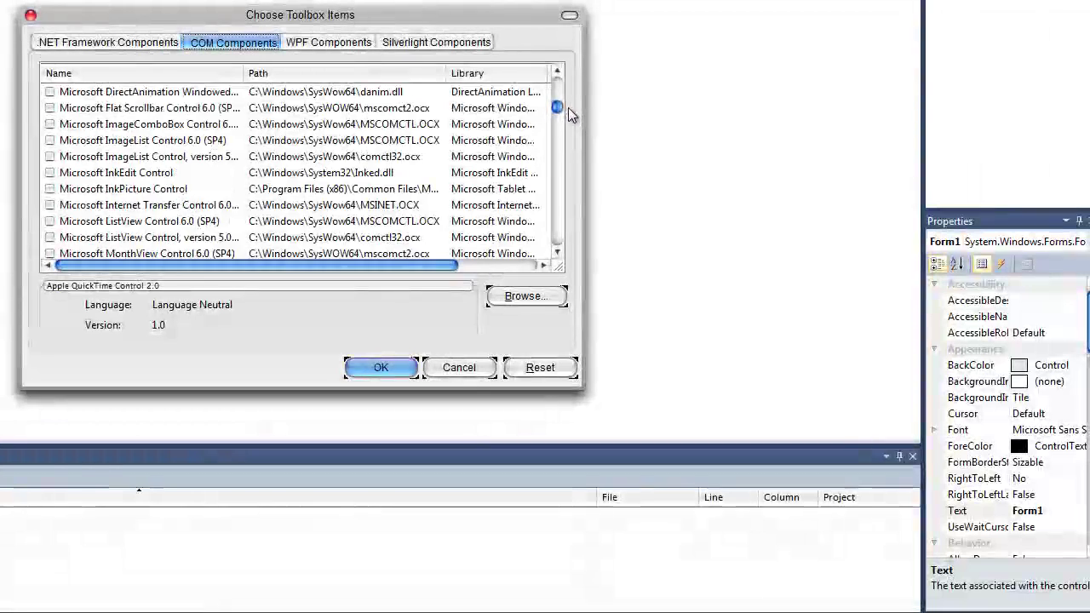
{"action": "left_click_drag", "start_coordinate": [568, 108], "coordinate": [570, 161]}
{"action": "left_click", "coordinate": [145, 145]}
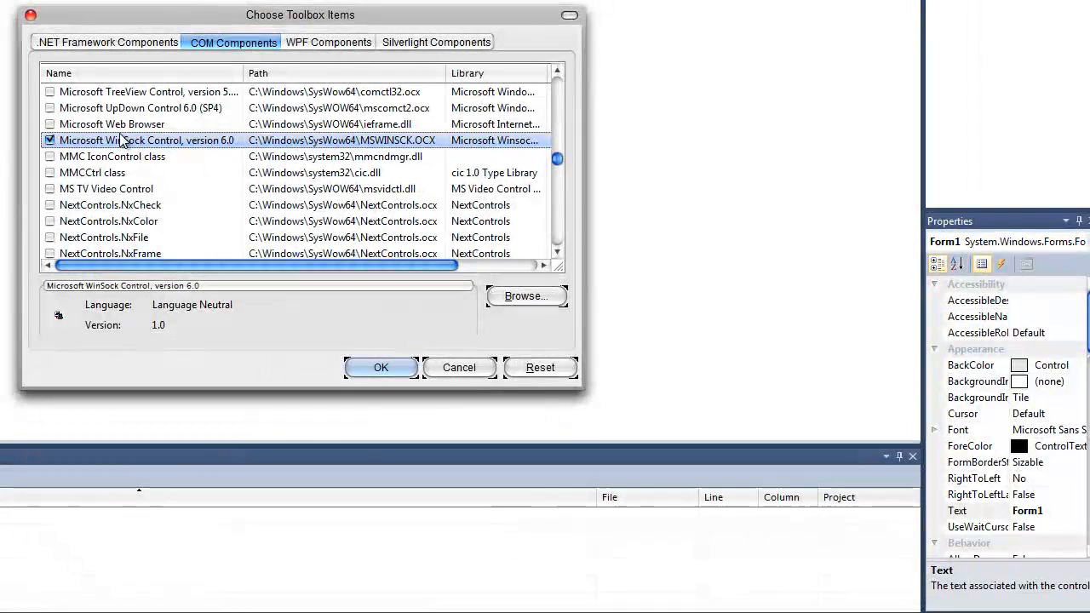
{"action": "mouse_move", "coordinate": [558, 160]}
{"action": "left_mouse_down"}
{"action": "mouse_move", "coordinate": [562, 169]}
{"action": "mouse_move", "coordinate": [562, 160]}
{"action": "left_mouse_up"}
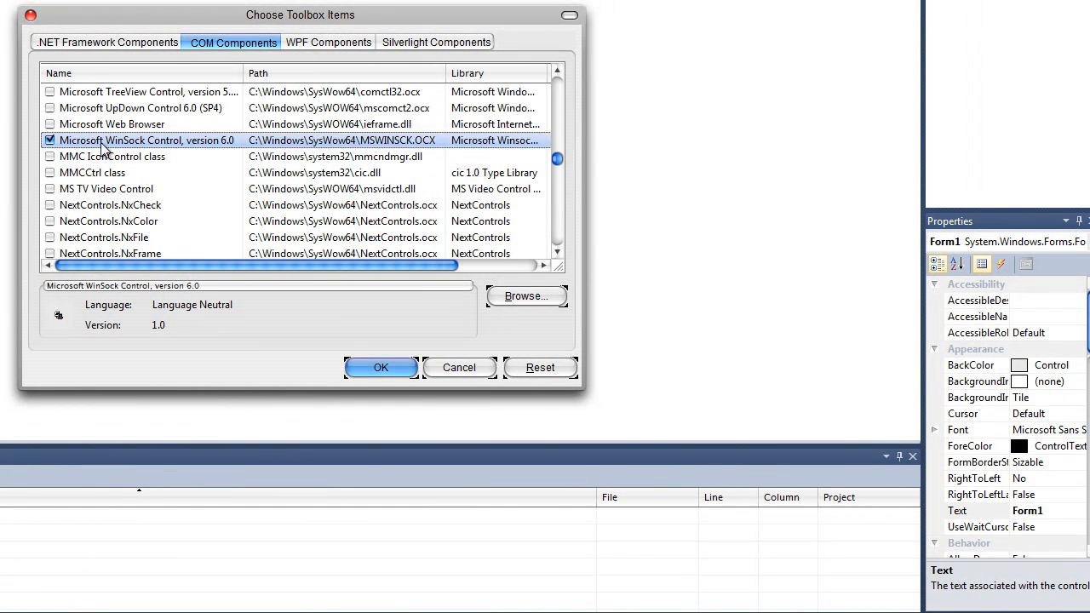
{"action": "left_click", "coordinate": [88, 143]}
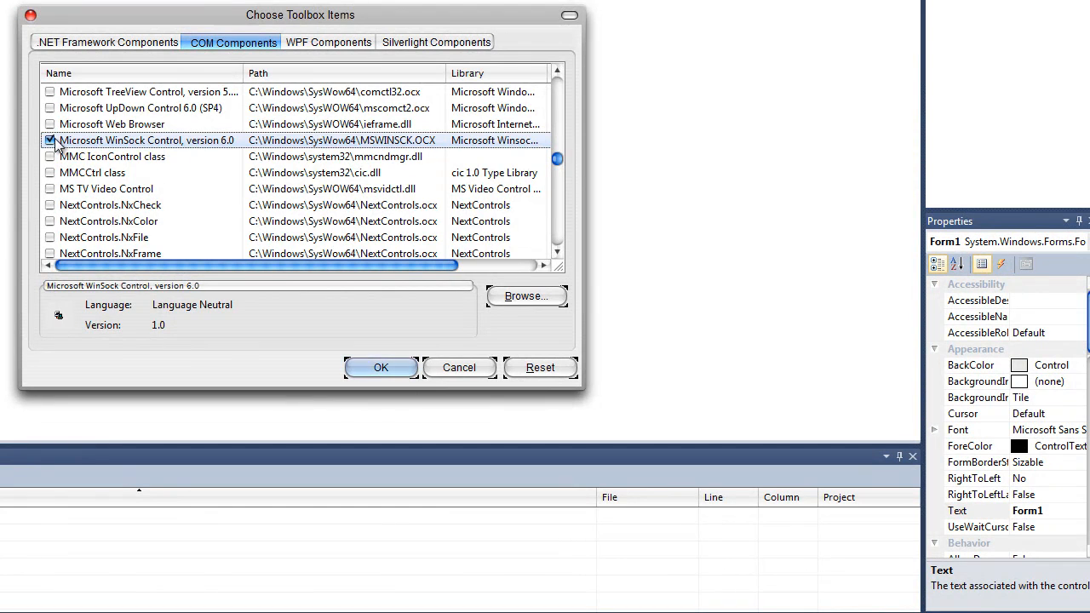
{"action": "left_click", "coordinate": [381, 367]}
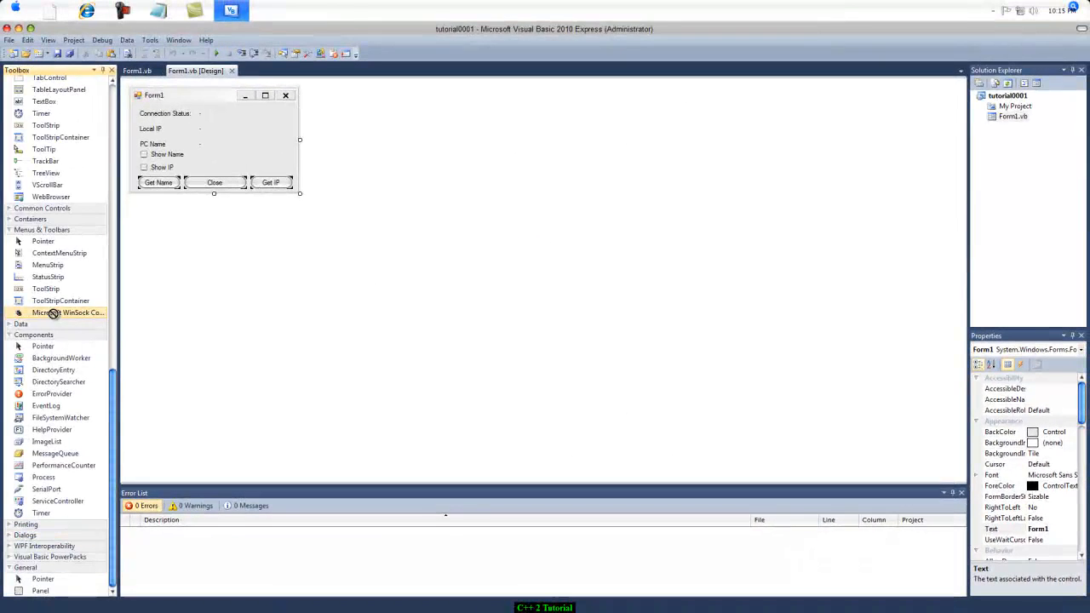
Place a WinSock control on Form1 and move it to the top-right corner
{"action": "left_click", "coordinate": [282, 120]}
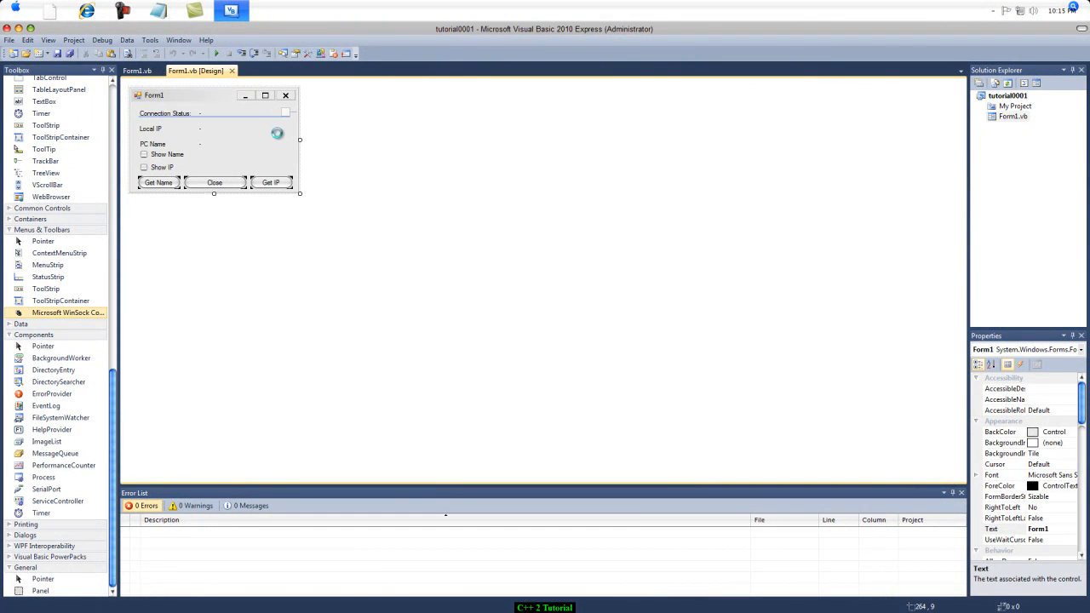
{"action": "left_click", "coordinate": [271, 138]}
{"action": "left_click_drag", "start_coordinate": [255, 111], "coordinate": [288, 119]}
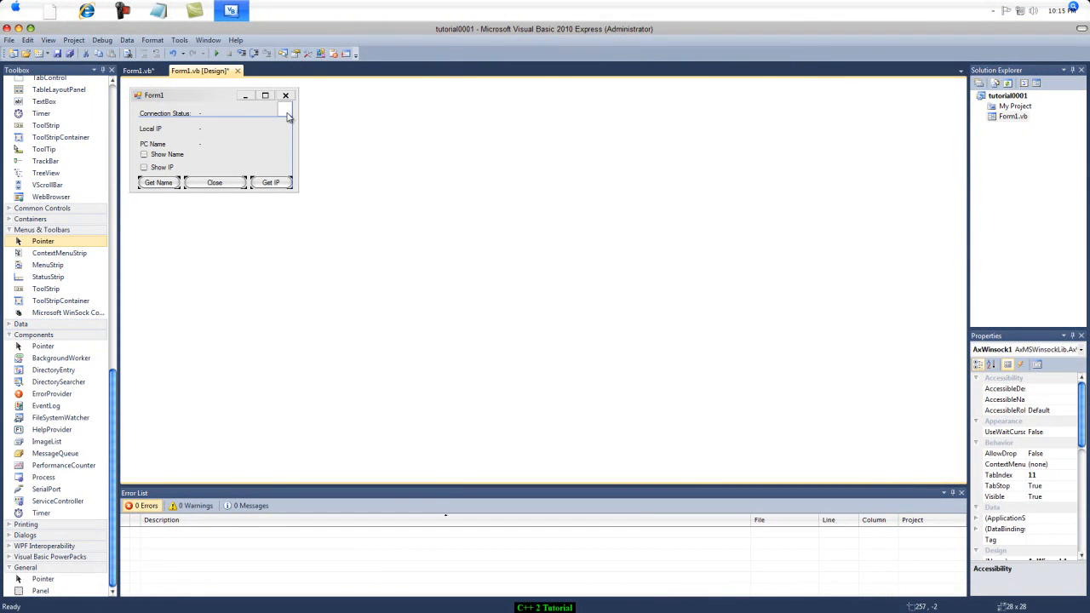
{"action": "left_click", "coordinate": [275, 132]}
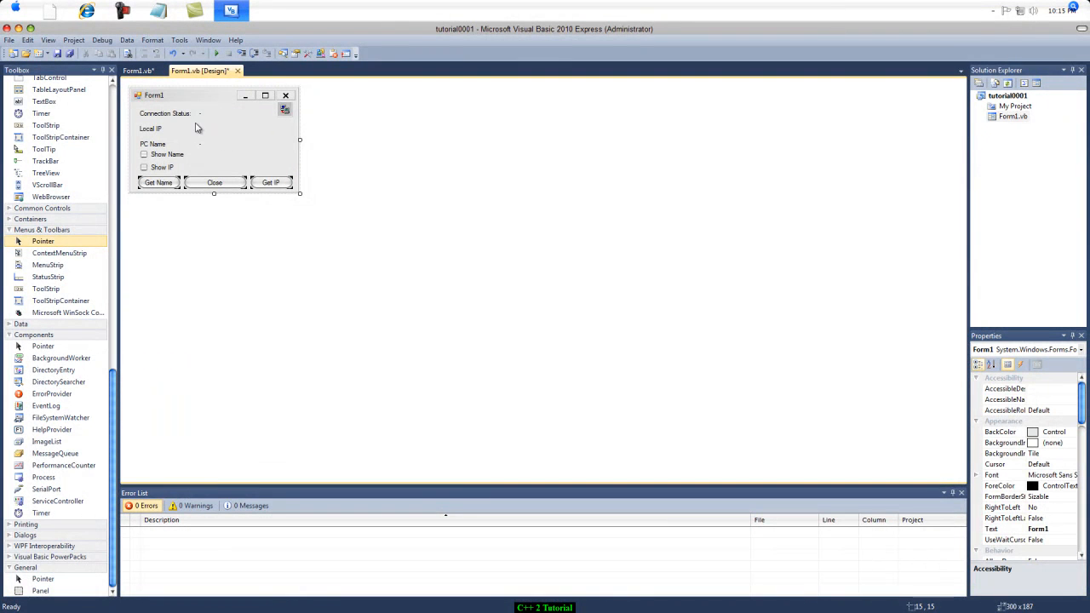
Select the dash label, Close and Get IP buttons in turn to review them
{"action": "left_click", "coordinate": [199, 128]}
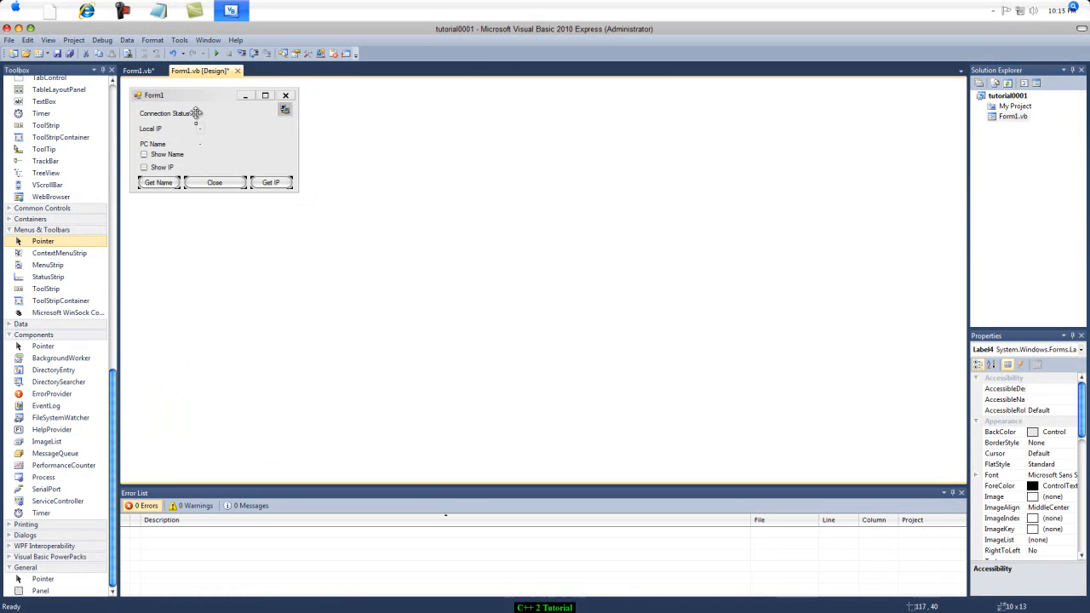
{"action": "left_click", "coordinate": [264, 151]}
{"action": "left_click", "coordinate": [199, 128]}
{"action": "left_click", "coordinate": [228, 181]}
{"action": "left_click", "coordinate": [284, 184]}
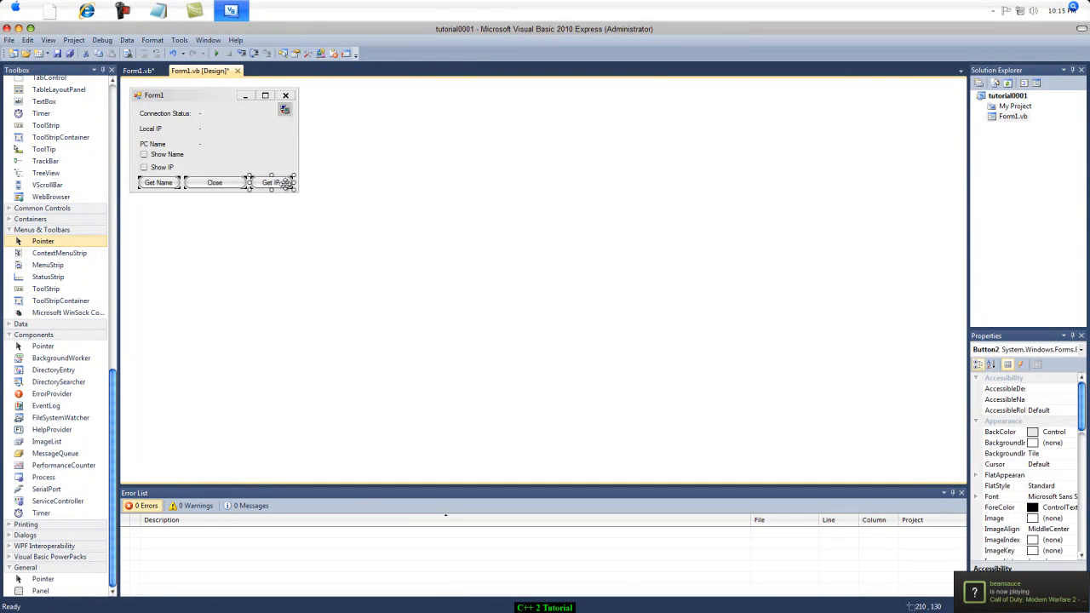
In Button2_Click set Label4.Text = AxWinsock1.LocalIP and Label4.ForeColor = Color.Green
{"action": "double_click", "coordinate": [283, 183]}
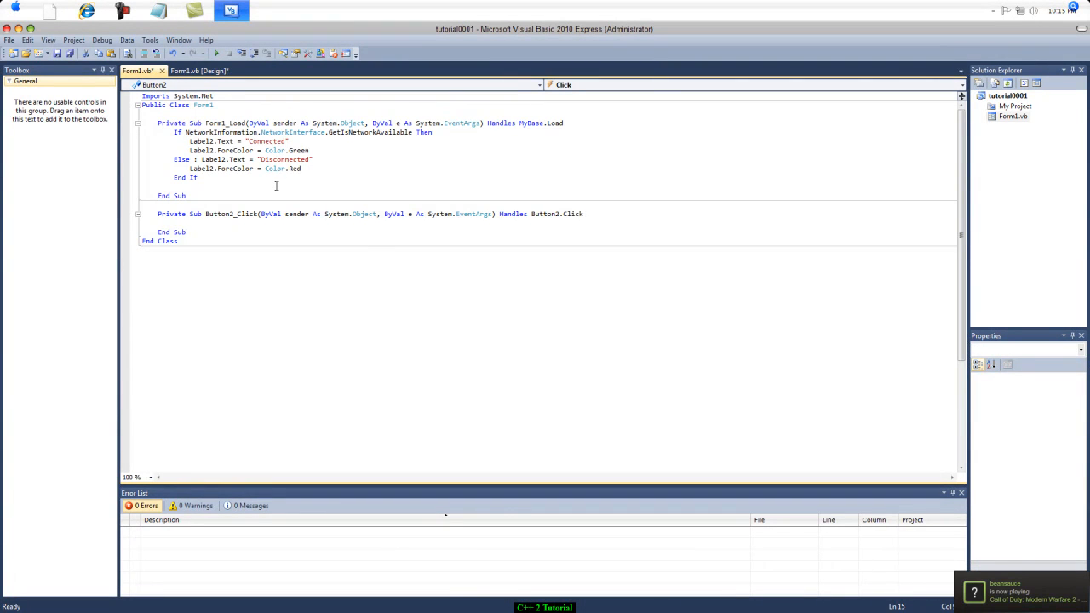
{"action": "type", "text": "abel4.ForeCo"}
{"action": "key", "text": "BackSpace"}
{"action": "key", "text": "BackSpace"}
{"action": "key", "text": "BackSpace"}
{"action": "key", "text": "BackSpace"}
{"action": "key", "text": "BackSpace"}
{"action": "key", "text": "BackSpace"}
{"action": "key", "text": "BackSpace"}
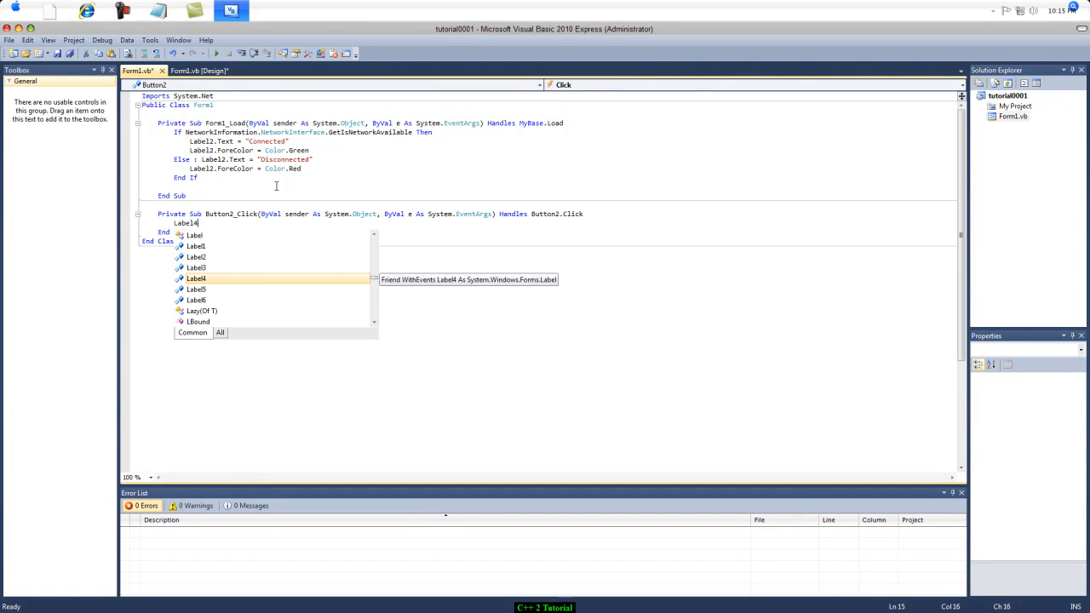
{"action": "type", "text": ".Text = "}
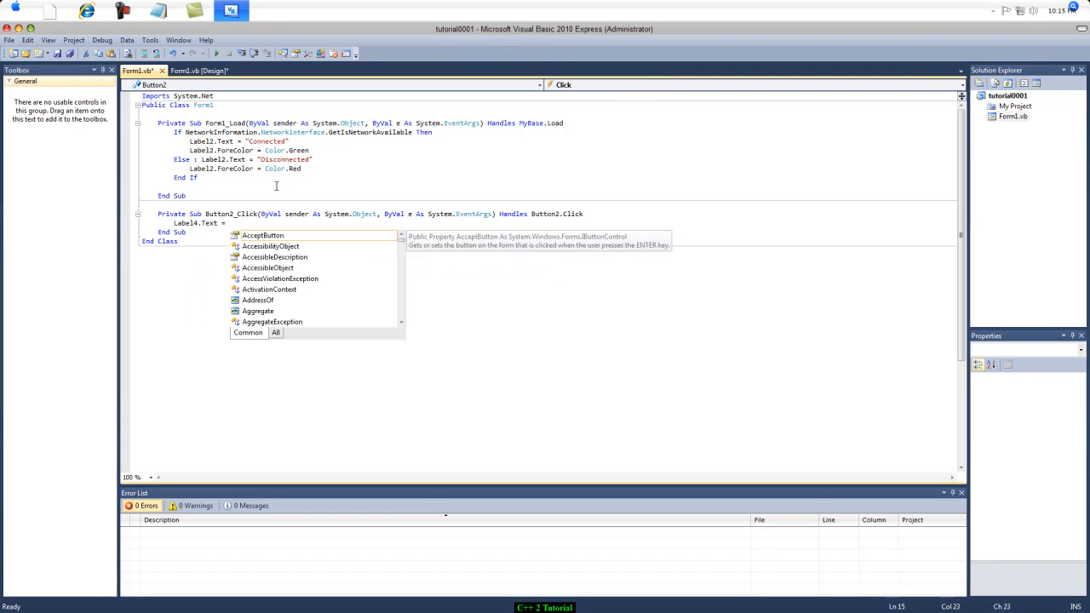
{"action": "type", "text": "axwinsock1"}
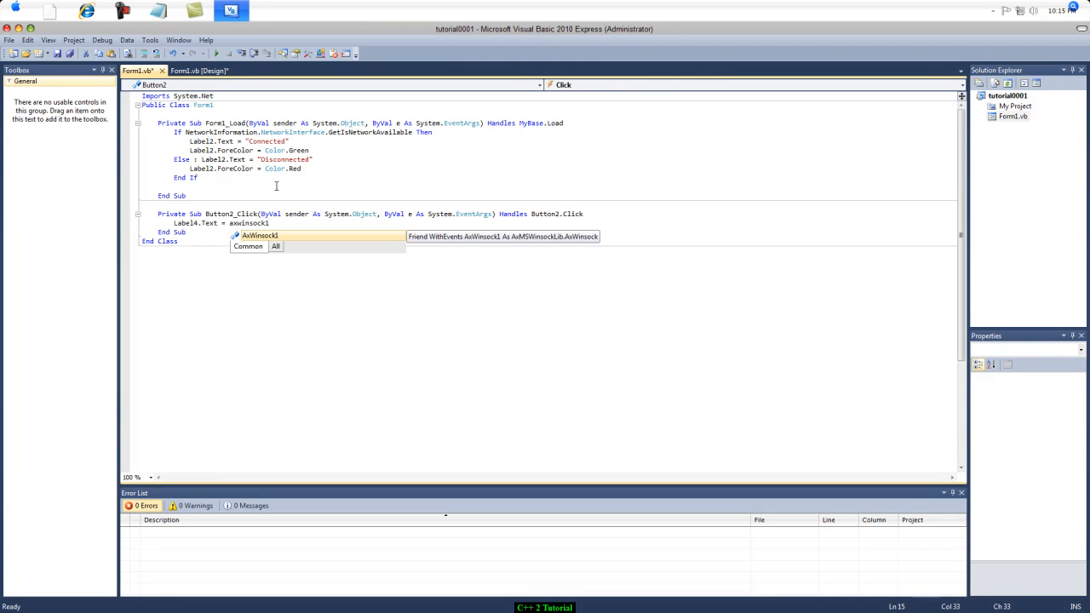
{"action": "type", "text": ".local"}
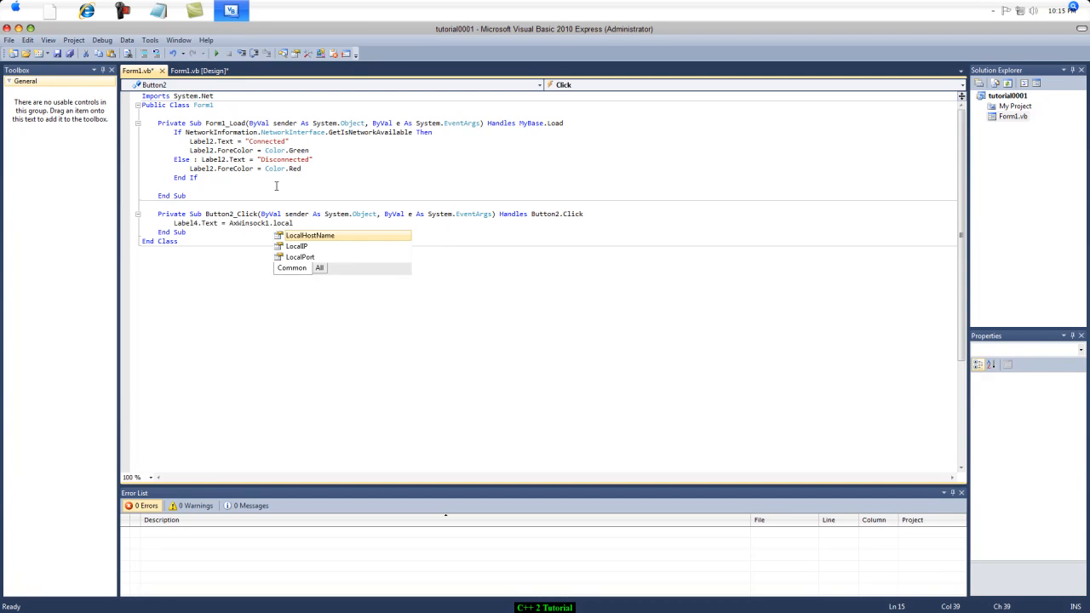
{"action": "type", "text": "ip"}
{"action": "key", "text": "Return"}
{"action": "type", "text": "lave"}
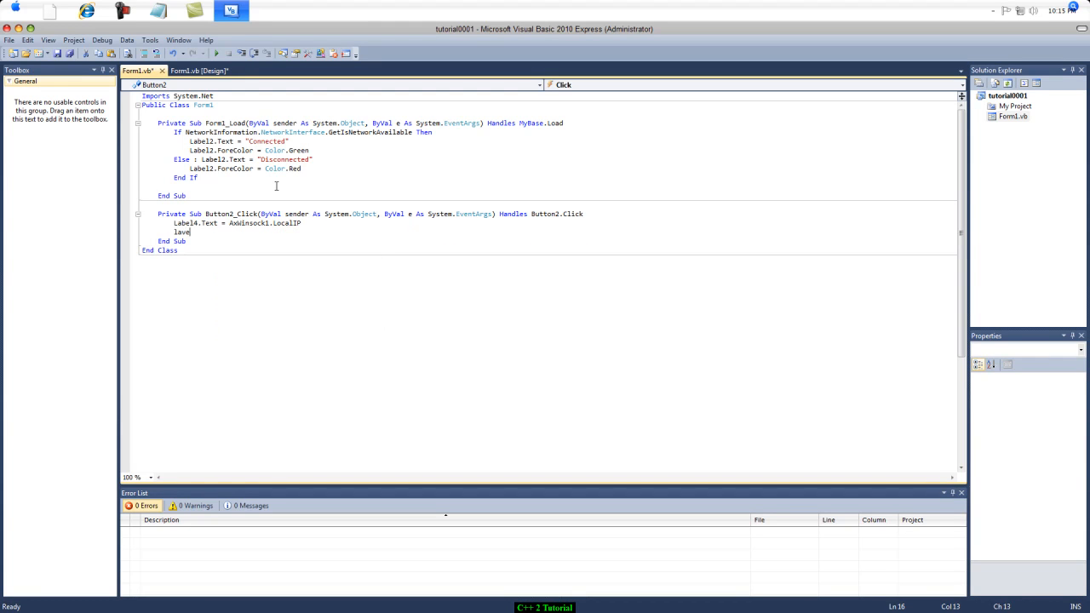
{"action": "type", "text": "lab"}
{"action": "type", "text": "4.fore "}
{"action": "type", "text": "= "}
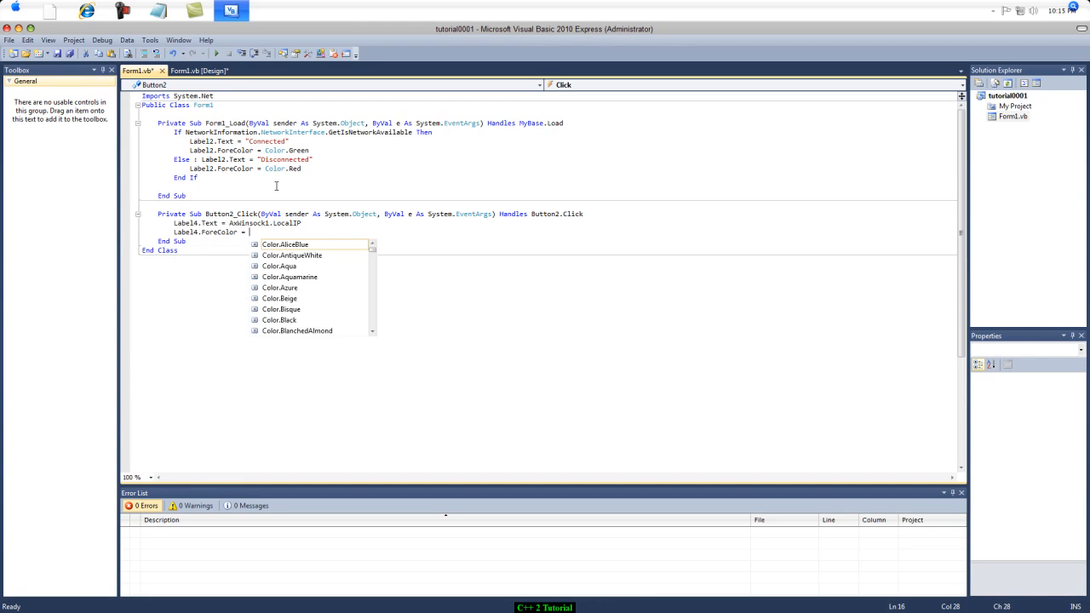
{"action": "type", "text": "colo"}
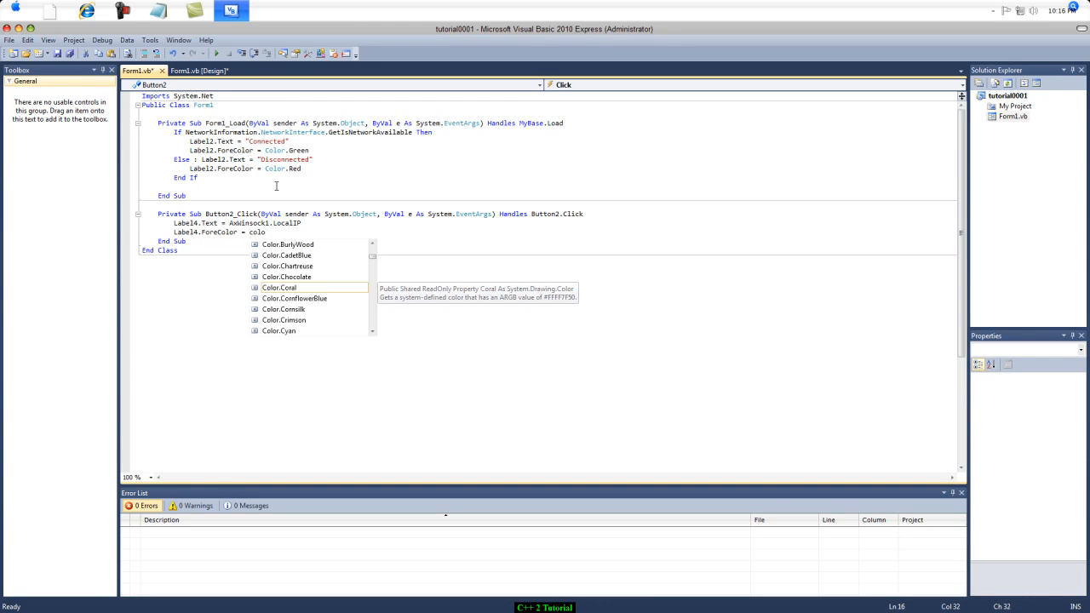
{"action": "type", "text": ".green"}
{"action": "key", "text": "Return"}
{"action": "key", "text": "BackSpace"}
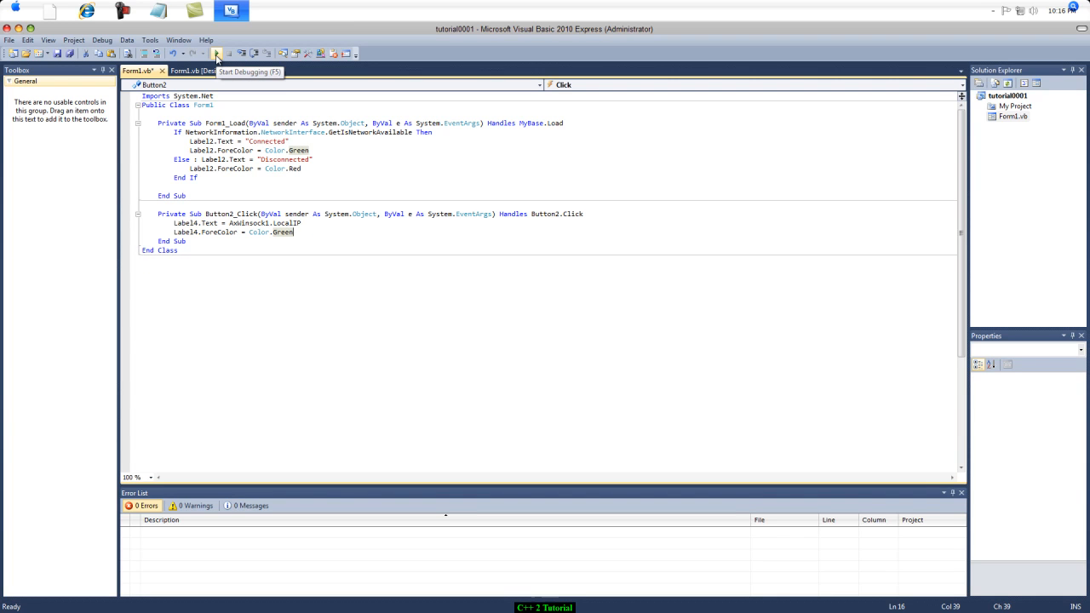
{"action": "left_click", "coordinate": [217, 54]}
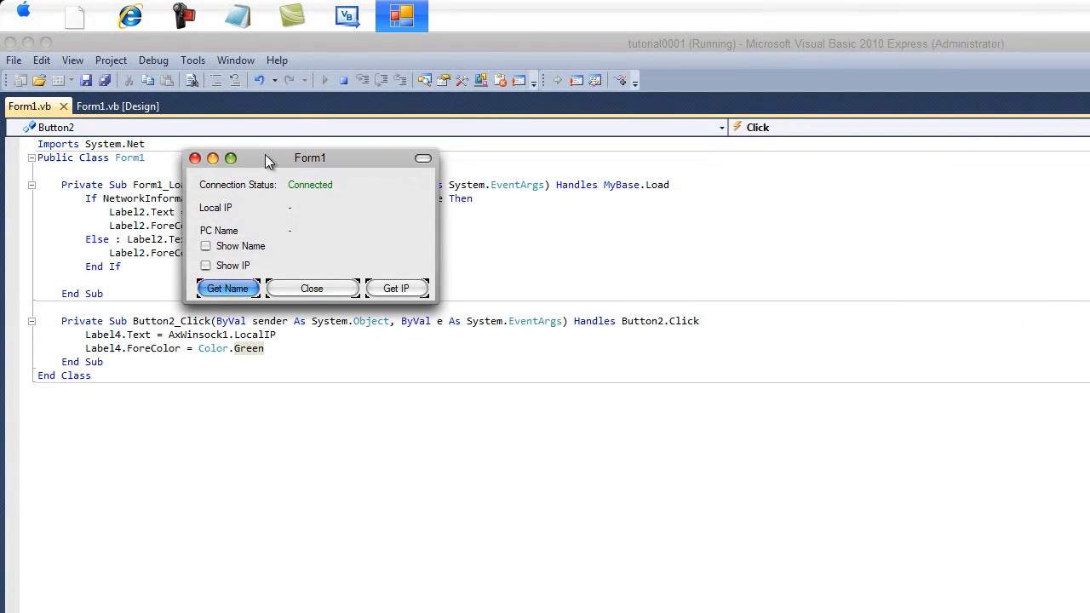
{"action": "left_click", "coordinate": [394, 290]}
{"action": "left_click", "coordinate": [195, 162]}
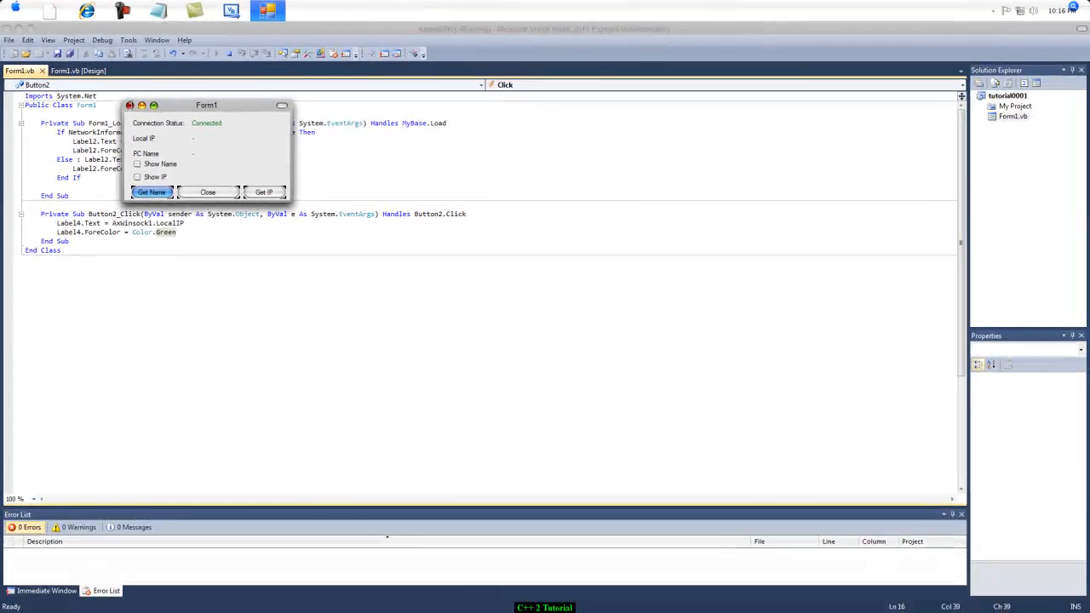
Add If CheckBox1.Checked = False Then setting Label4 to "Unknown" in Color.Red
{"action": "key", "text": "Return"}
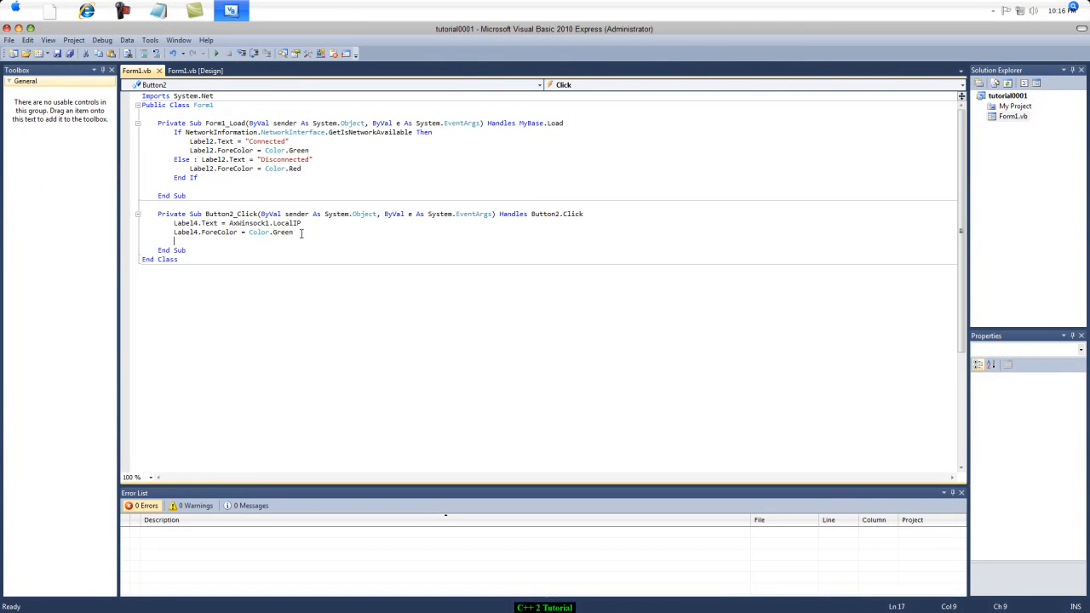
{"action": "type", "text": "If checkbo"}
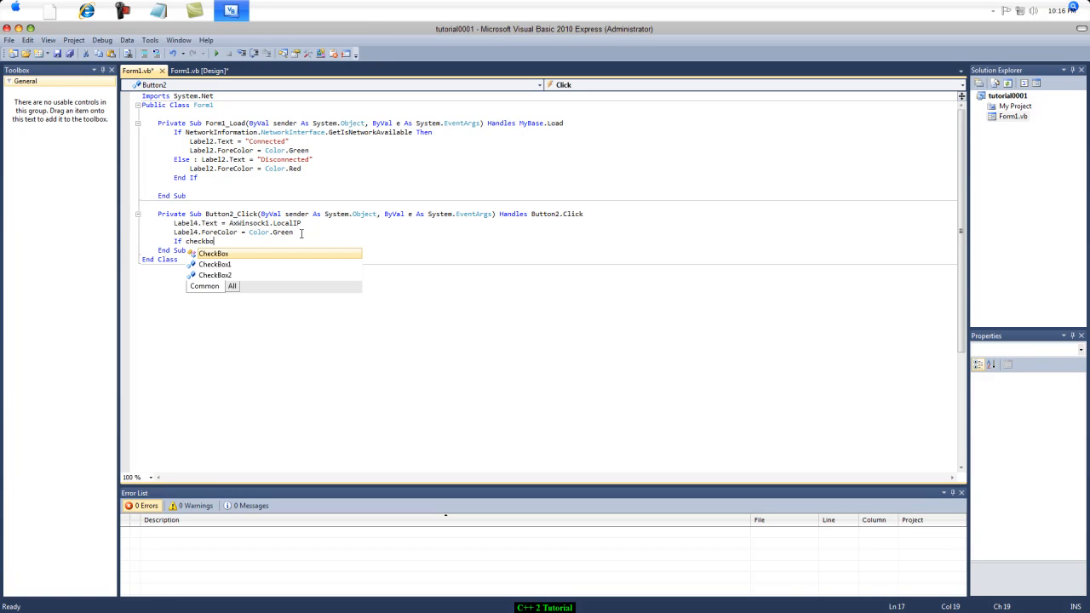
{"action": "type", "text": "1.checked ="}
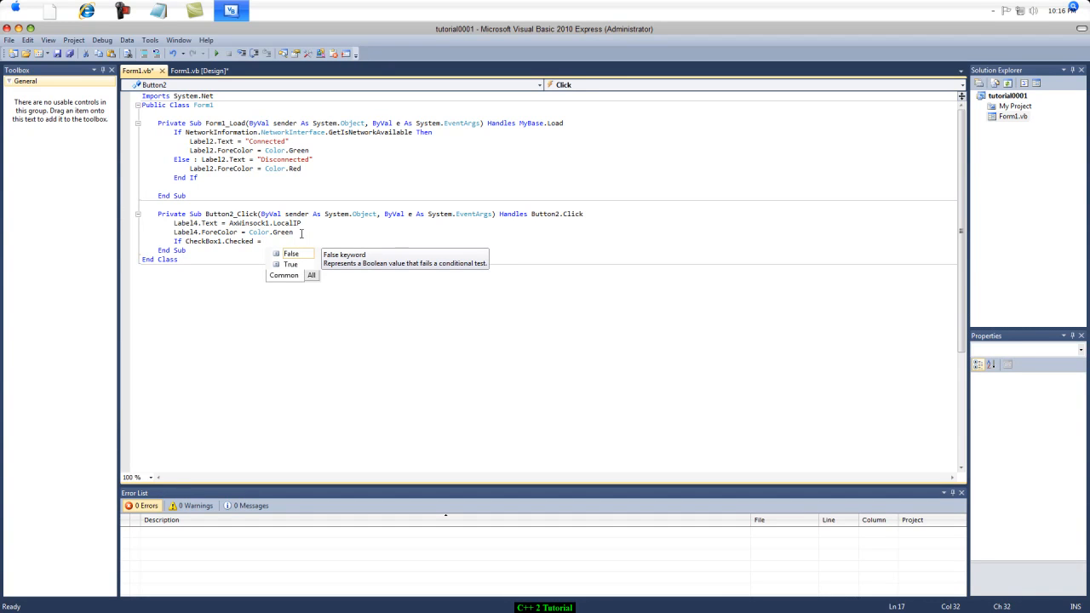
{"action": "type", "text": " fa"}
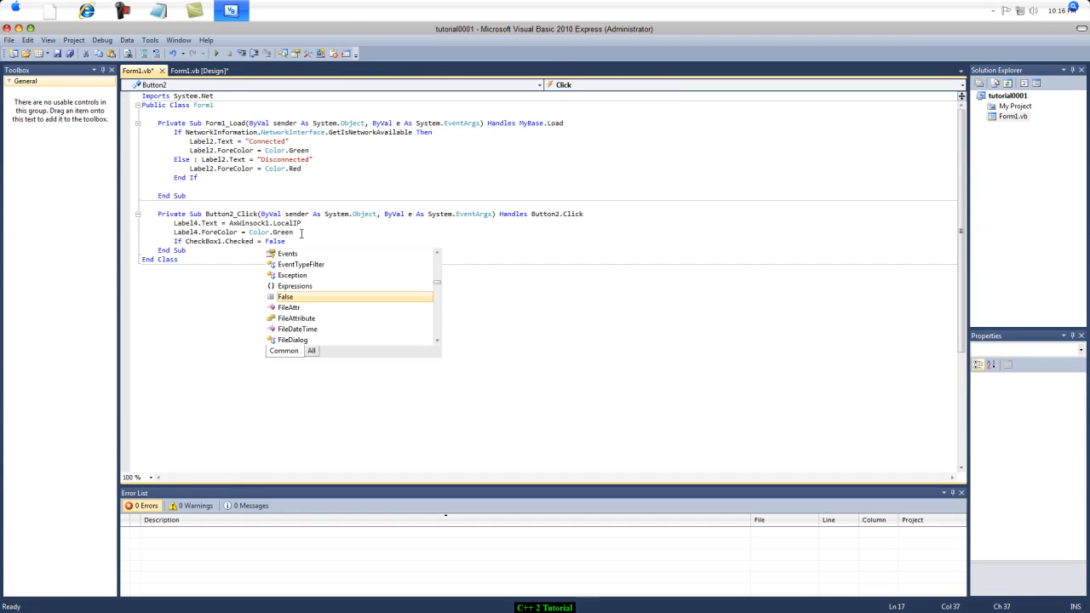
{"action": "key", "text": "Escape"}
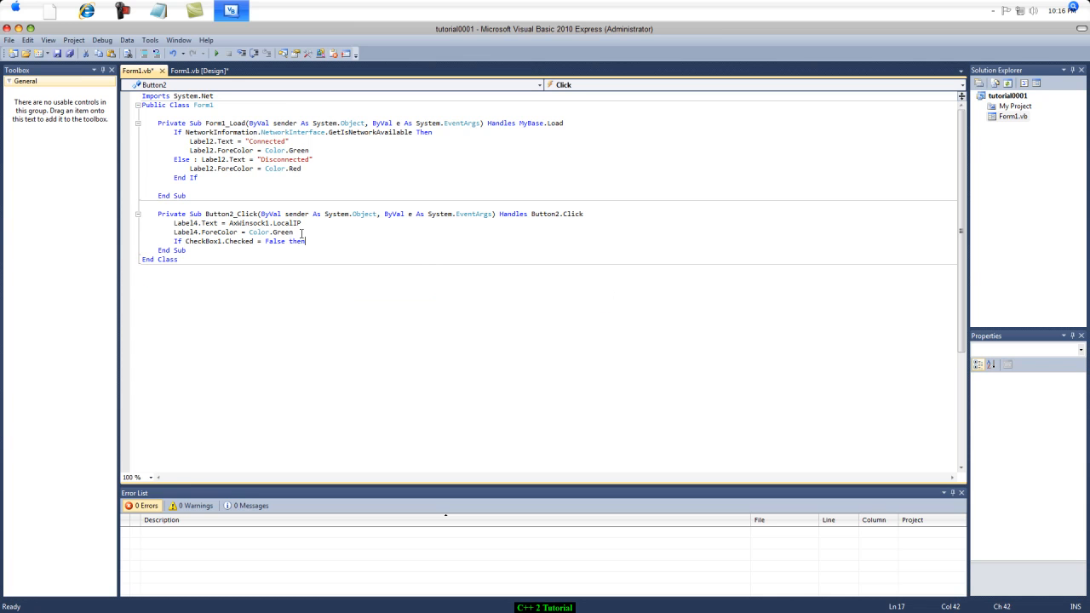
{"action": "type", "text": "en"}
{"action": "key", "text": "Return"}
{"action": "key", "text": "BackSpace"}
{"action": "key", "text": "BackSpace"}
{"action": "type", "text": "bel4.tex"}
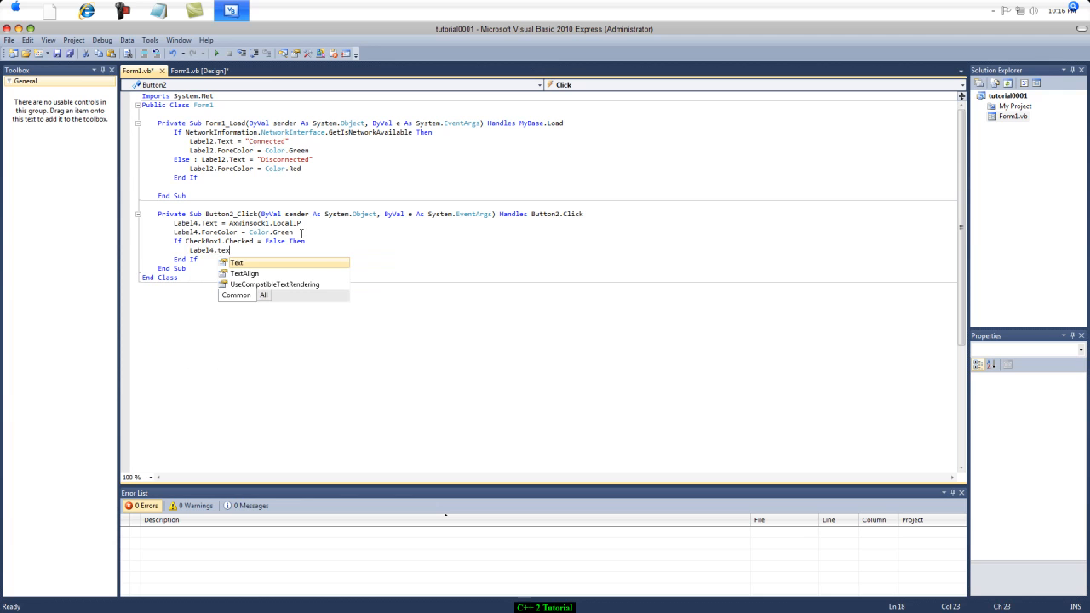
{"action": "type", "text": " = \"Unk"}
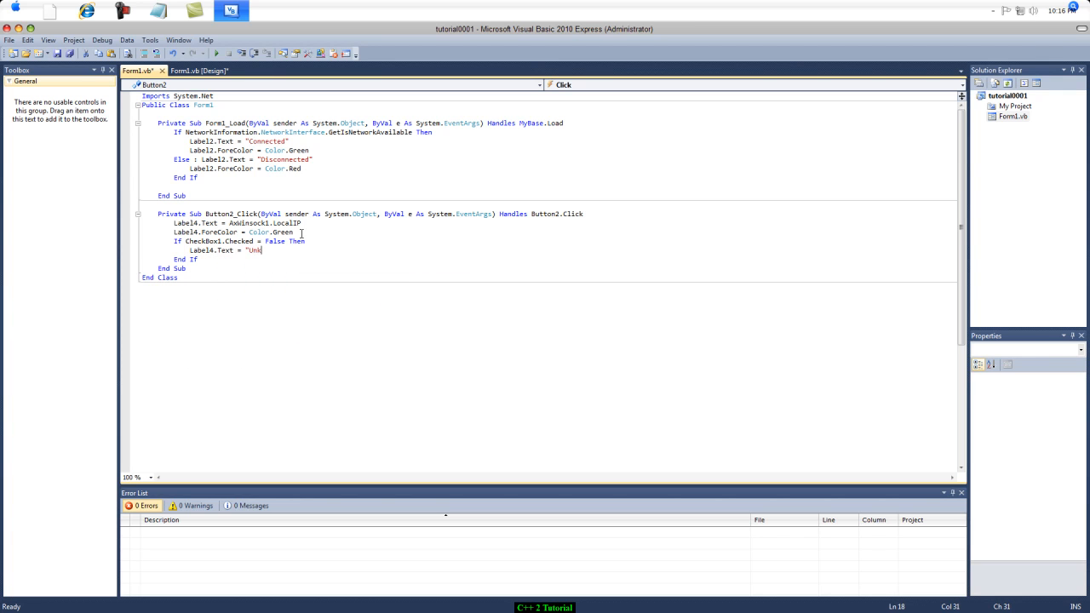
{"action": "type", "text": "\""}
{"action": "key", "text": "Return"}
{"action": "type", "text": "abel4.fore"}
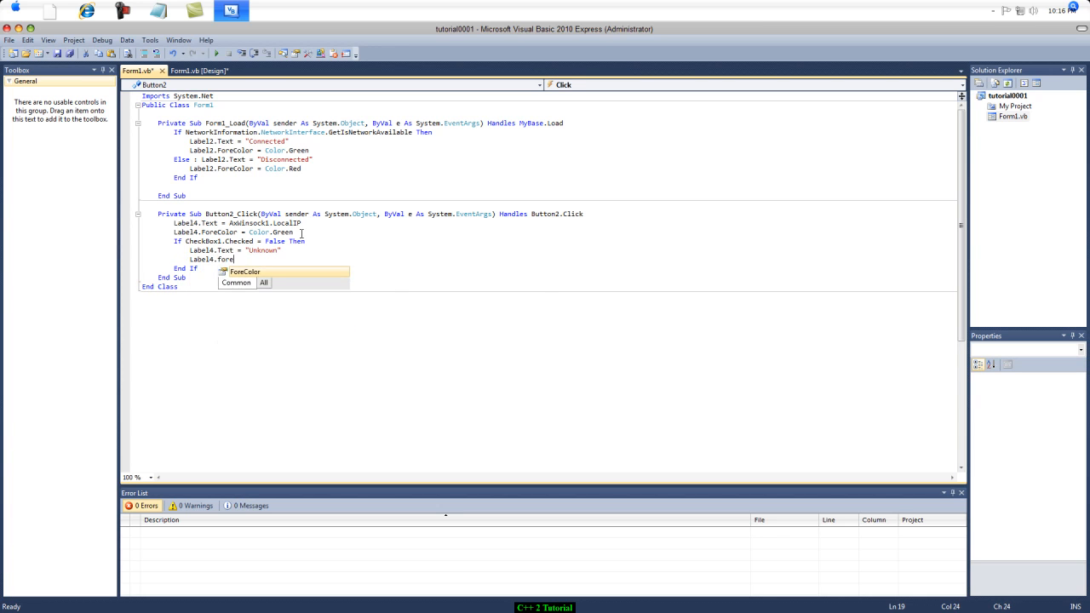
{"action": "type", "text": " = "}
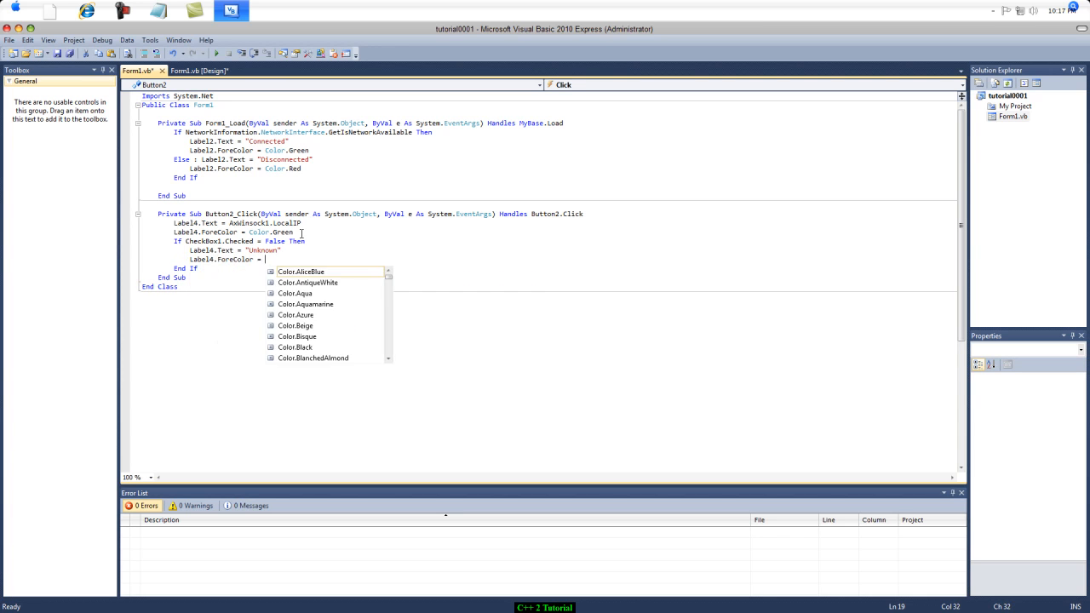
{"action": "type", "text": "color.red"}
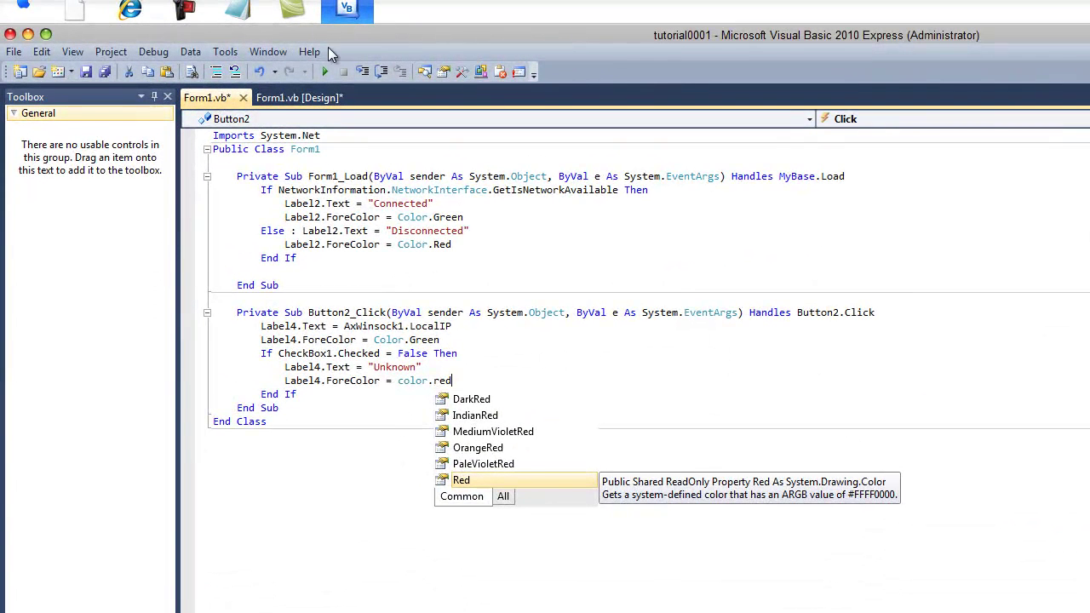
Run Form1, leave Show IP unticked and hit Get IP to see Local IP as red Unknown
{"action": "left_click", "coordinate": [290, 66]}
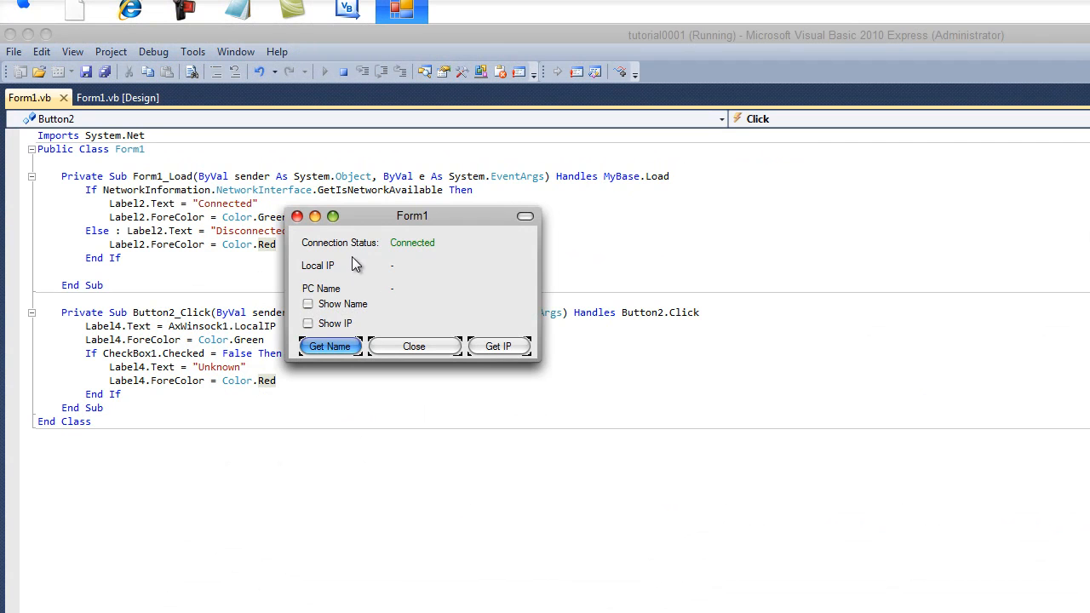
{"action": "left_click", "coordinate": [308, 324]}
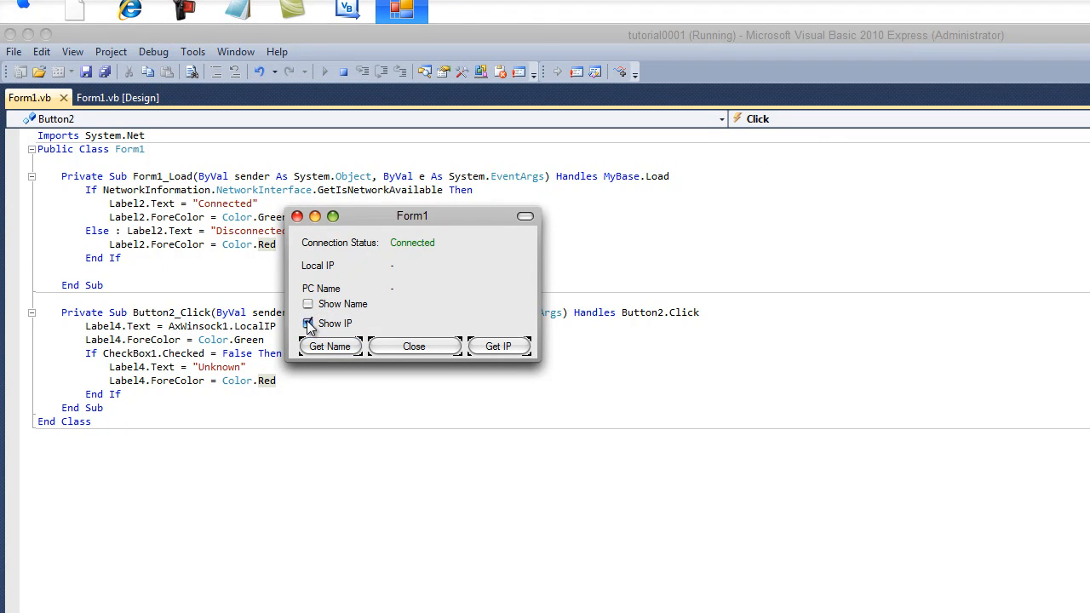
{"action": "left_click", "coordinate": [308, 324]}
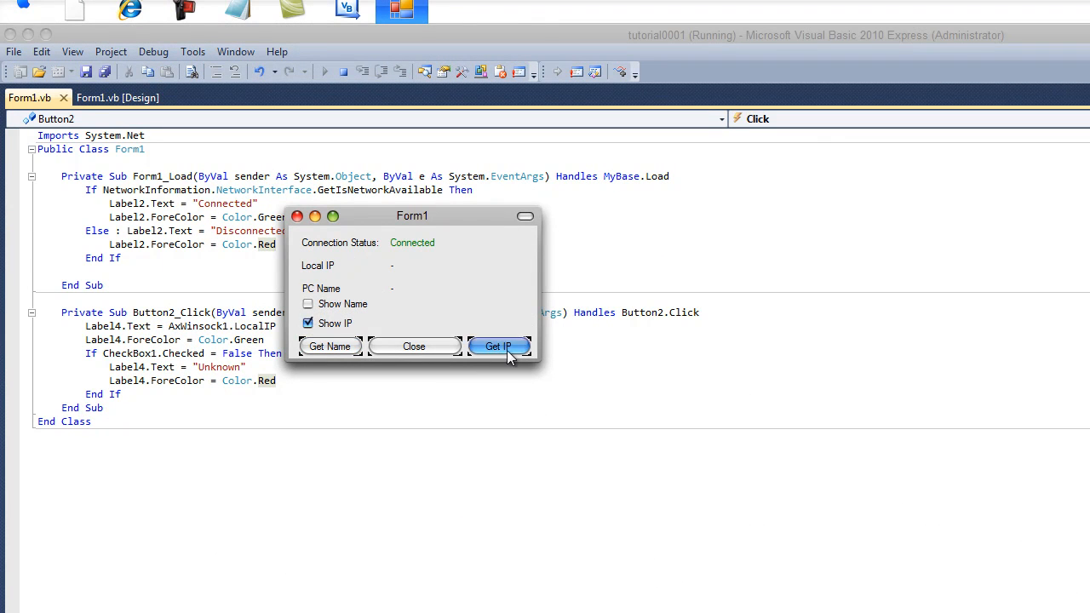
{"action": "left_click", "coordinate": [307, 323]}
{"action": "left_click", "coordinate": [514, 350]}
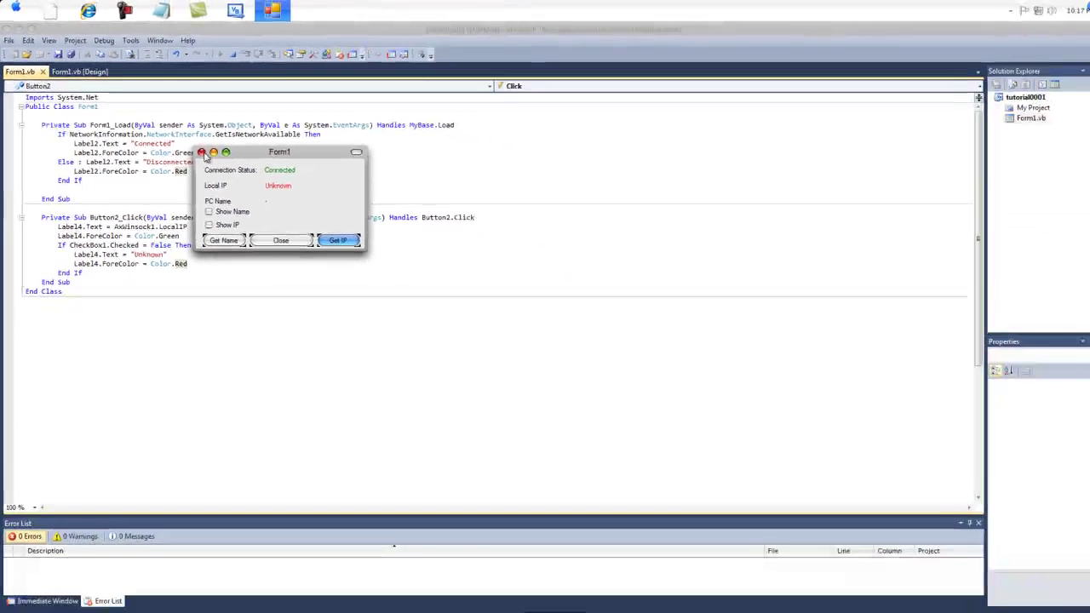
Close the running form and set the Show IP checkbox's CheckState to Checked
{"action": "left_click", "coordinate": [206, 150]}
{"action": "left_click", "coordinate": [205, 73]}
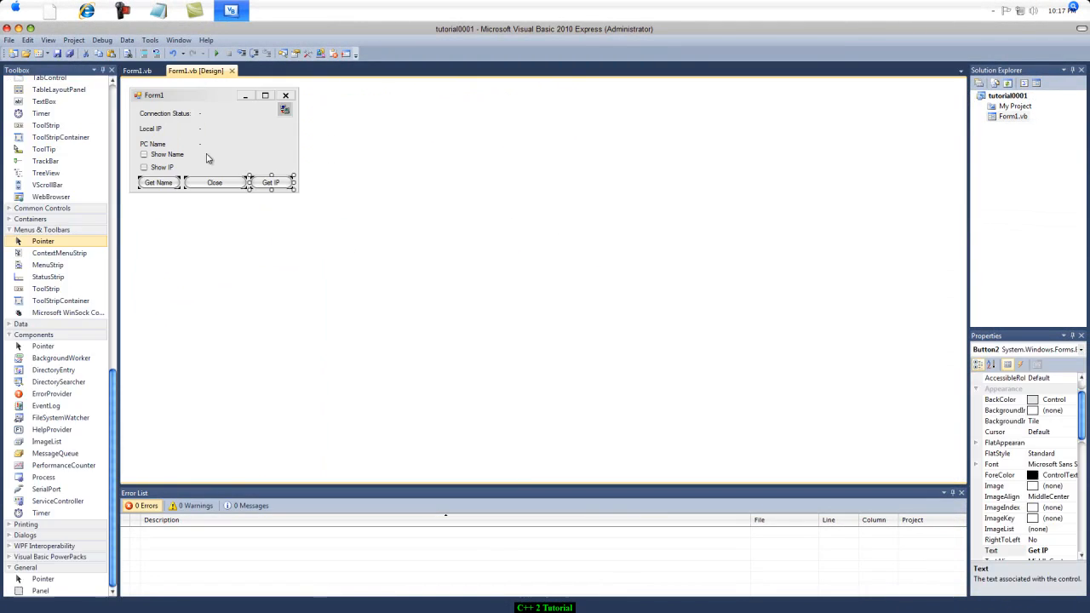
{"action": "left_click", "coordinate": [153, 167]}
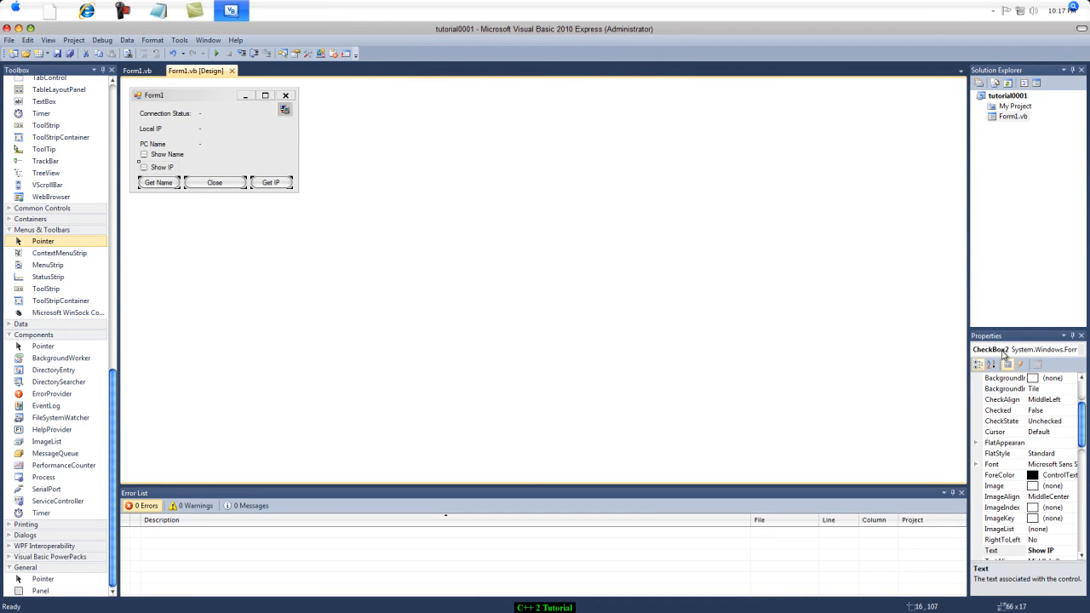
{"action": "left_click", "coordinate": [1068, 421]}
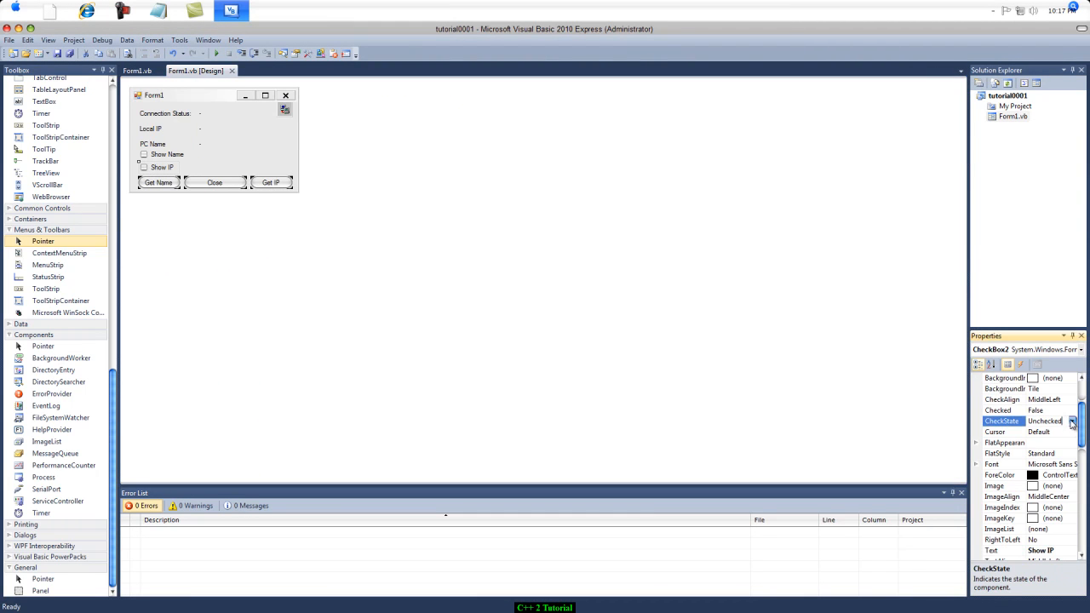
{"action": "left_click", "coordinate": [1072, 421]}
{"action": "left_click", "coordinate": [1046, 442]}
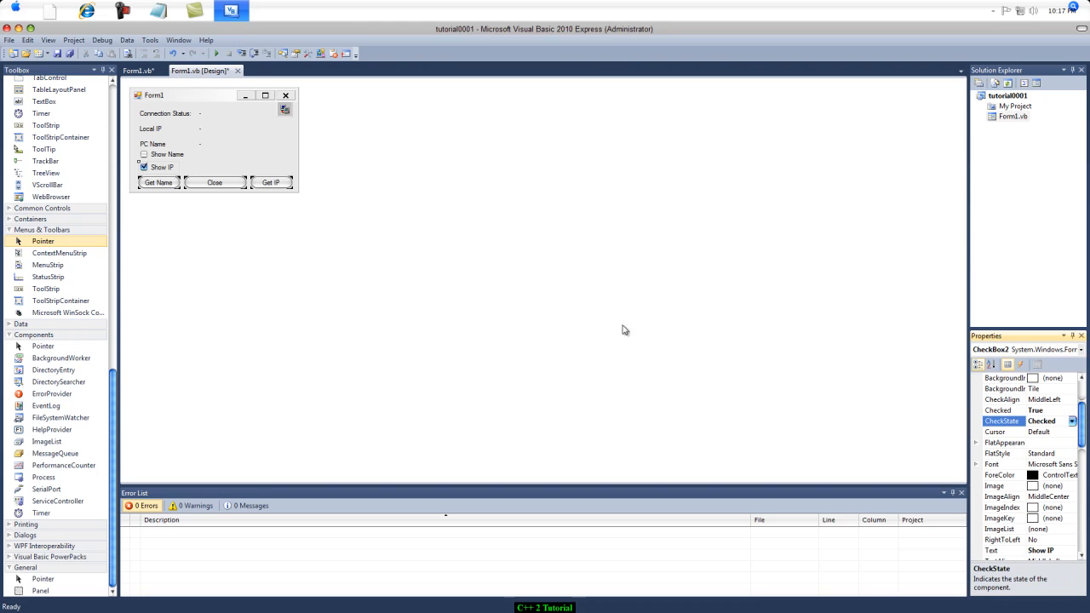
Select the Show Name checkbox and go to its CheckState property
{"action": "left_click", "coordinate": [156, 154]}
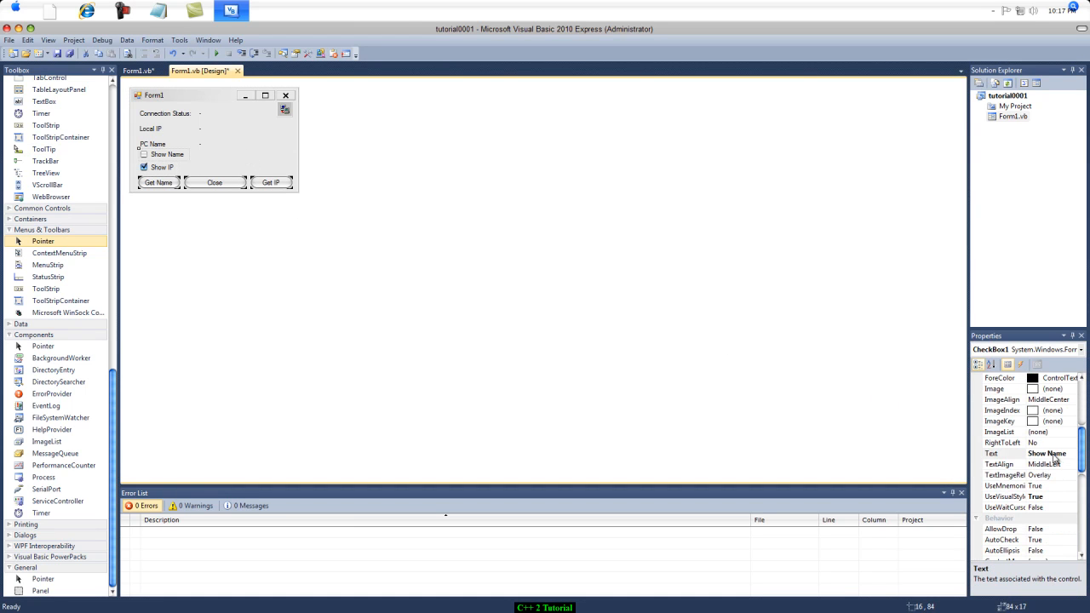
{"action": "left_click_drag", "start_coordinate": [1086, 443], "coordinate": [1052, 413]}
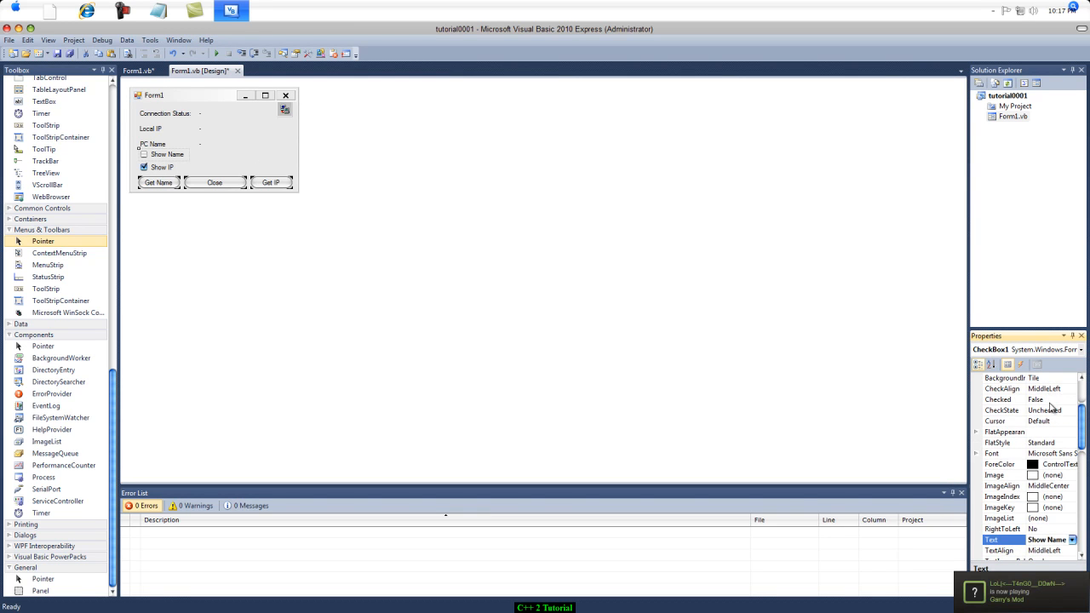
{"action": "left_click", "coordinate": [1052, 411]}
Set Show Name's CheckState to Checked and create the Get Name button's Button1_Click handler
{"action": "left_click", "coordinate": [1073, 411]}
{"action": "left_click", "coordinate": [1022, 431]}
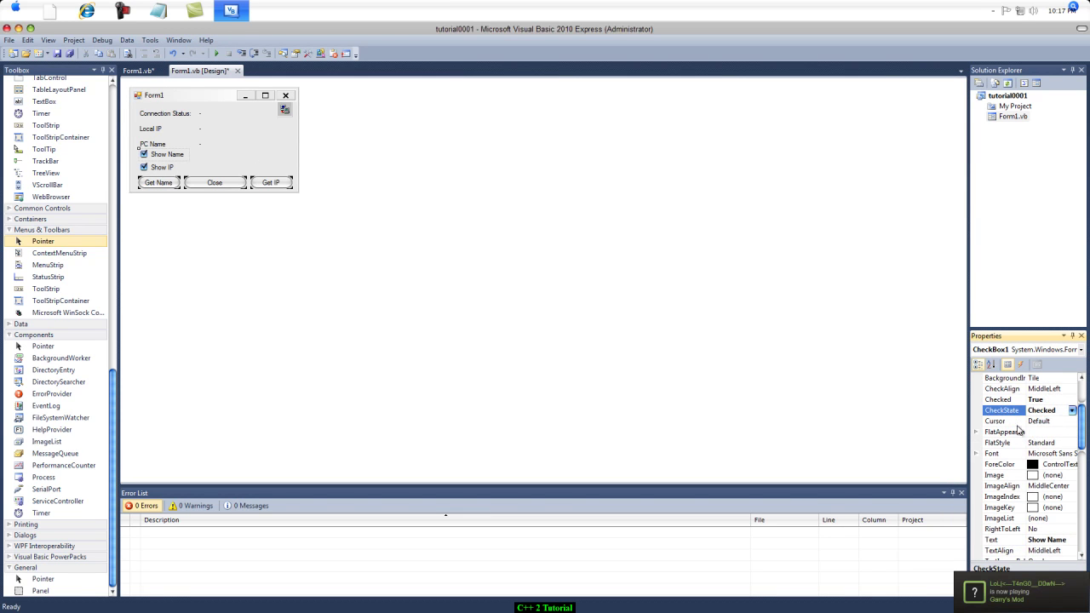
{"action": "left_click", "coordinate": [139, 71]}
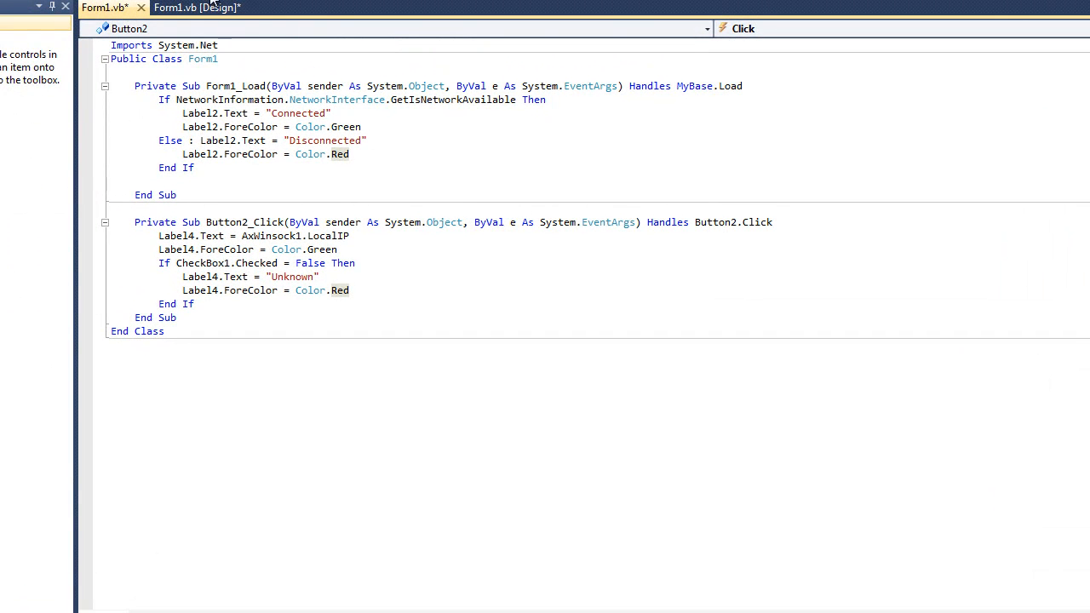
{"action": "left_click", "coordinate": [213, 7]}
{"action": "double_click", "coordinate": [150, 178]}
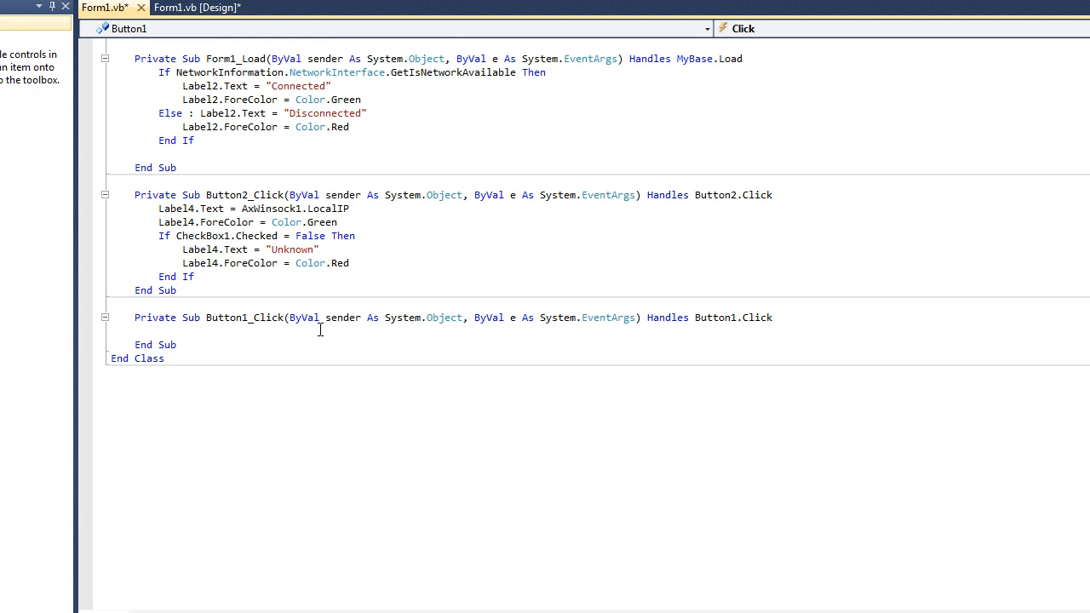
{"action": "type", "text": "label"}
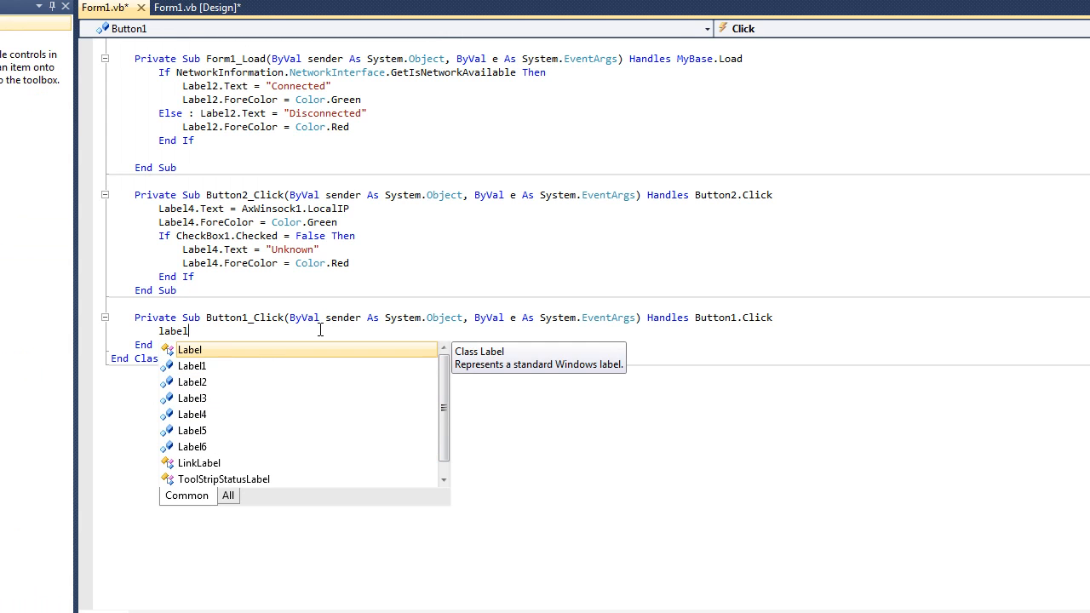
{"action": "type", "text": "6.text = "}
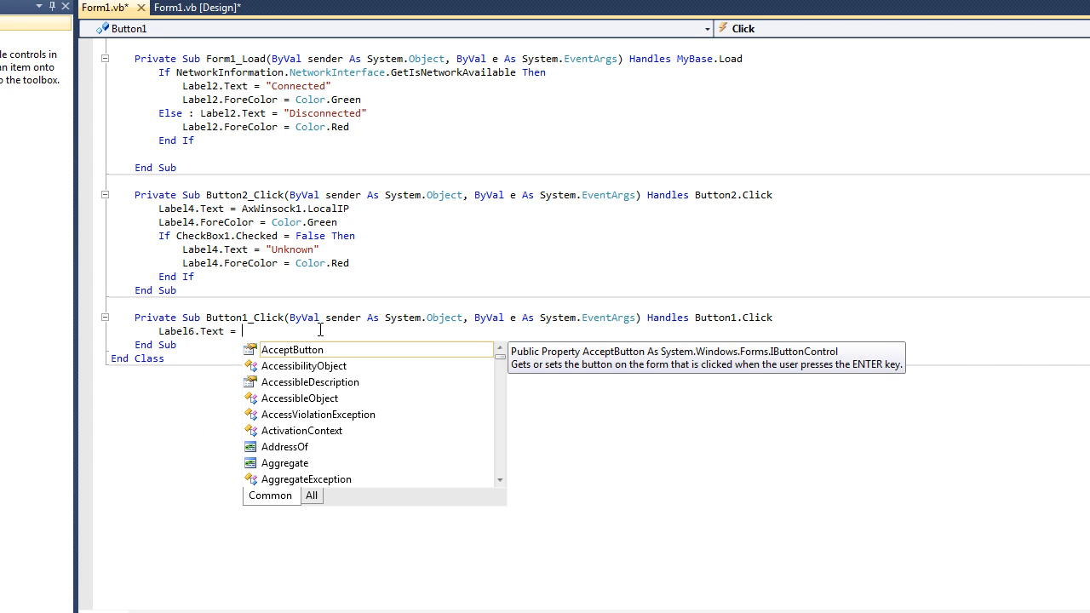
{"action": "type", "text": "axwinsock1.local"}
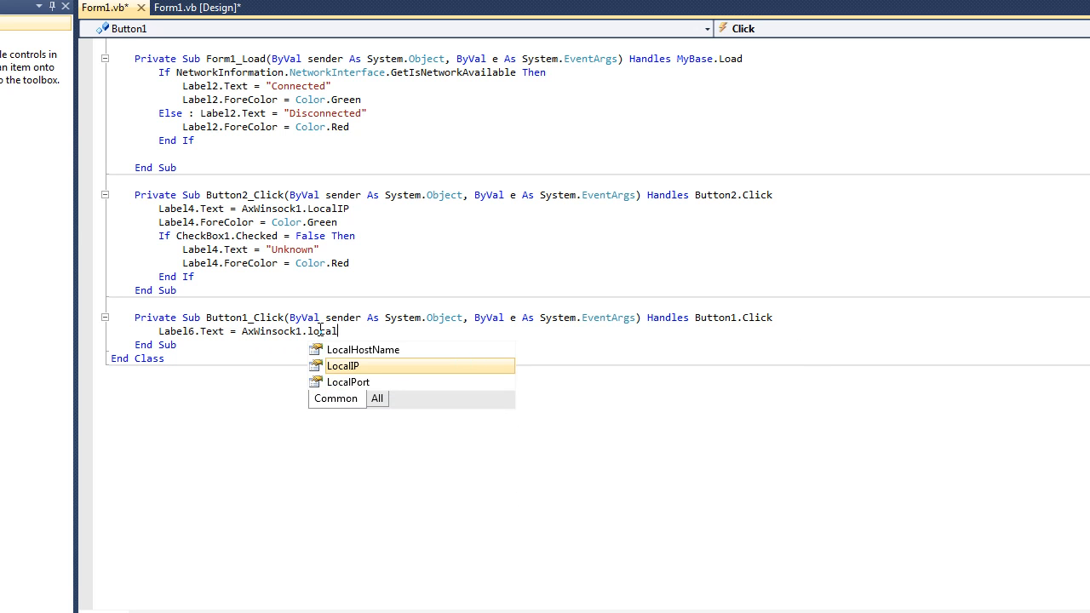
{"action": "type", "text": "hostname"}
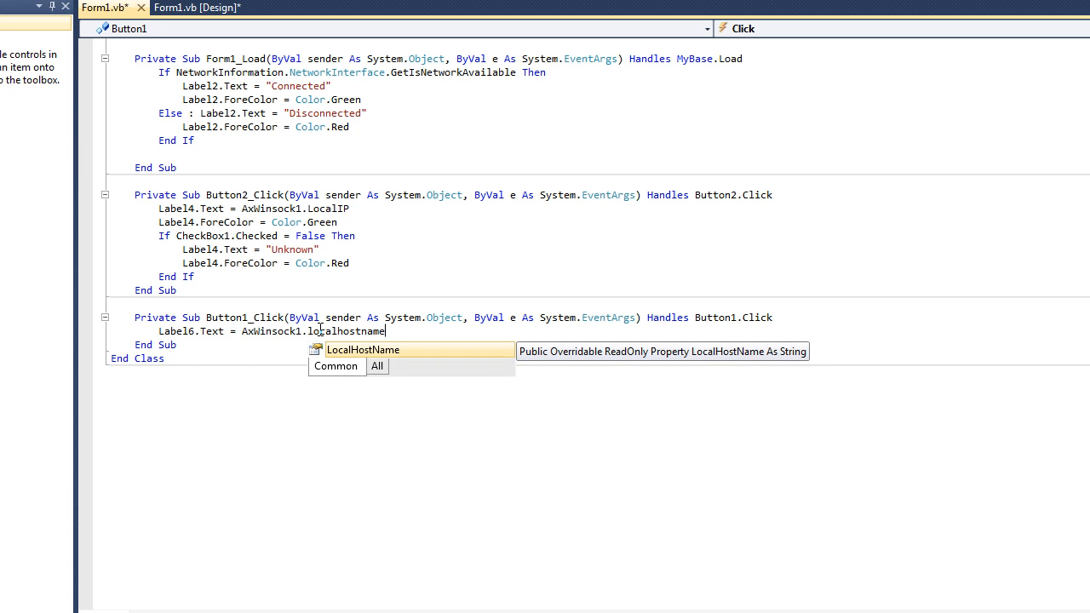
In Button1_Click show the host name and set Label6.ForeColor = Color.Green, then start If CheckBox2.Checked = False
{"action": "key", "text": "Return"}
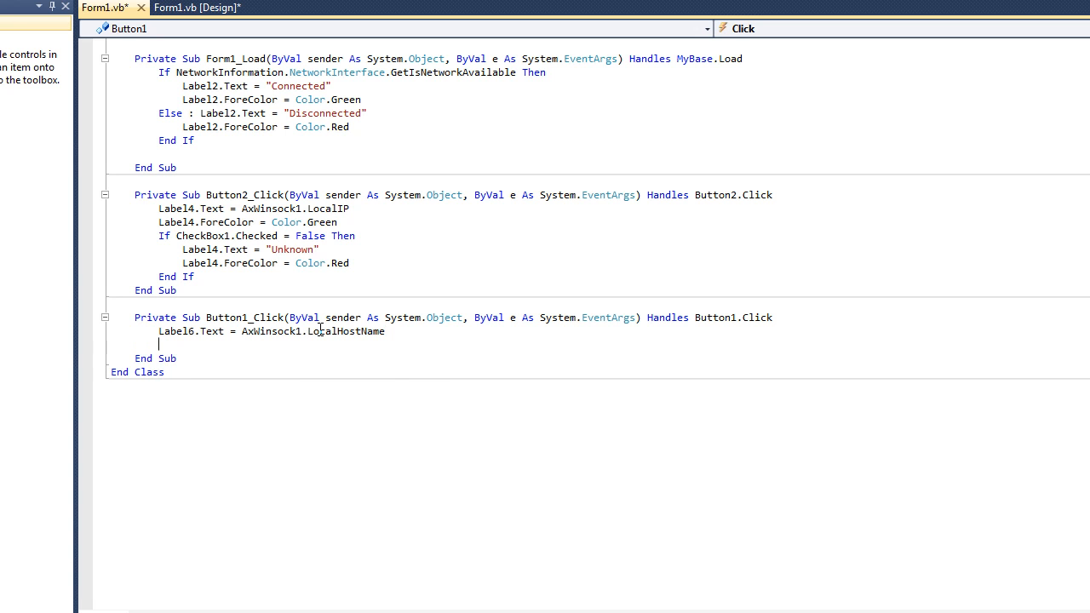
{"action": "type", "text": "label6."}
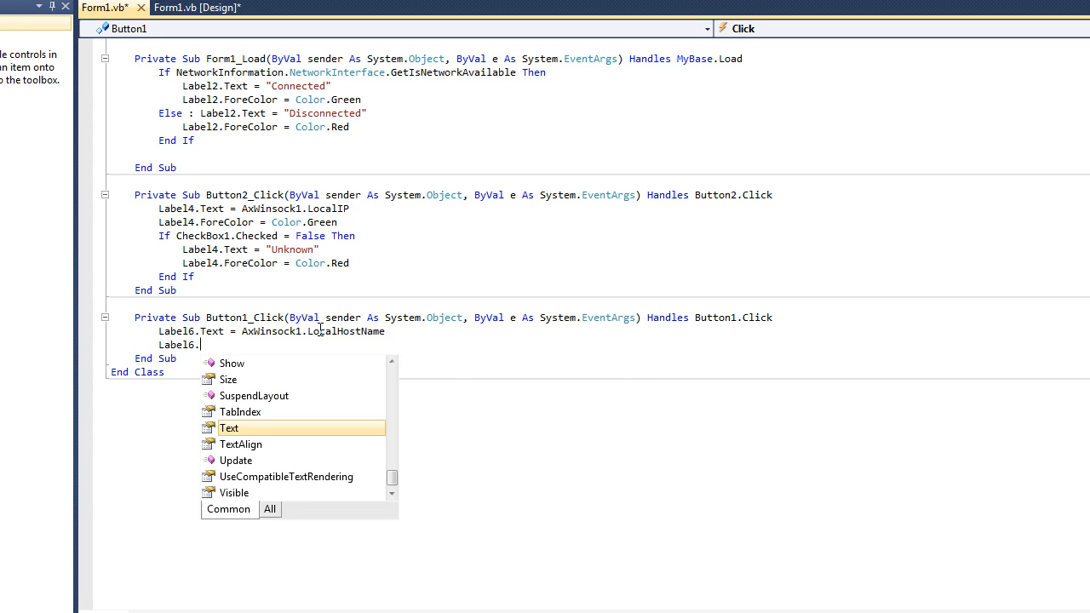
{"action": "type", "text": "forecolor = co"}
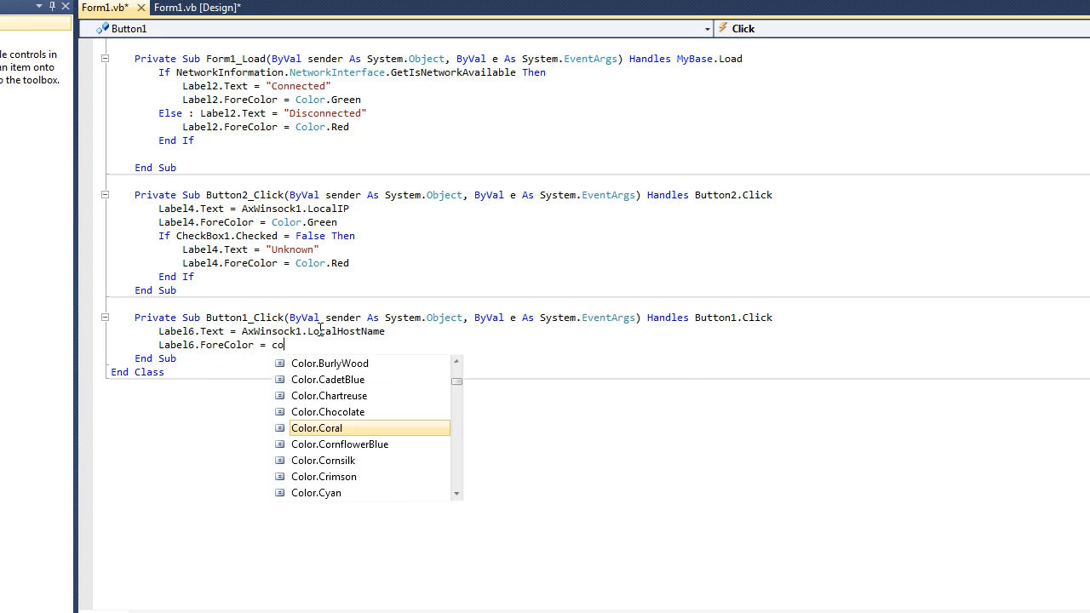
{"action": "type", "text": "lor.green"}
{"action": "key", "text": "Return"}
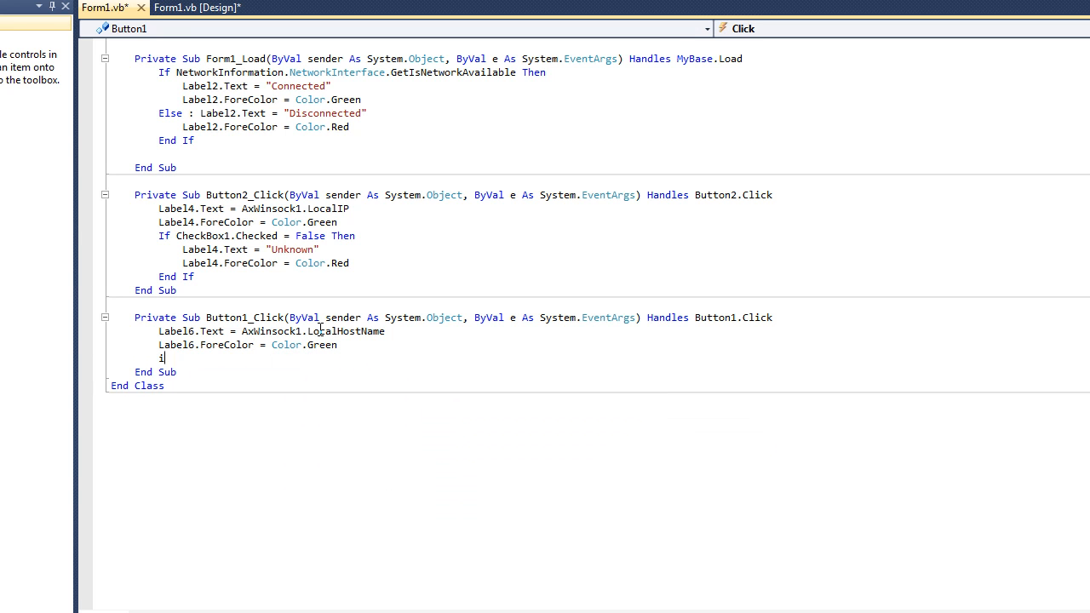
{"action": "type", "text": "If checkbox2"}
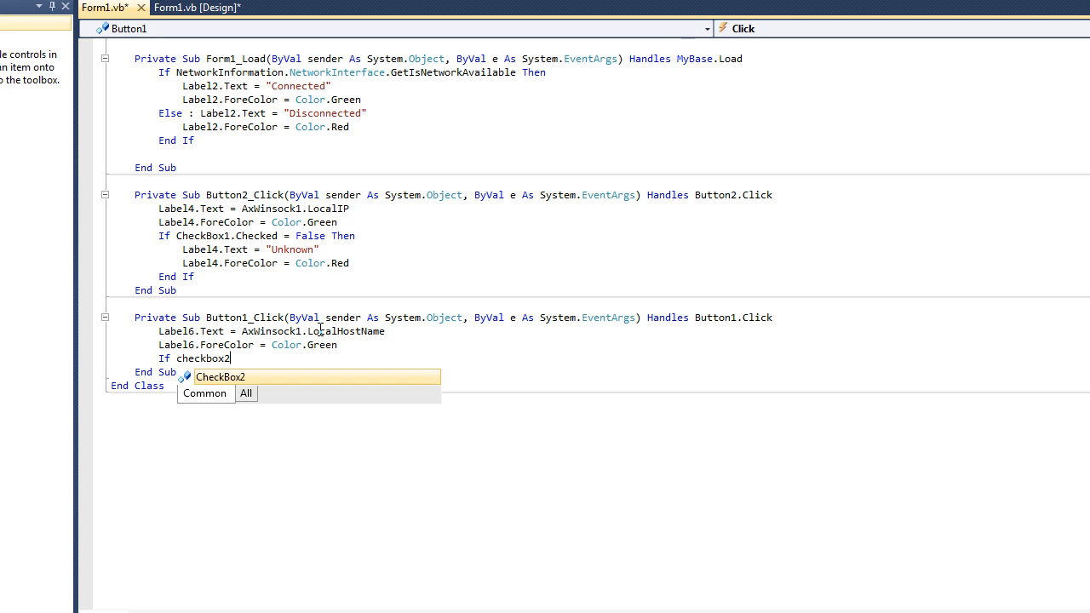
{"action": "type", "text": ".checked "}
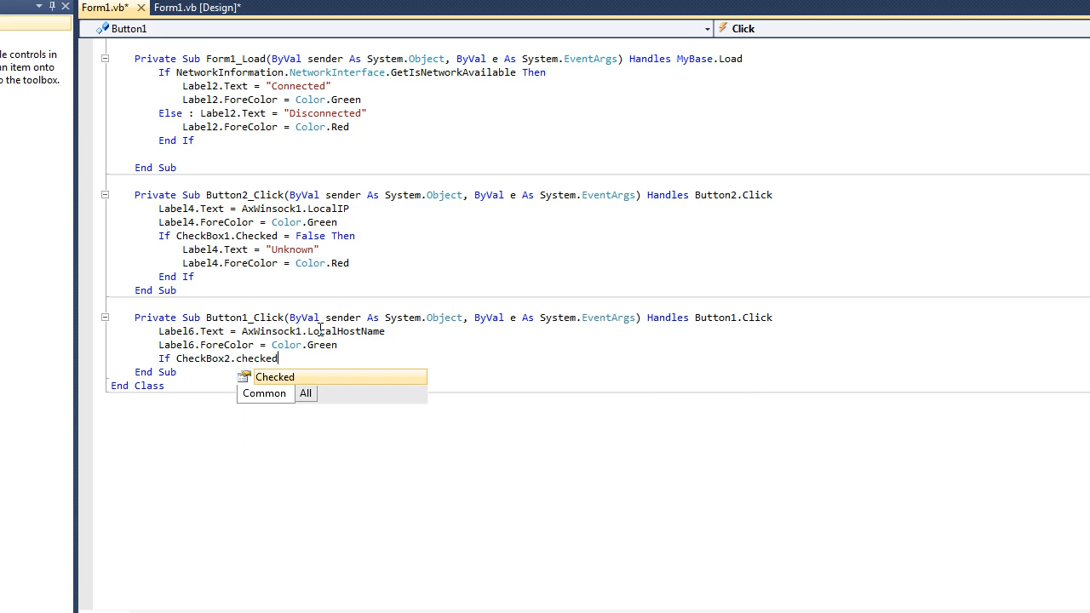
{"action": "type", "text": "= "}
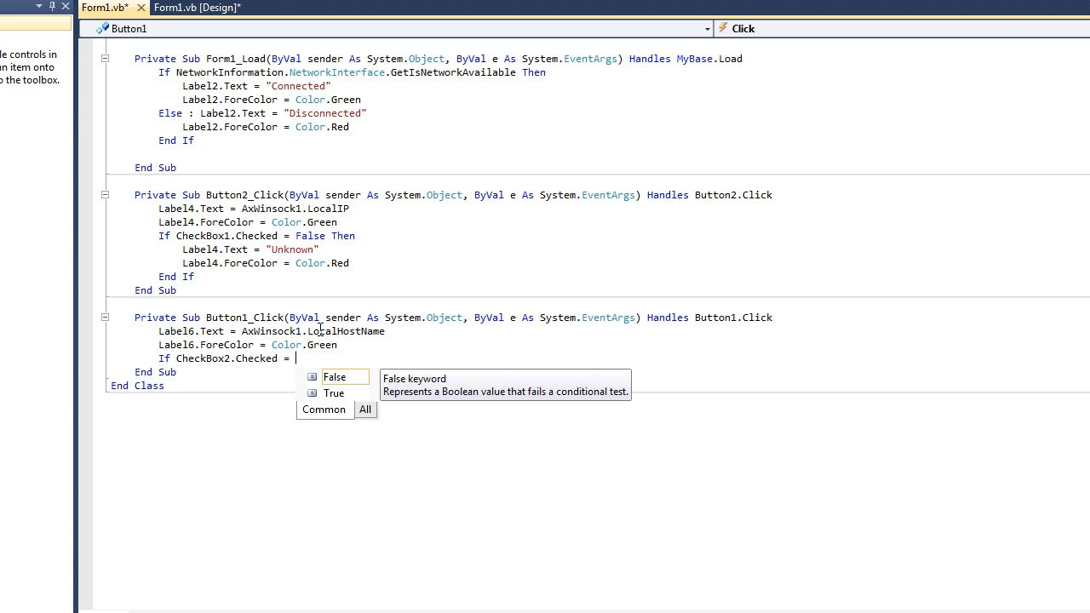
{"action": "type", "text": "fal"}
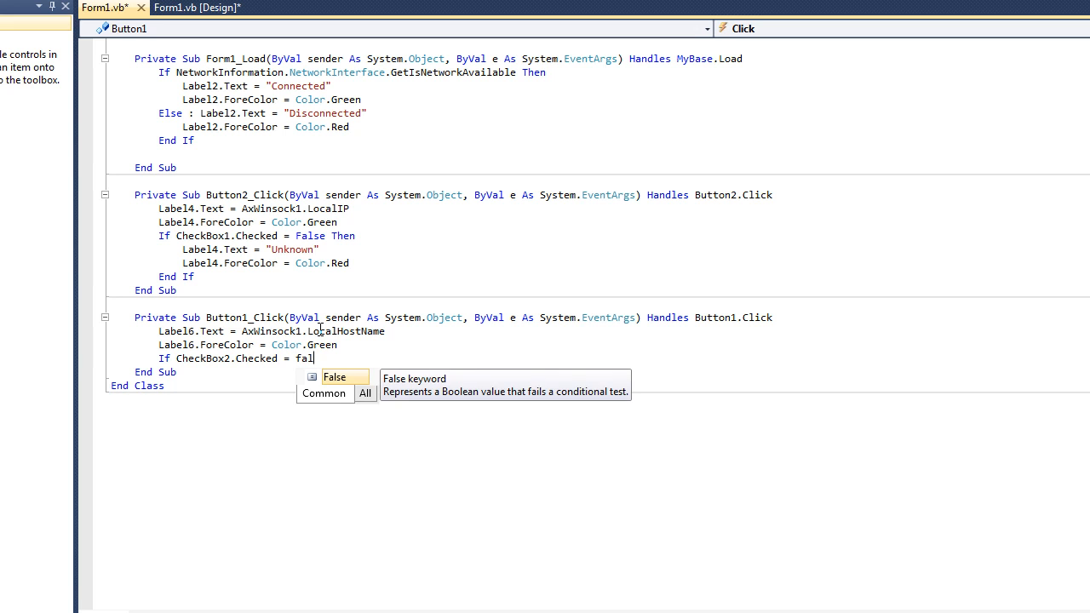
{"action": "type", "text": " then"}
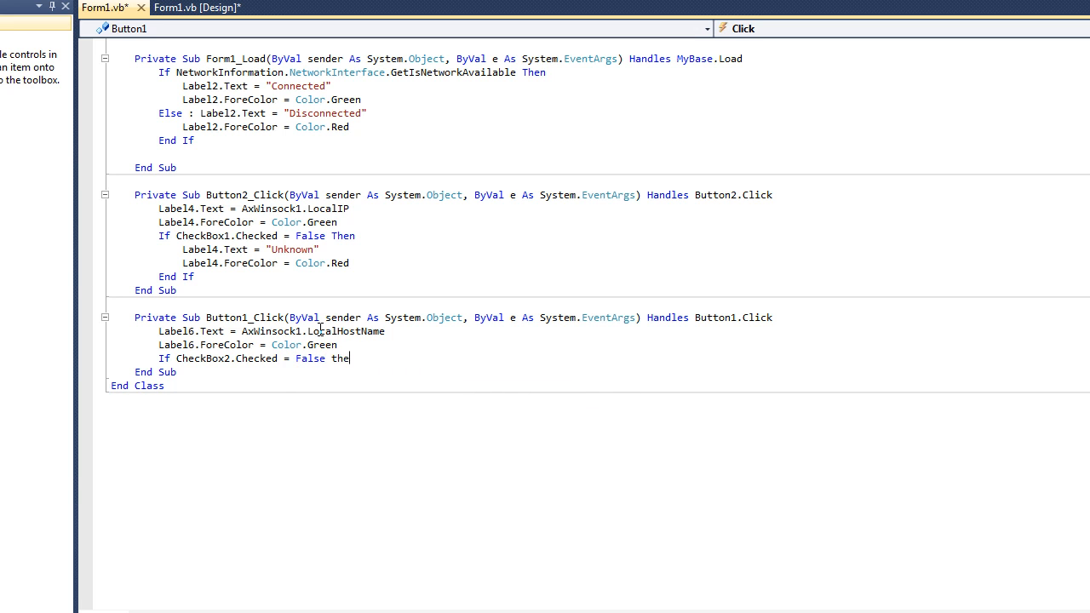
{"action": "key", "text": "Return"}
{"action": "type", "text": "label"}
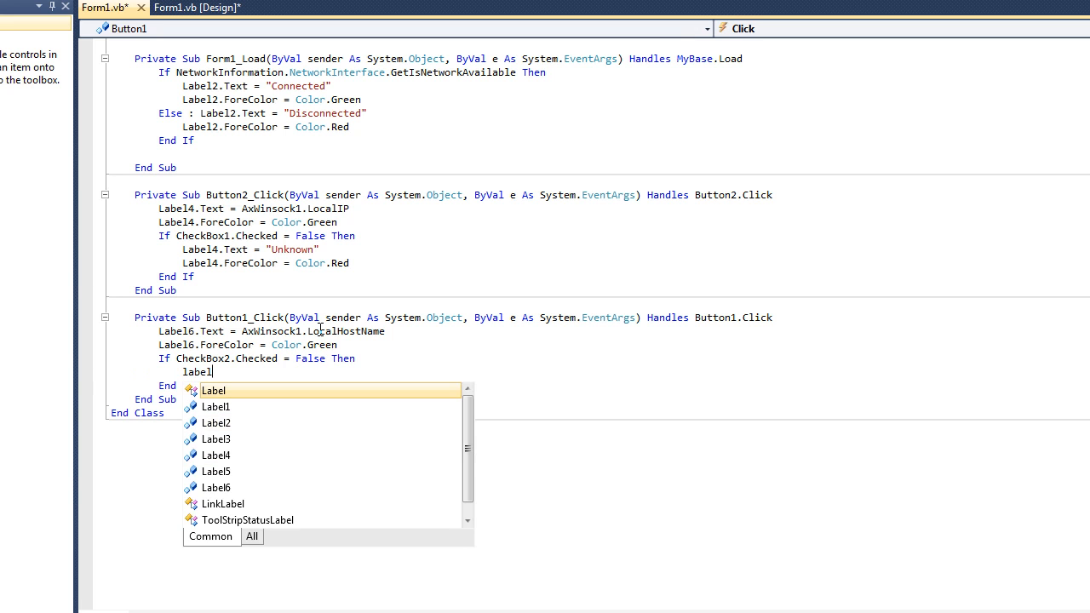
{"action": "type", "text": "4.text = \"Unk"}
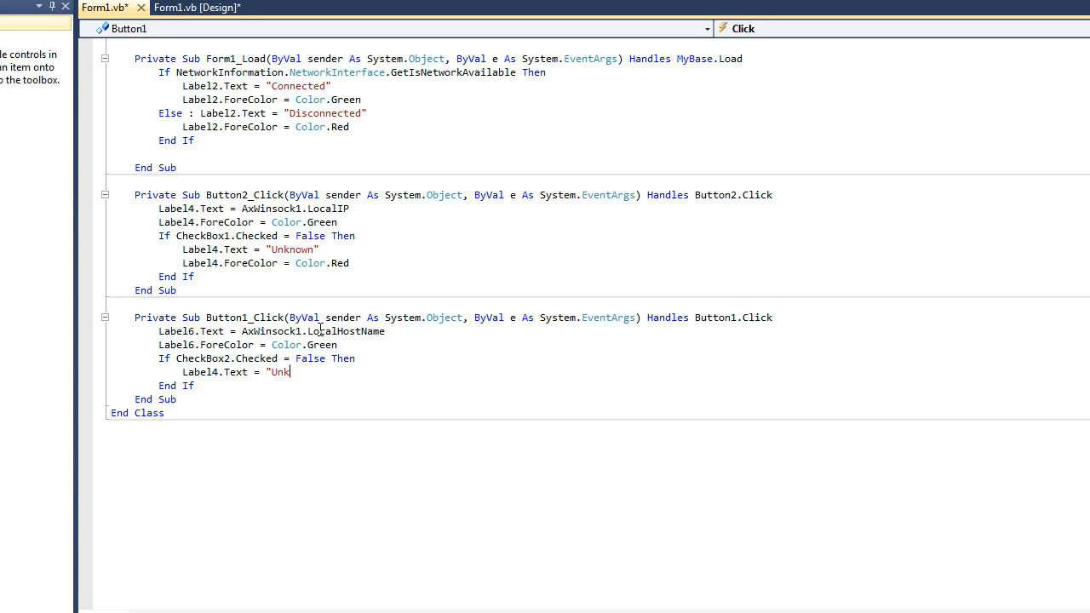
{"action": "type", "text": "nown\""}
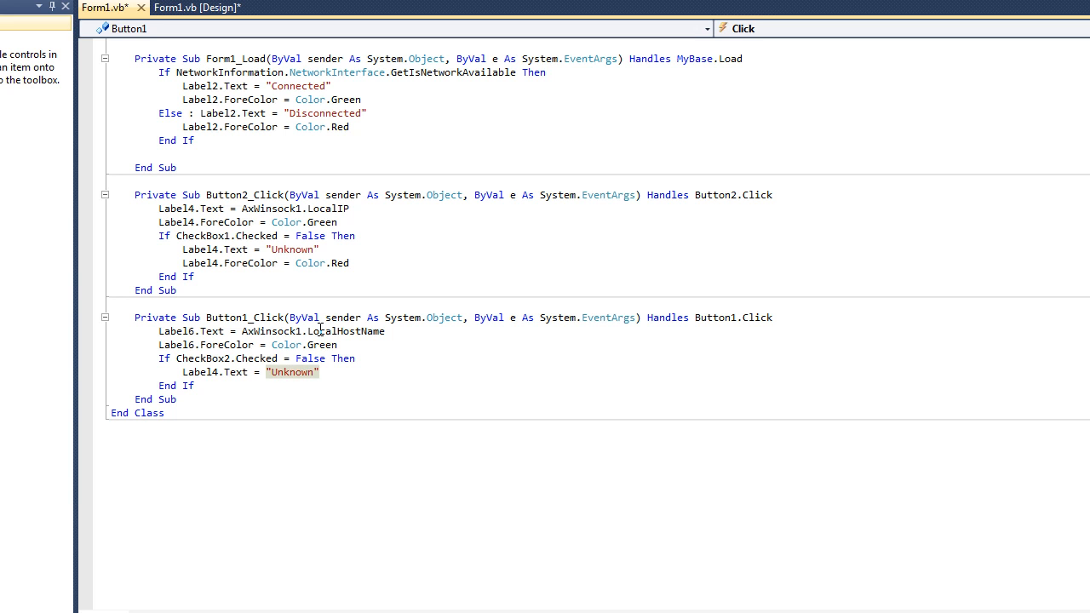
Inside the If block set the label to "Unknown" in Color.Red, then run the app with F5
{"action": "key", "text": "Return"}
{"action": "type", "text": "label4"}
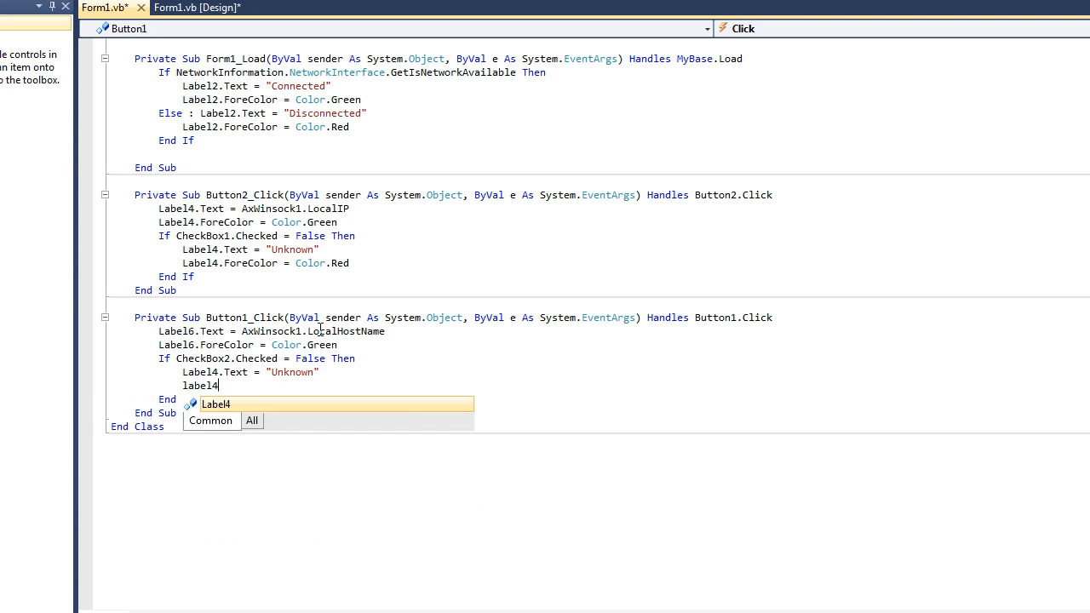
{"action": "type", "text": ".forecolol"}
{"action": "key", "text": "BackSpace"}
{"action": "type", "text": "r = "}
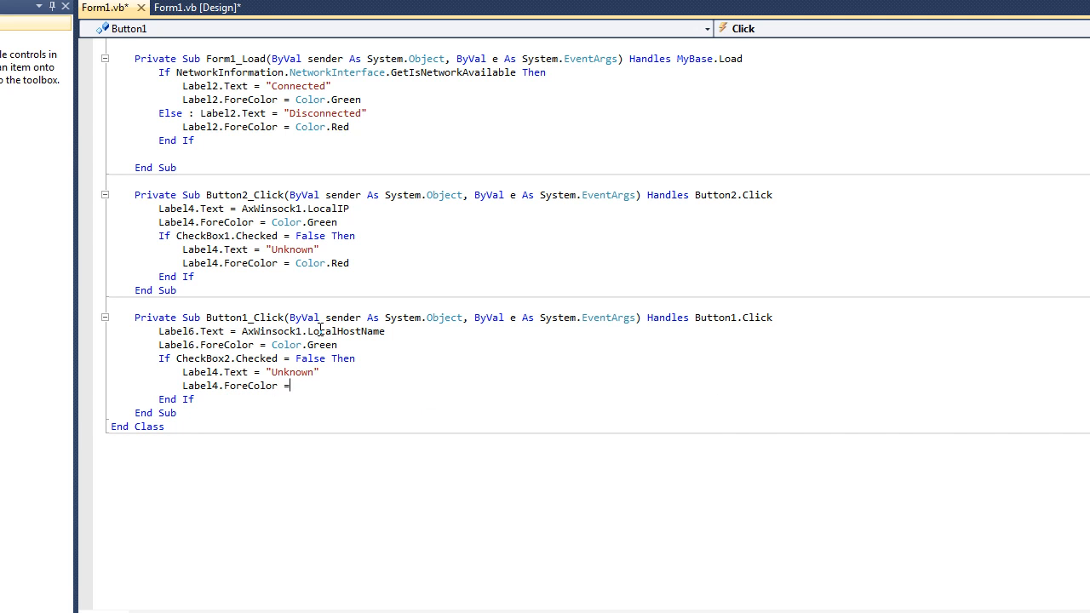
{"action": "type", "text": "color.red"}
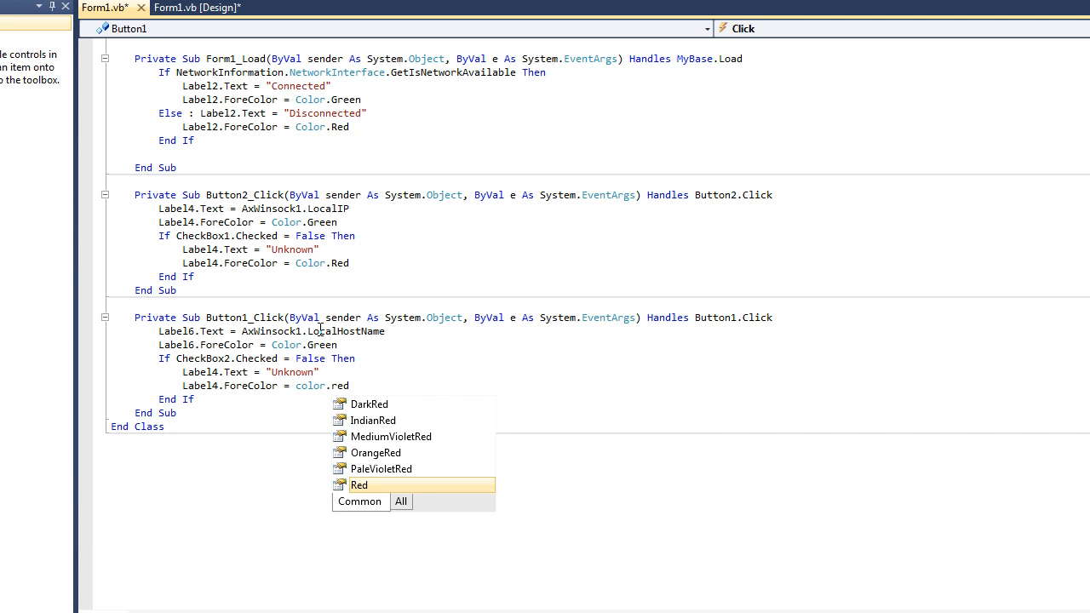
{"action": "key", "text": "F5"}
{"action": "left_click", "coordinate": [50, 124]}
Change both Label4 references in Button1_Click's Unknown branch to Label6
{"action": "left_click", "coordinate": [41, 104]}
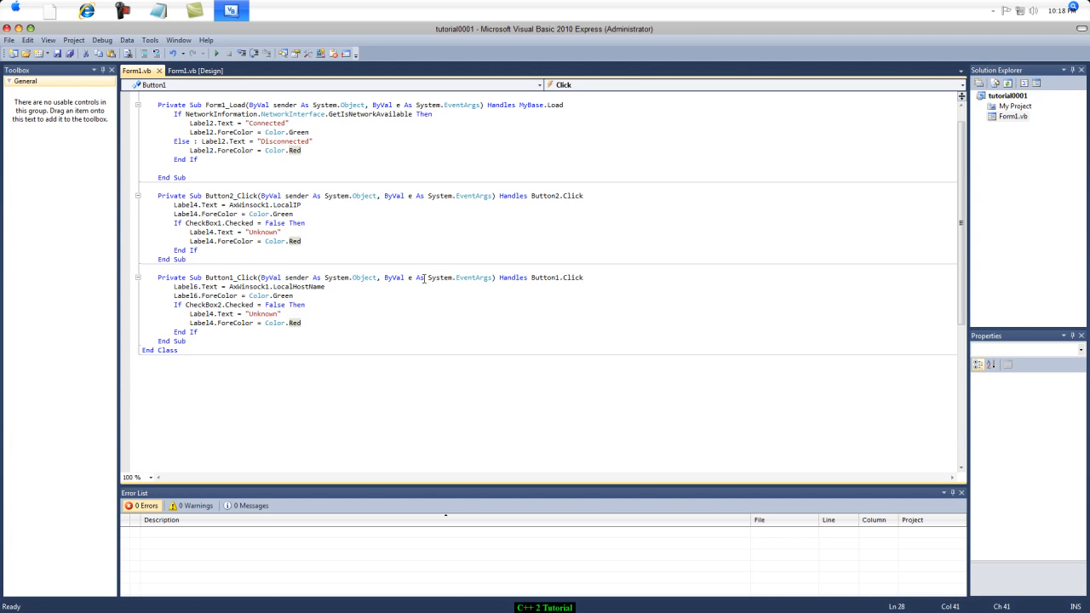
{"action": "left_click", "coordinate": [214, 313]}
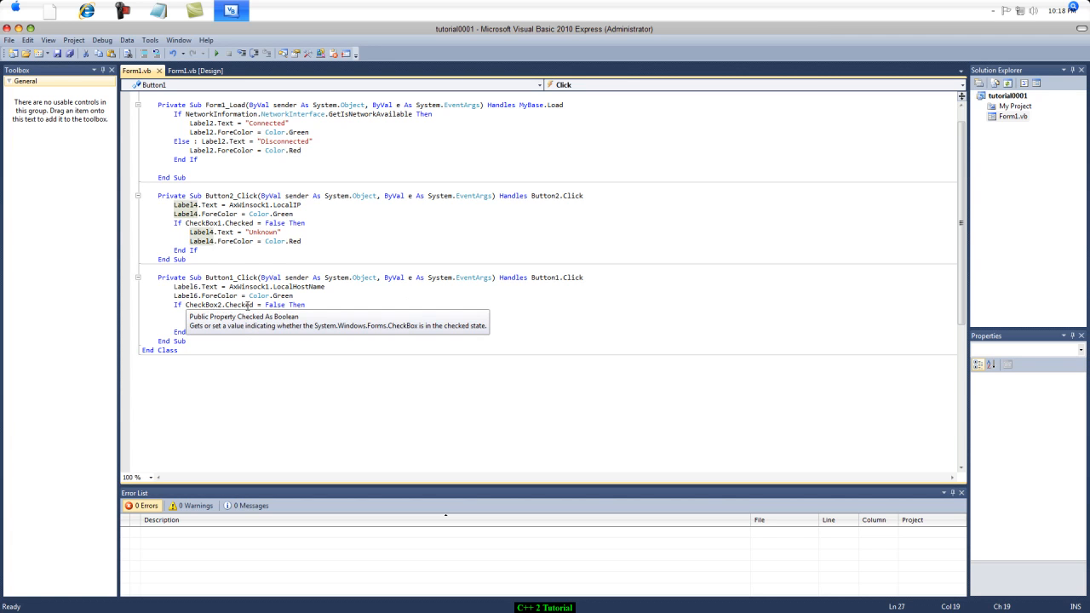
{"action": "key", "text": "BackSpace"}
{"action": "type", "text": "6"}
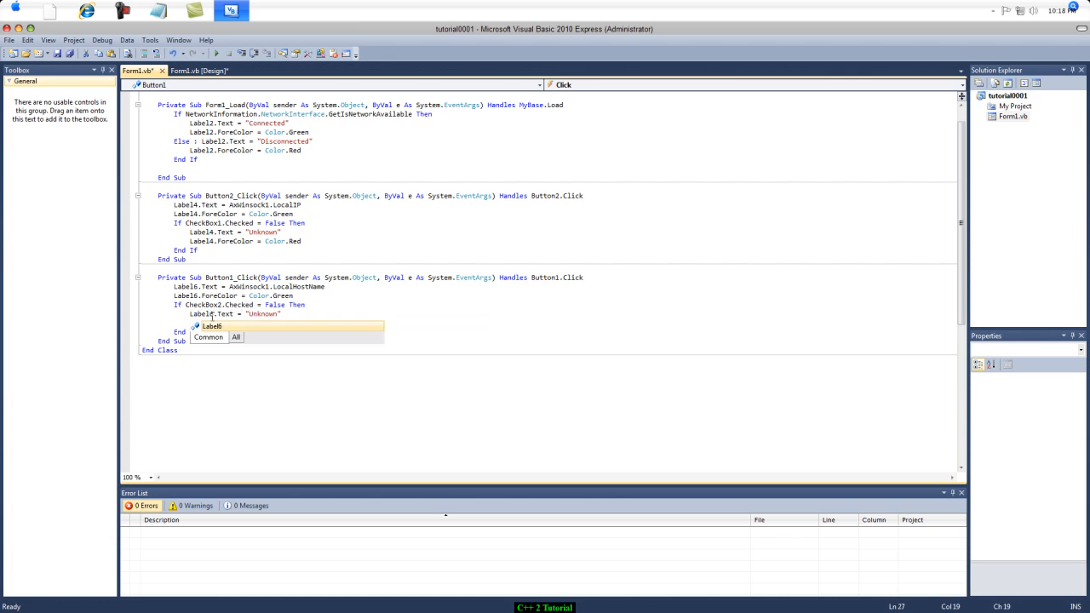
{"action": "left_click", "coordinate": [155, 324]}
{"action": "left_click", "coordinate": [213, 324]}
{"action": "key", "text": "BackSpace"}
{"action": "type", "text": "6"}
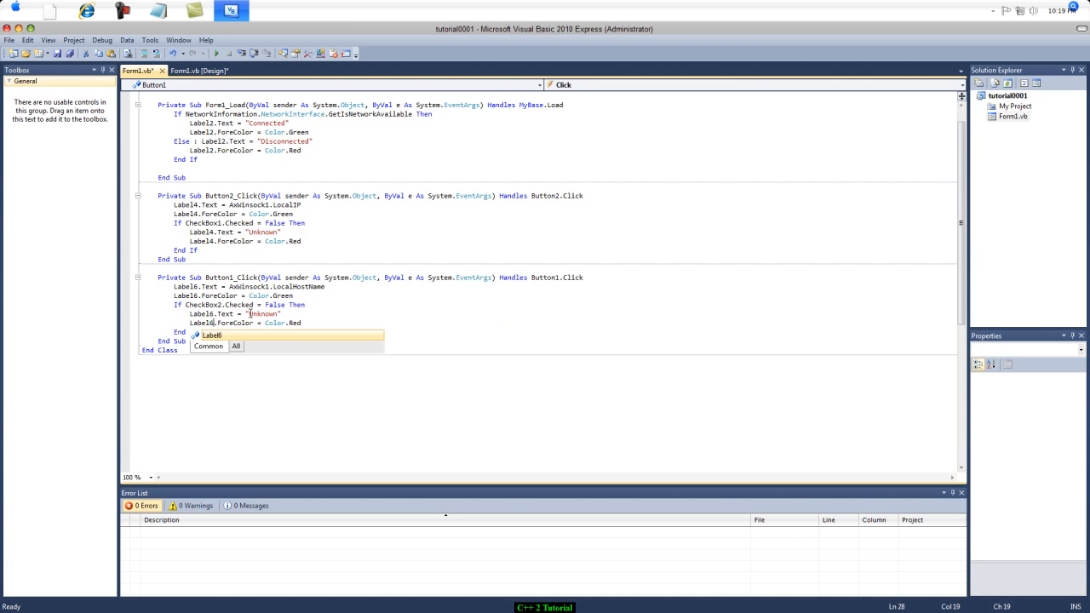
Run the app, untick both options and use Get Name/Get IP to confirm red Unknown results
{"action": "left_click", "coordinate": [216, 53]}
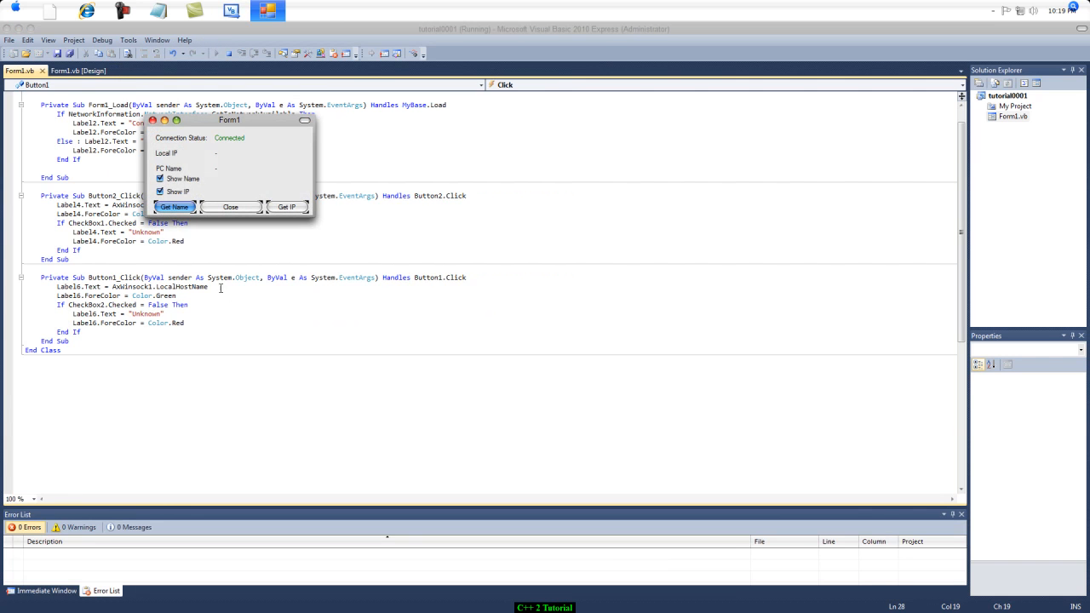
{"action": "left_click", "coordinate": [165, 190]}
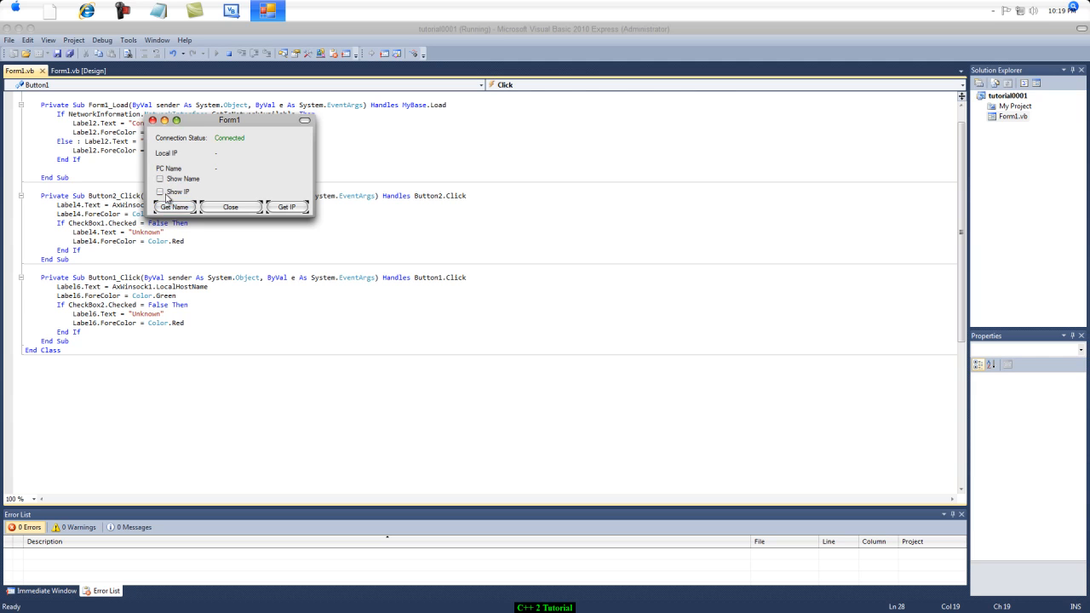
{"action": "left_click", "coordinate": [175, 208]}
{"action": "left_click", "coordinate": [294, 208]}
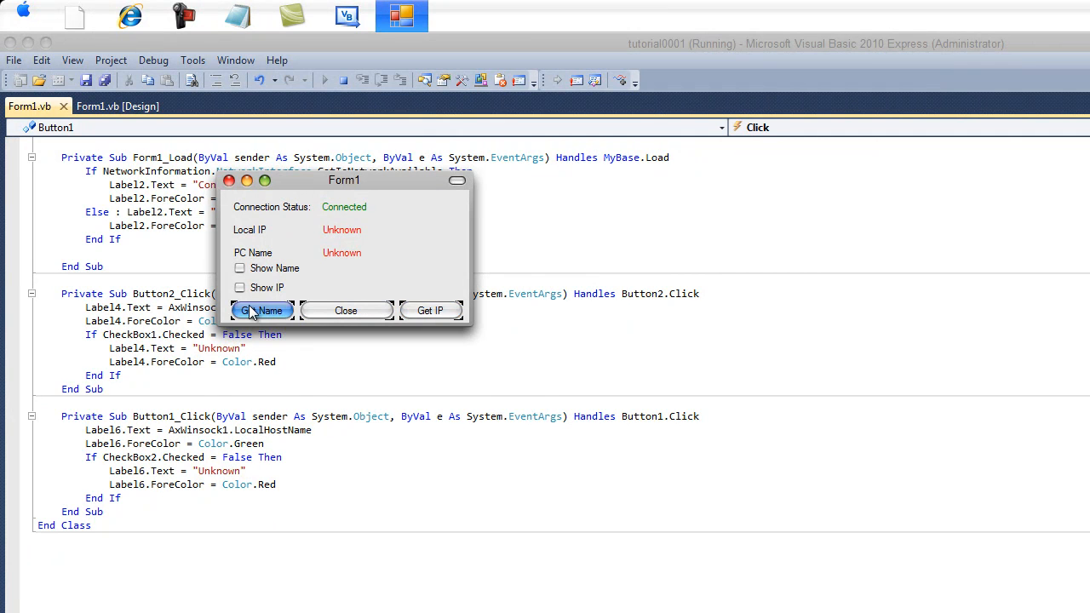
{"action": "left_click", "coordinate": [422, 312]}
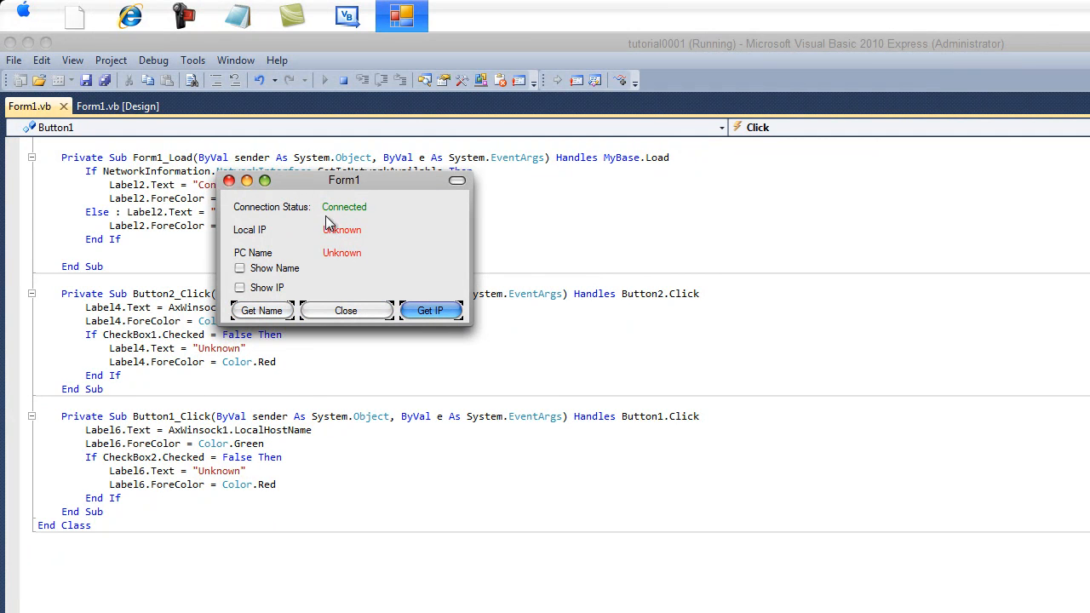
{"action": "left_click", "coordinate": [241, 288]}
{"action": "left_click", "coordinate": [241, 288]}
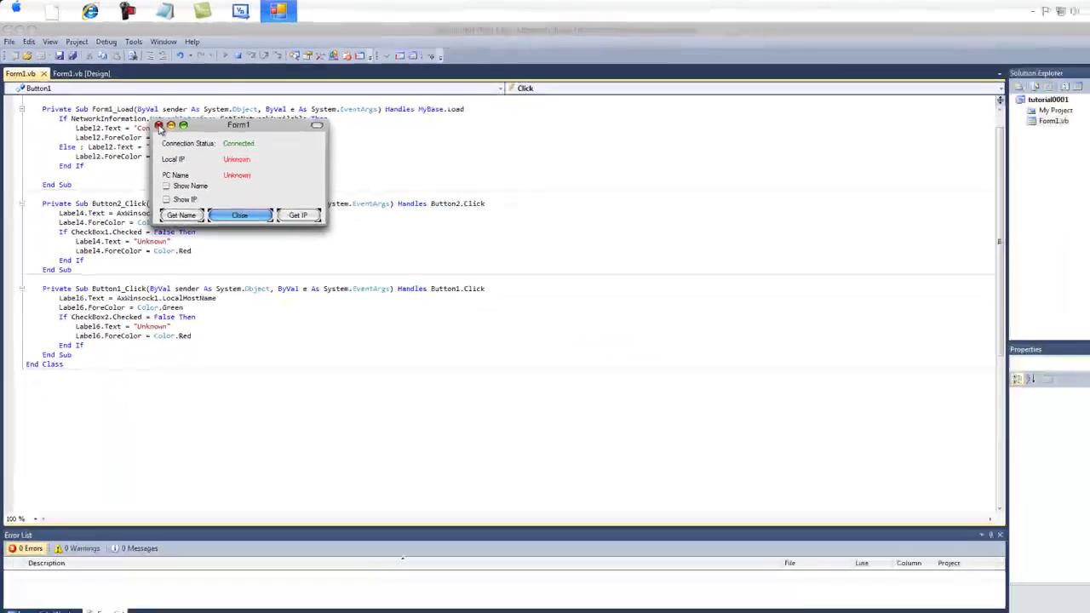
Close the form, make Button3_Click call Close(), and rerun with F5
{"action": "left_click", "coordinate": [159, 126]}
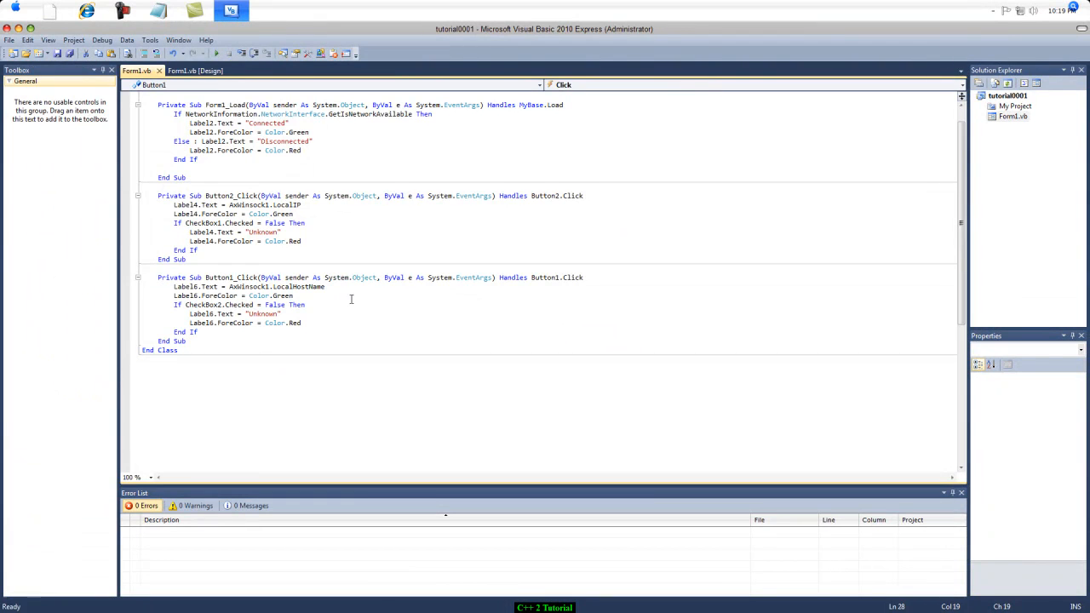
{"action": "left_click", "coordinate": [201, 71]}
{"action": "left_click", "coordinate": [215, 182]}
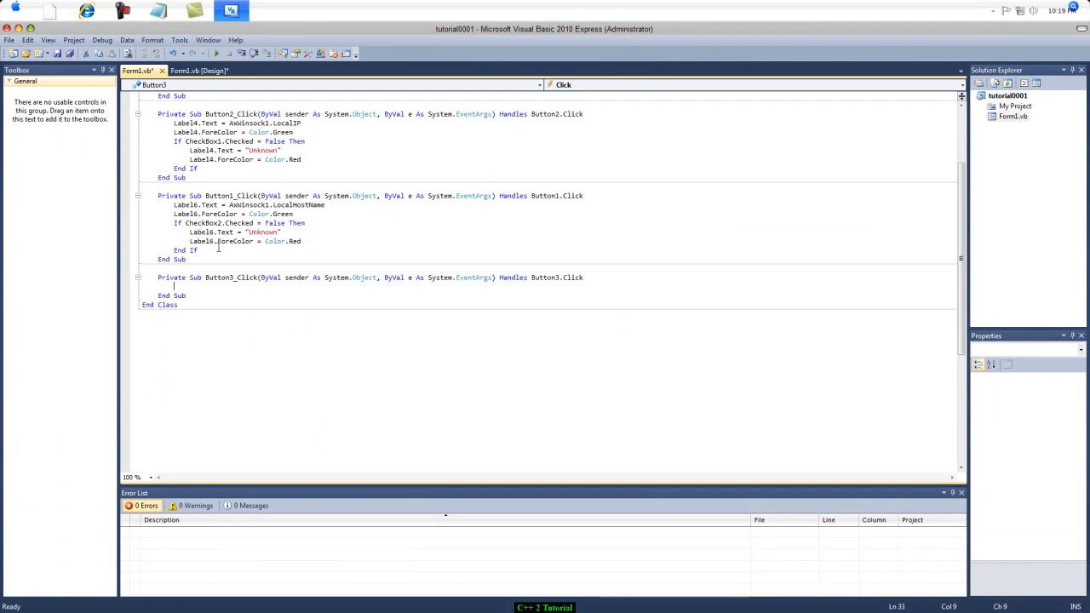
{"action": "type", "text": "close"}
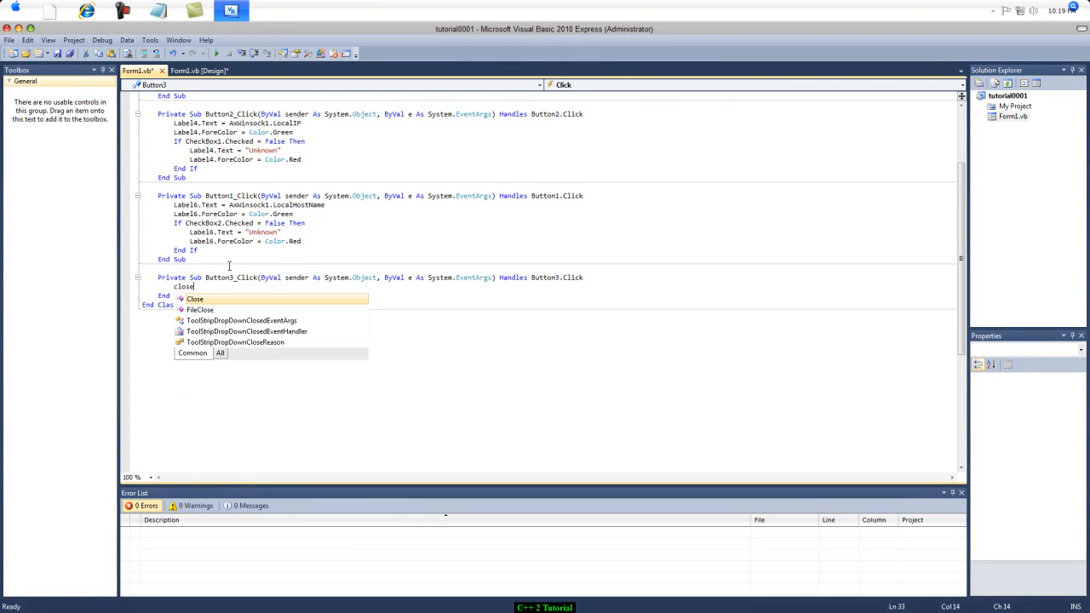
{"action": "key", "text": "F5"}
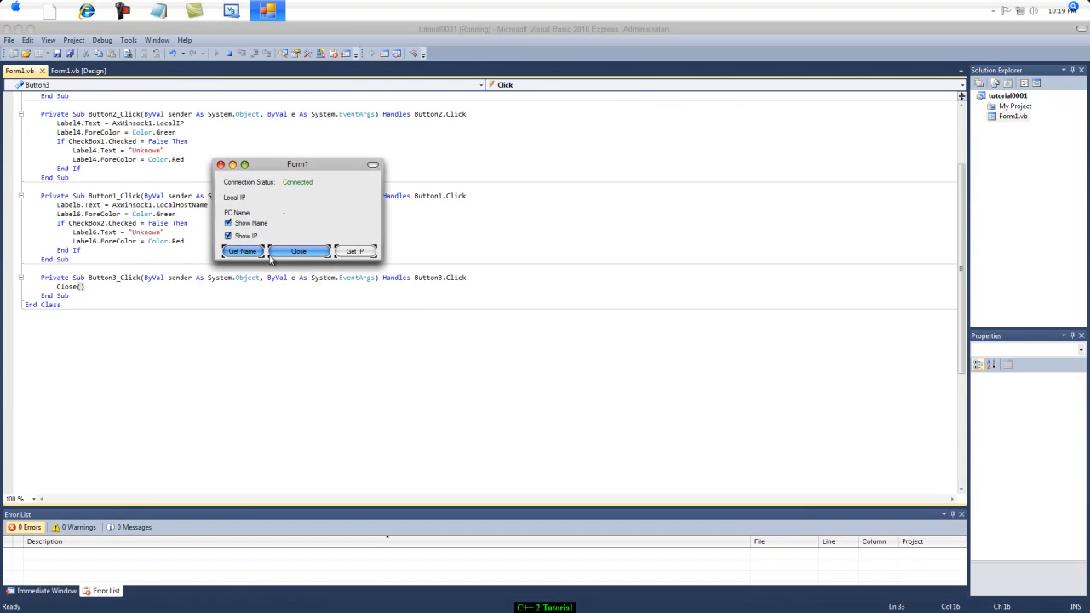
Quit via the form's Close button, rerun, untick both options, check Get Name/Get IP, and Close again
{"action": "left_click", "coordinate": [284, 248]}
{"action": "left_click", "coordinate": [216, 52]}
{"action": "left_click_drag", "start_coordinate": [128, 67], "coordinate": [177, 92]}
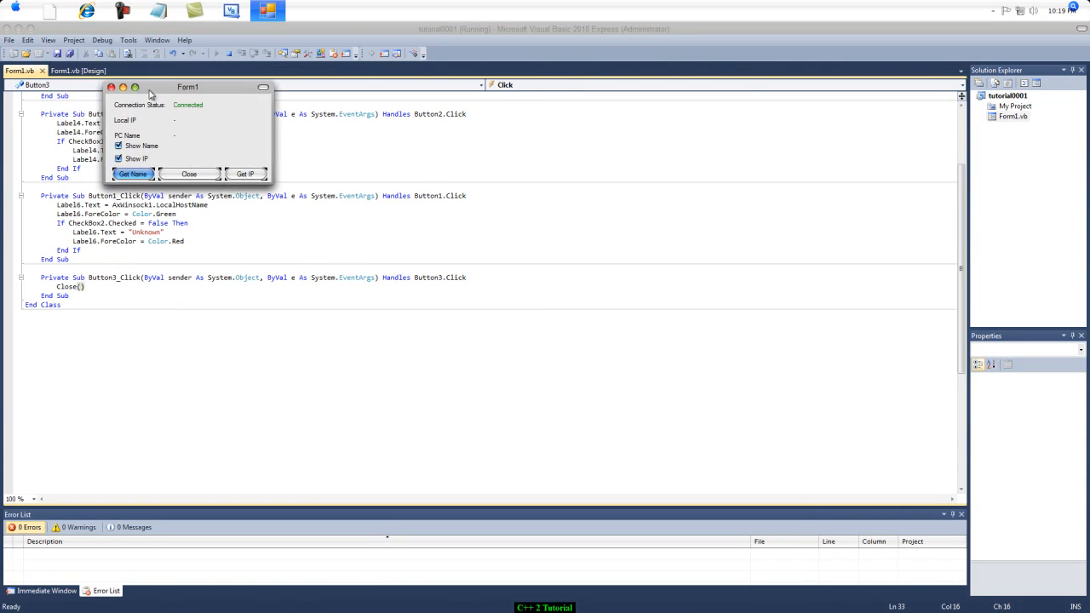
{"action": "left_click", "coordinate": [118, 159]}
{"action": "left_click", "coordinate": [133, 173]}
{"action": "left_click", "coordinate": [246, 174]}
{"action": "left_click", "coordinate": [196, 175]}
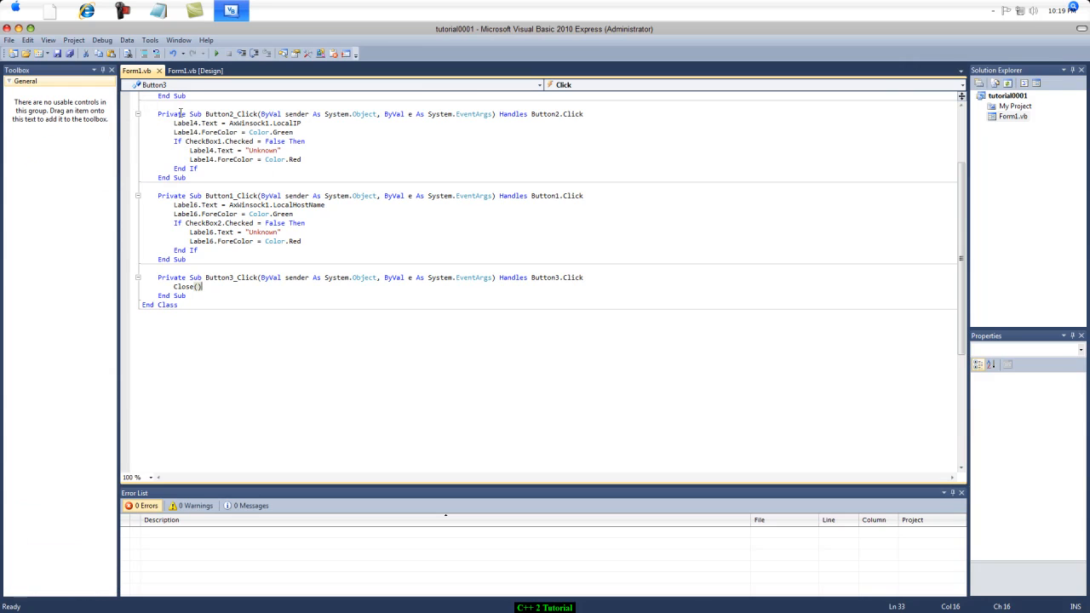
Save the project with Ctrl+S
{"action": "key", "text": "ctrl+s"}
{"action": "left_click", "coordinate": [380, 162]}
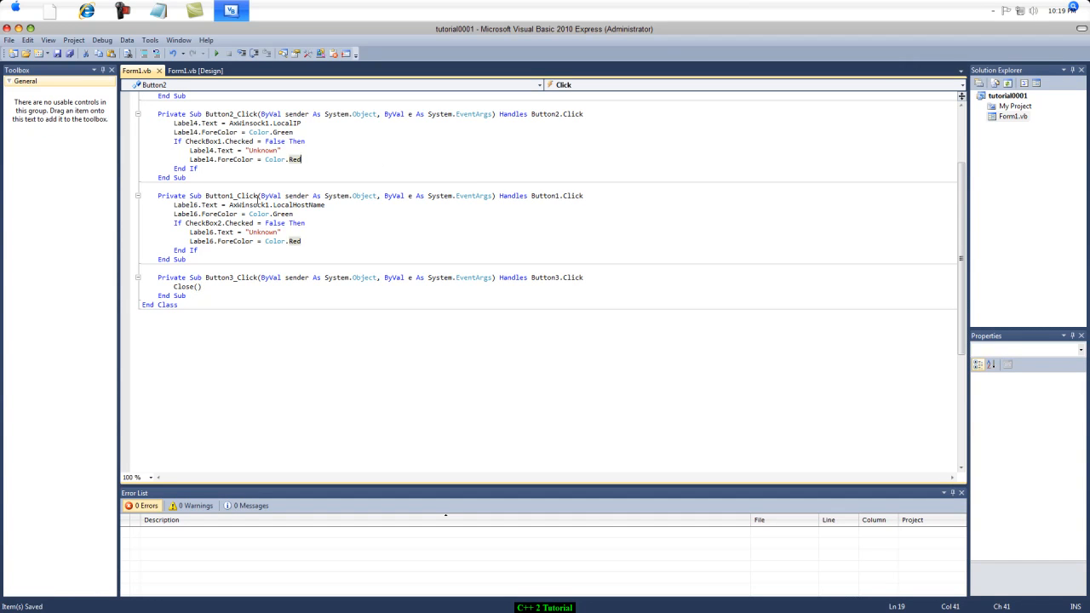